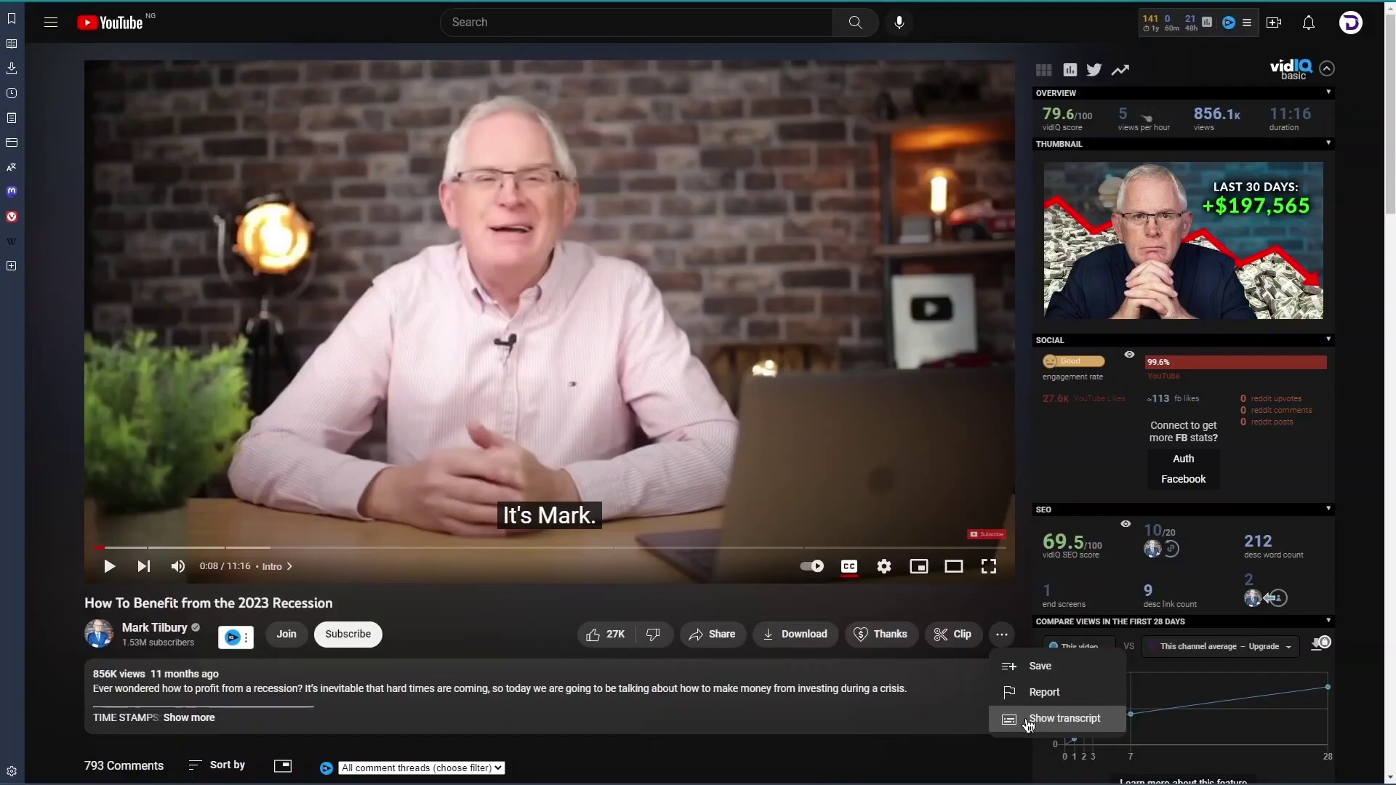
Show the video's transcript without timestamps and select its text.
click(1054, 716)
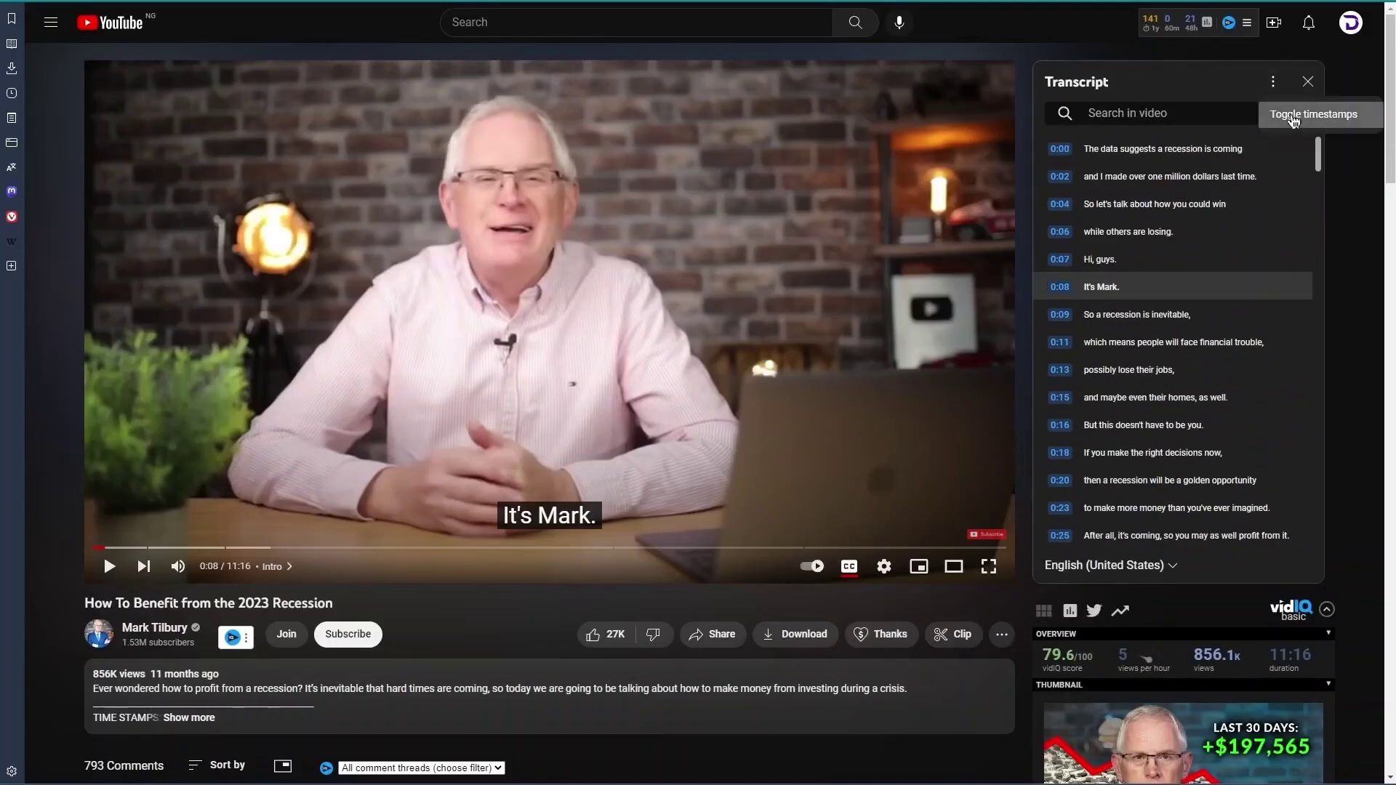
click(1294, 122)
drag(1046, 145, 1309, 538)
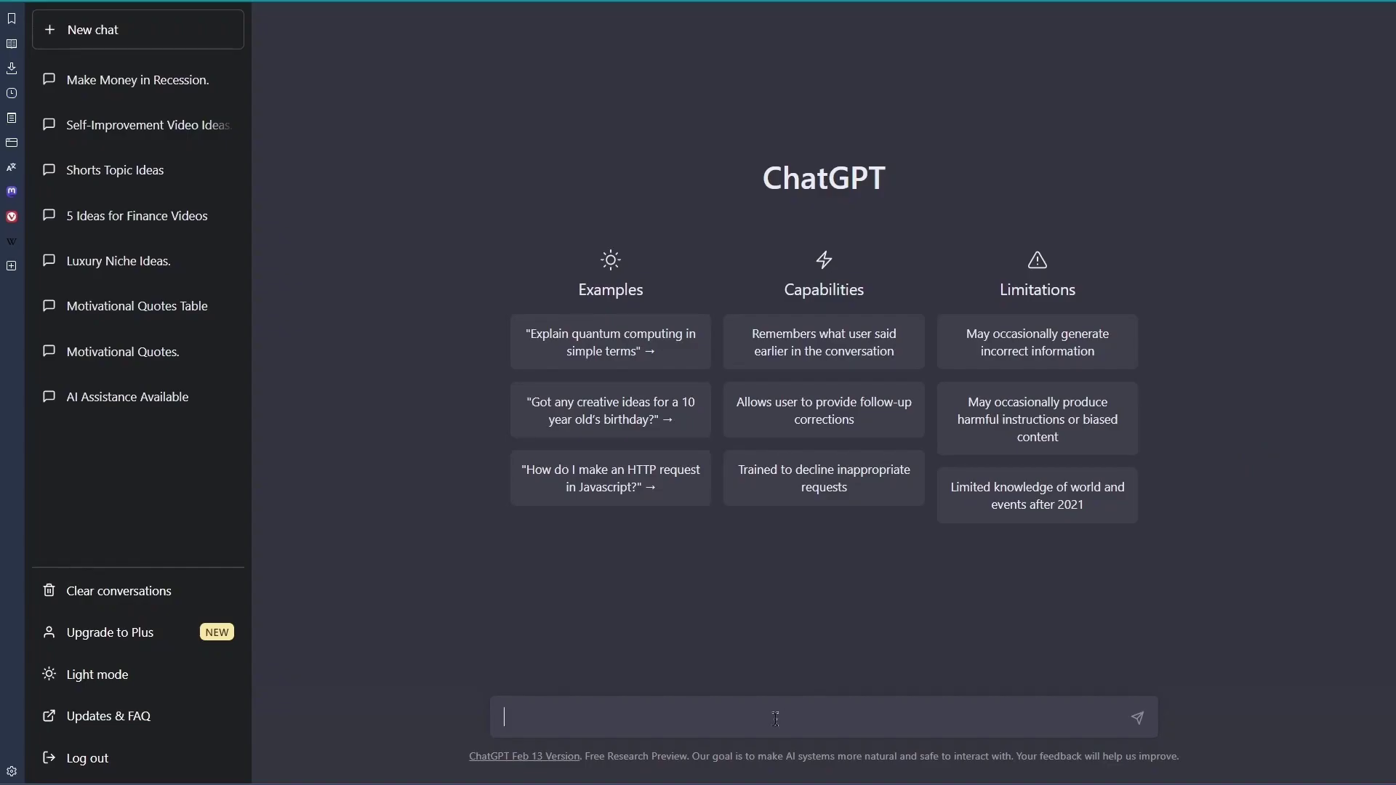
Send ChatGPT a script request on the topic, using the pasted sample script as inspiration.
text(Write me a video script on this topic:)
text(How to make money during a recession)
text(Use the following script as an inspiration. But my name is Gold and my channel name is MoneyTips.)
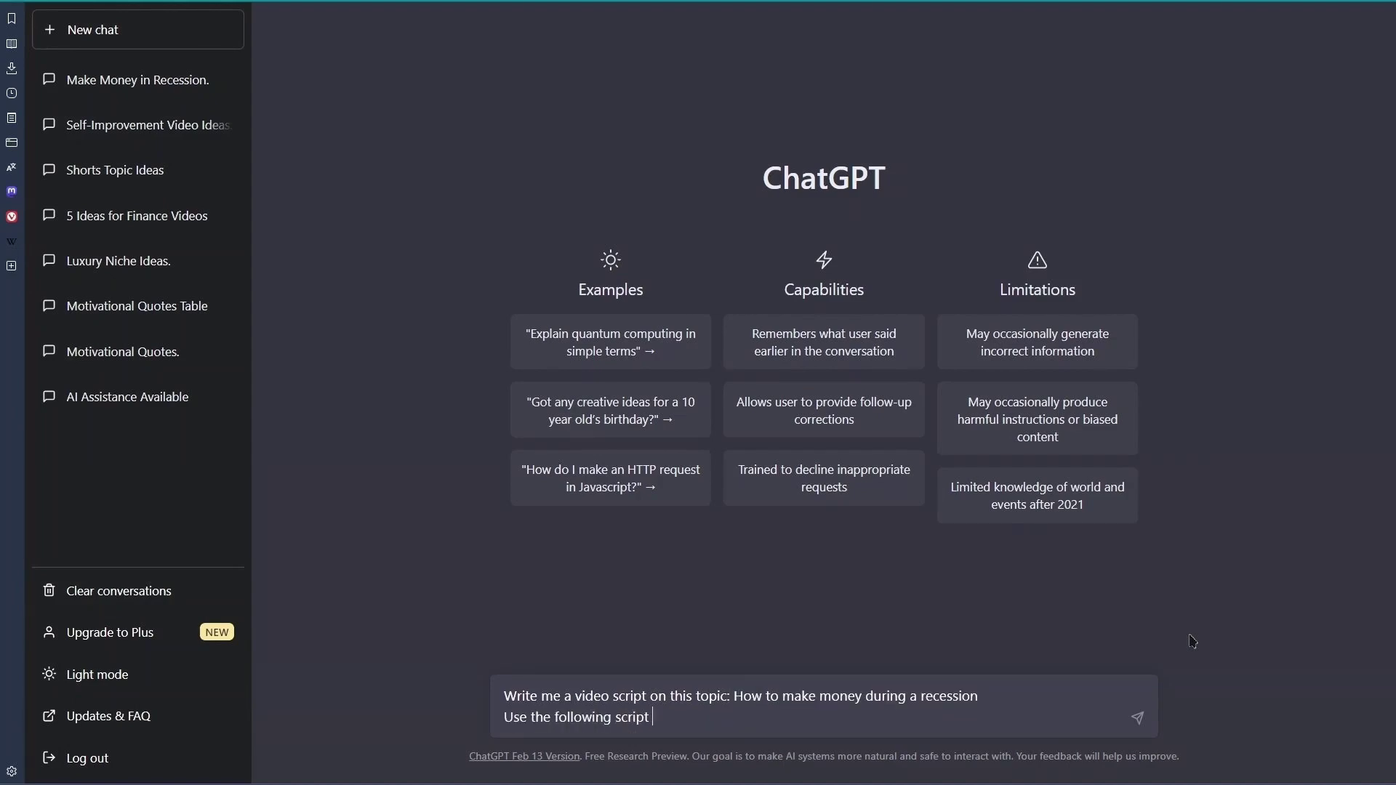
key(shift+Return)
key(shift+Return)
text(Script sample:)
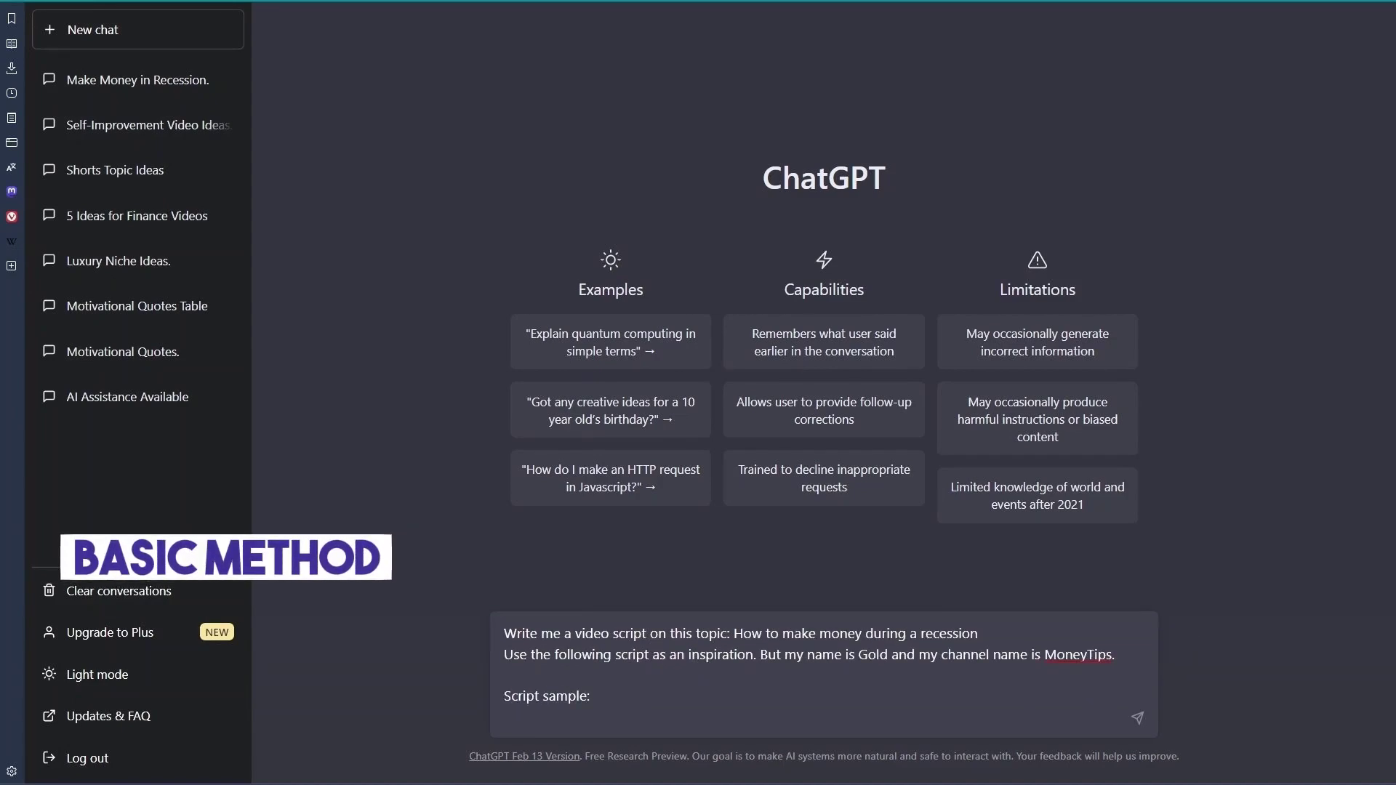
key(ctrl+v)
key(Return)
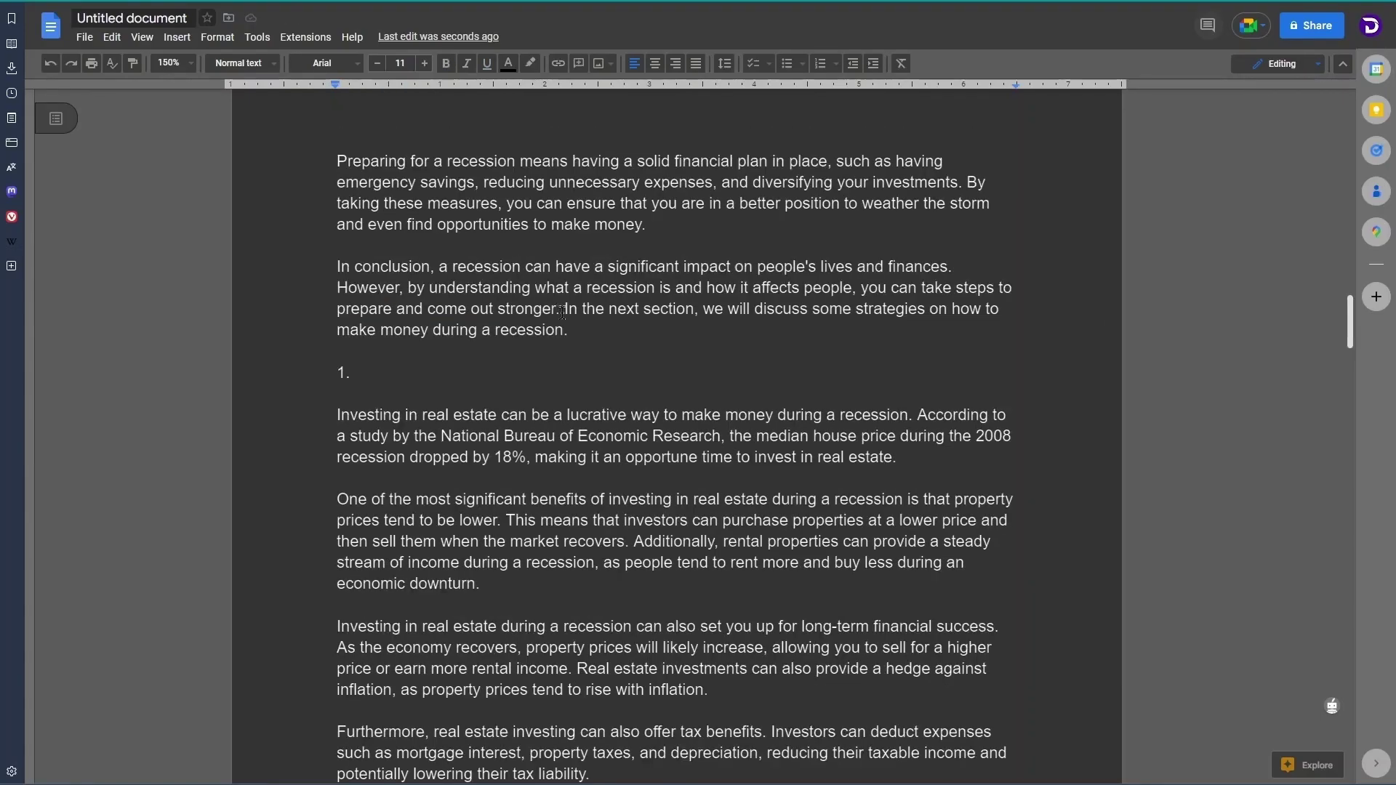
Replace the article's concluding sentences with 'Next, let's' and scroll through the rest.
drag(562, 311, 522, 266)
key(BackSpace)
text(Next, let's)
scroll(495, 358, down, 4)
scroll(495, 358, down, 20)
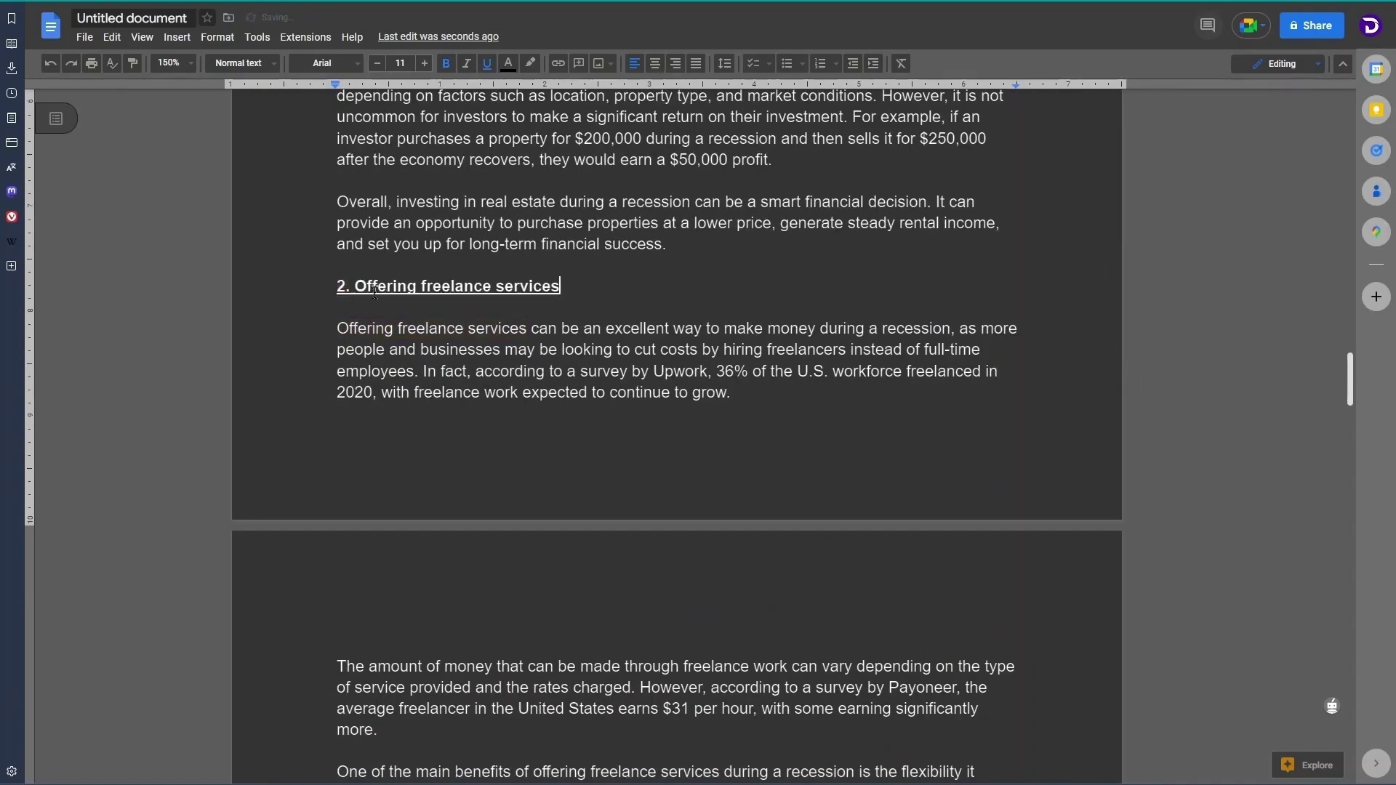
scroll(495, 400, down, 12)
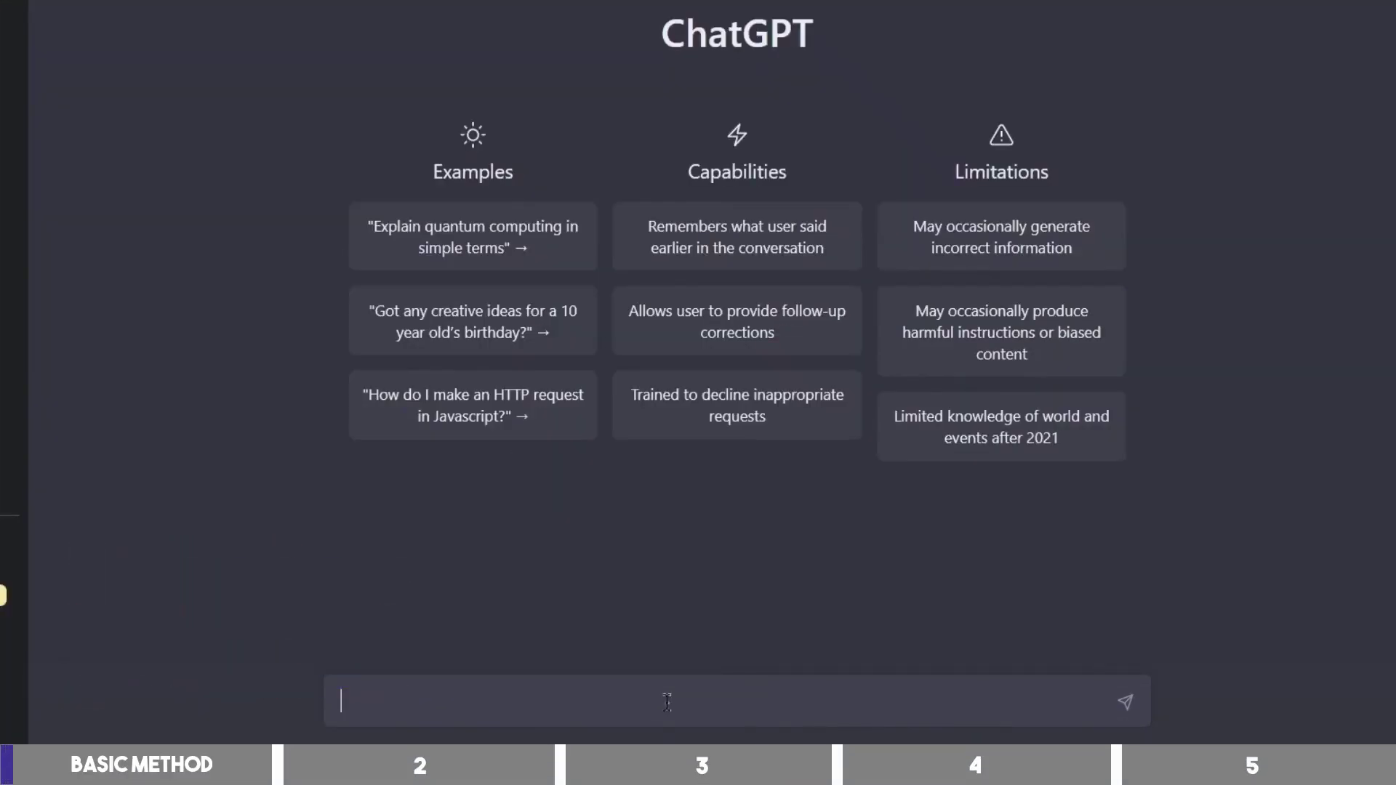
Ask ChatGPT for a video script on how to make money during a recession.
text(Write me a video script on th)
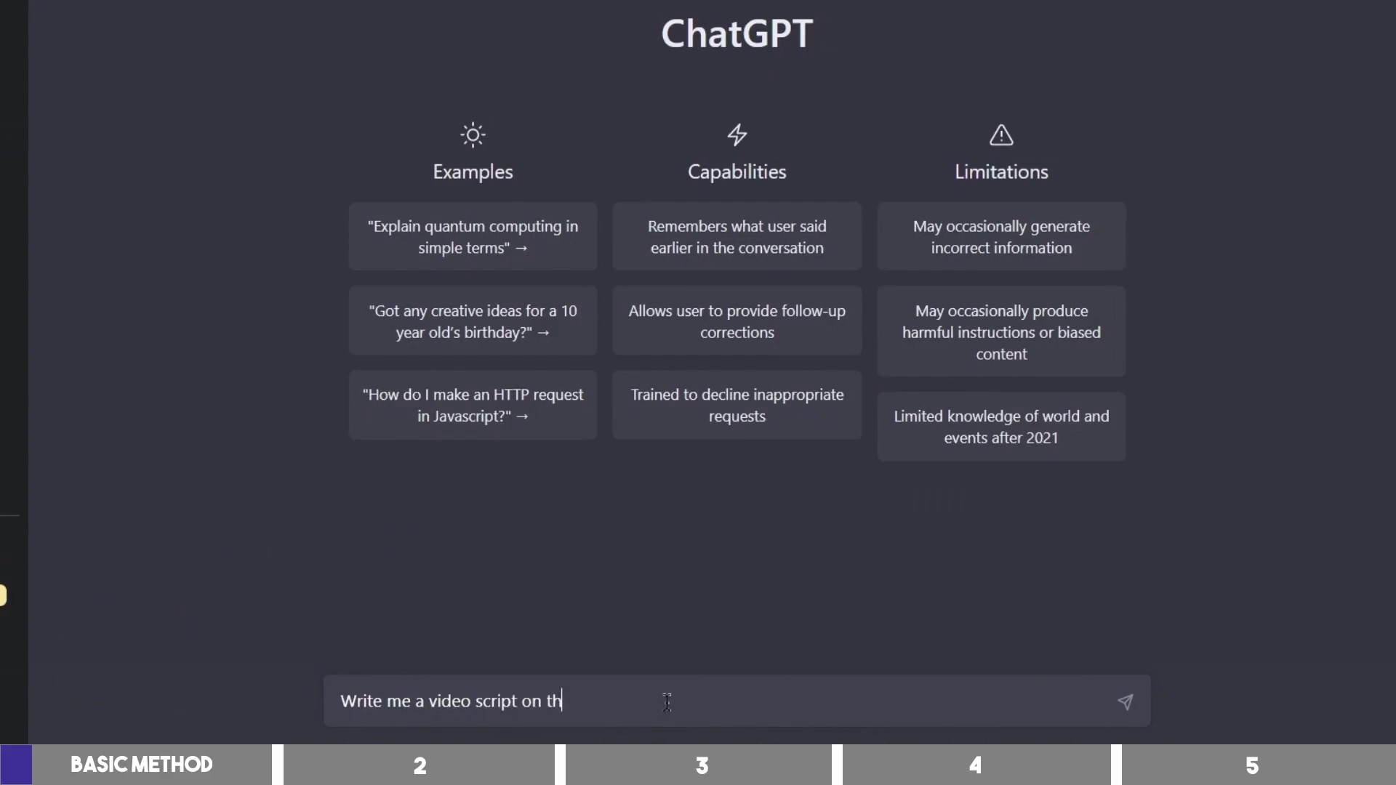
text(is topic:)
text(How to make money during a recession)
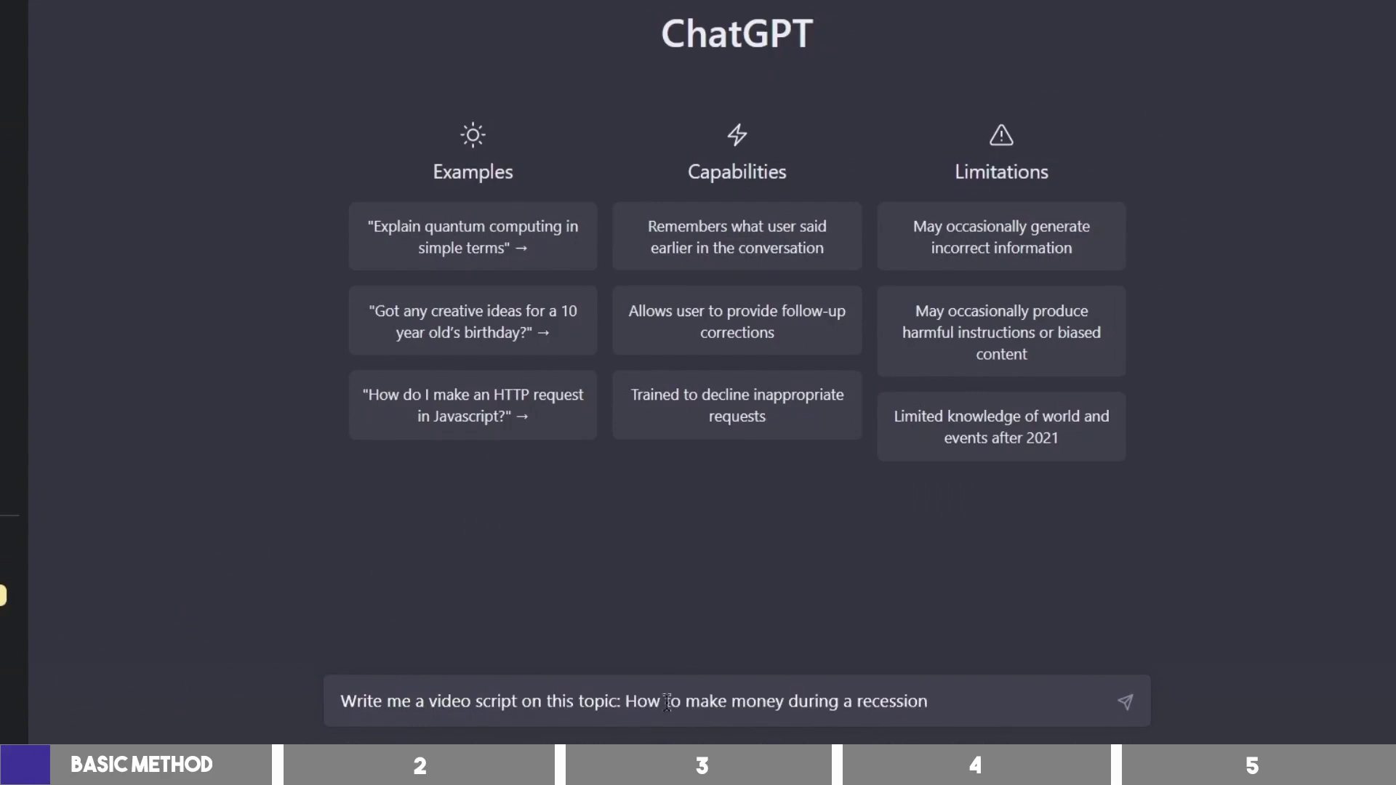
key(Return)
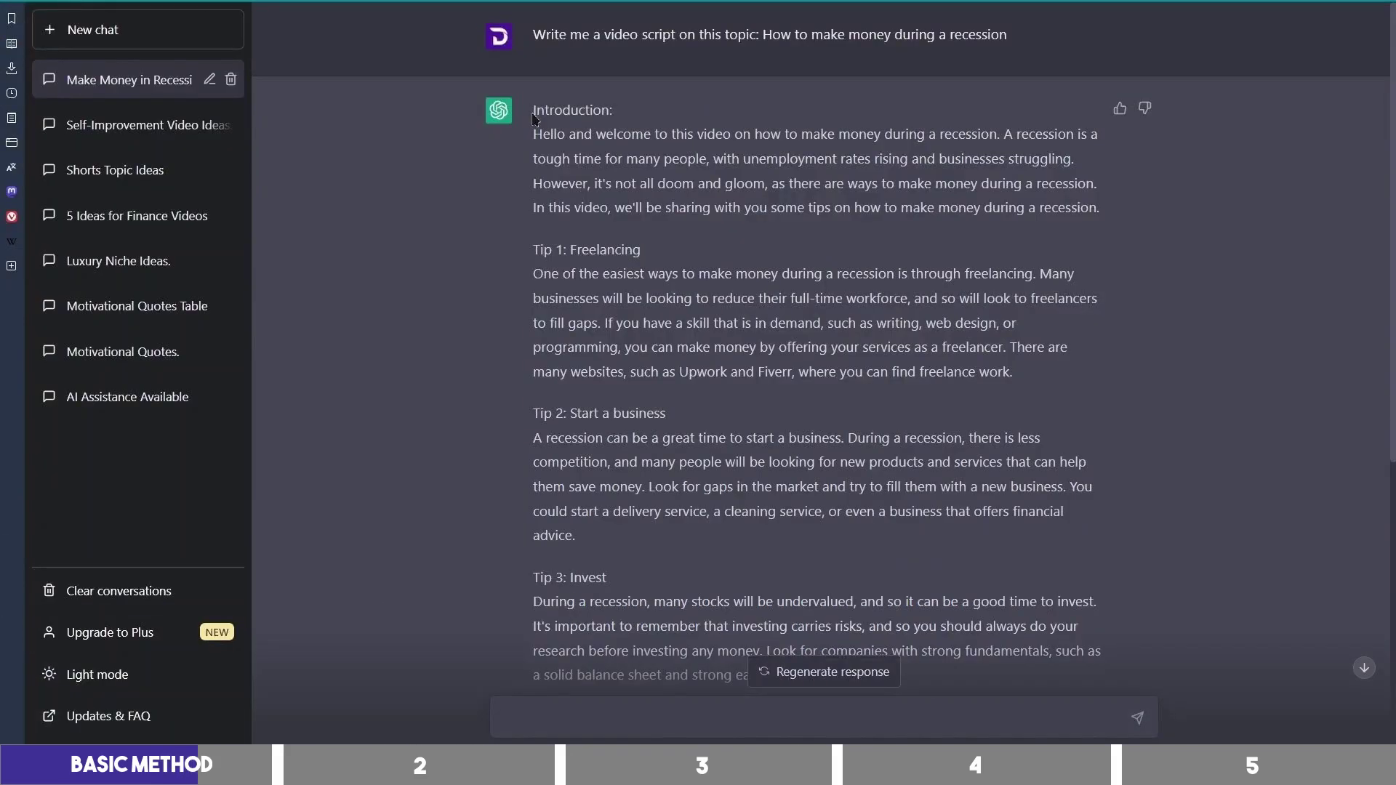
Select the generated script and check its word count, about 454 words.
drag(533, 114, 949, 574)
scroll(771, 502, down, 7)
right_click(865, 574)
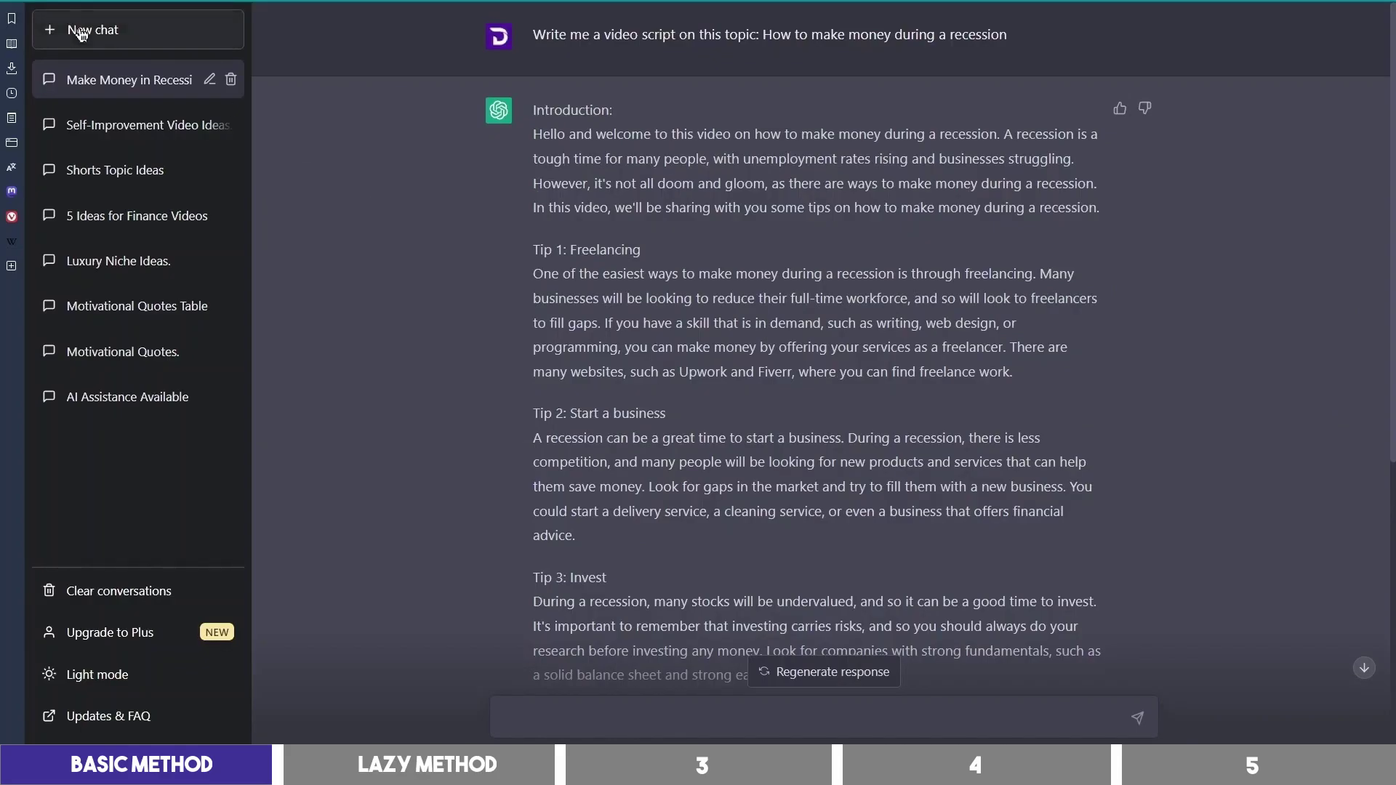
Start a fresh chat, then open and briefly play the How To Benefit from the 2023 Recession video.
click(85, 40)
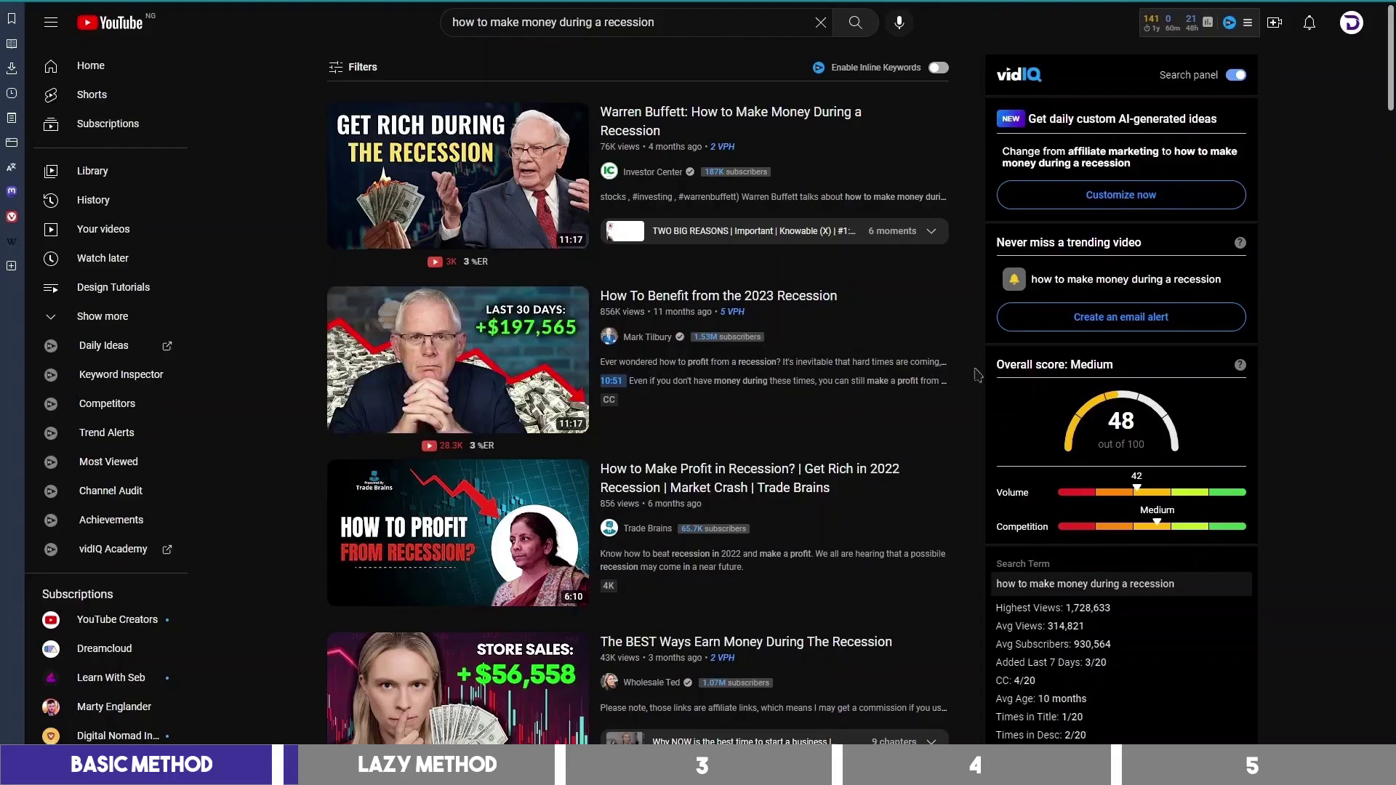
scroll(958, 294, down, 5)
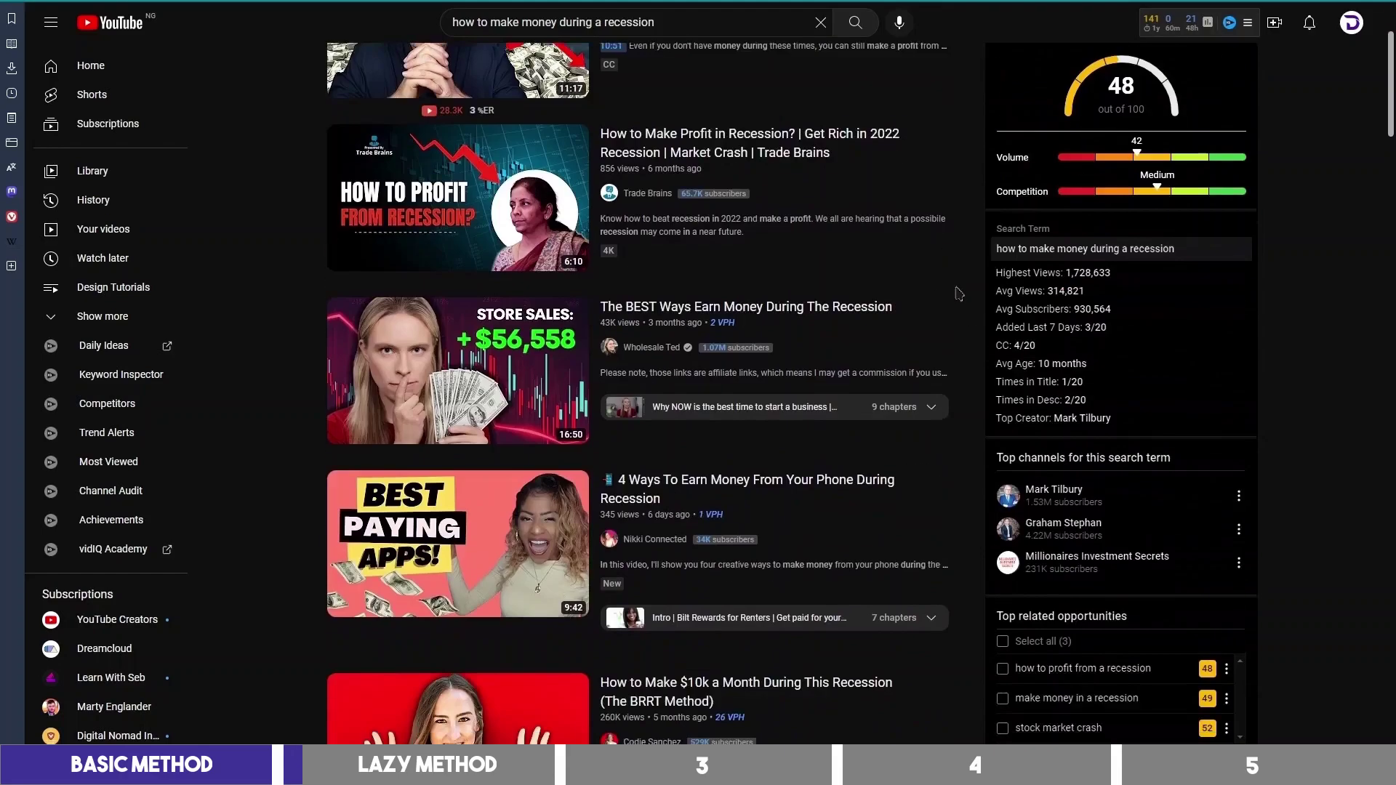
scroll(955, 294, up, 5)
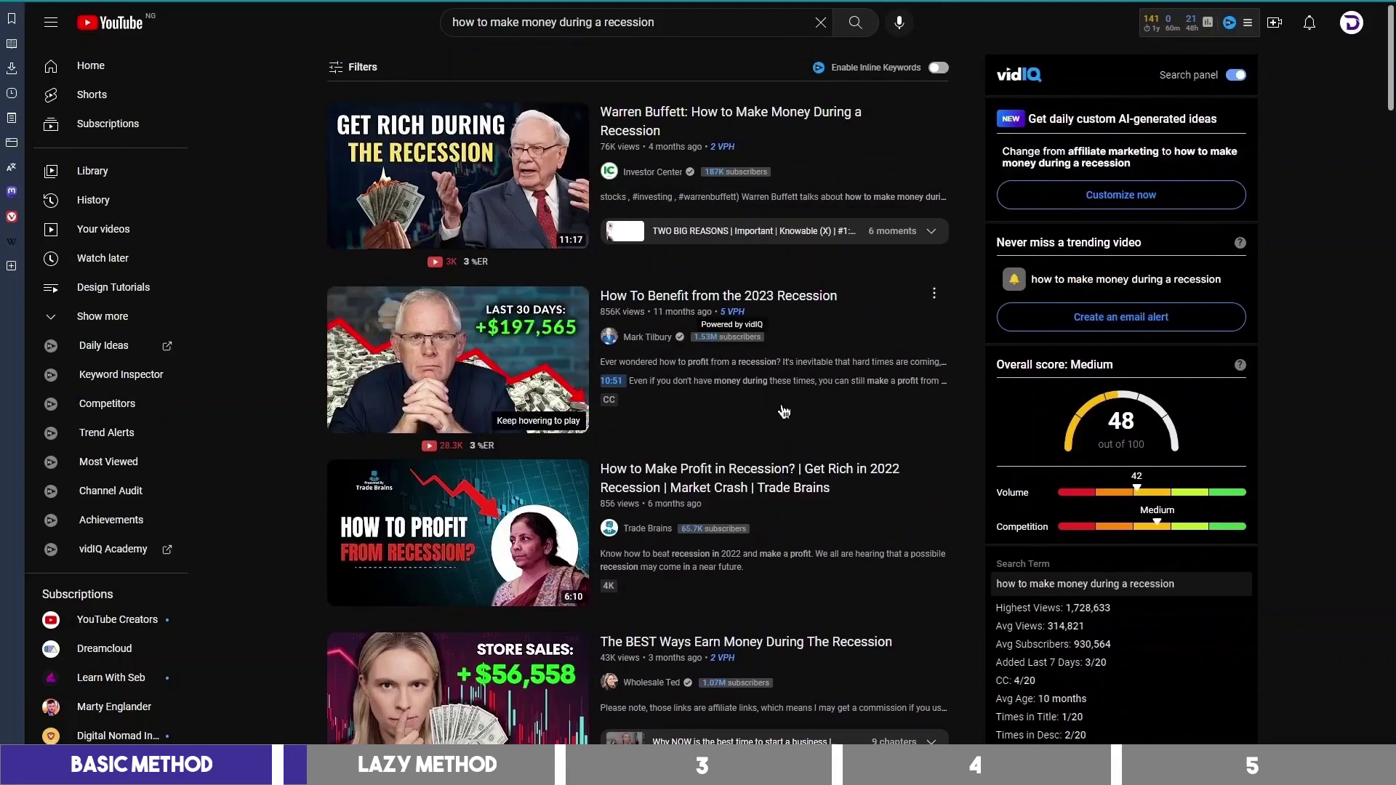
click(698, 319)
click(108, 565)
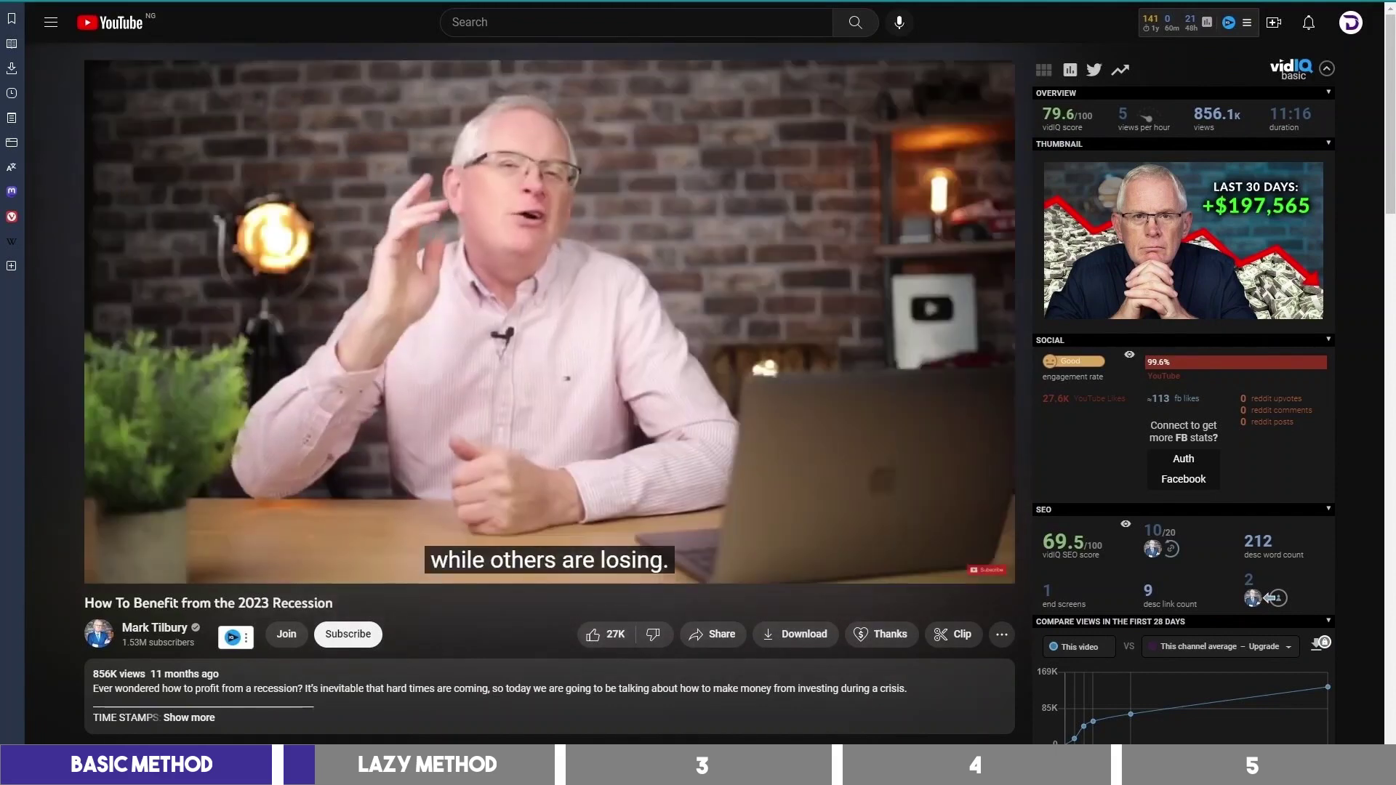
click(530, 354)
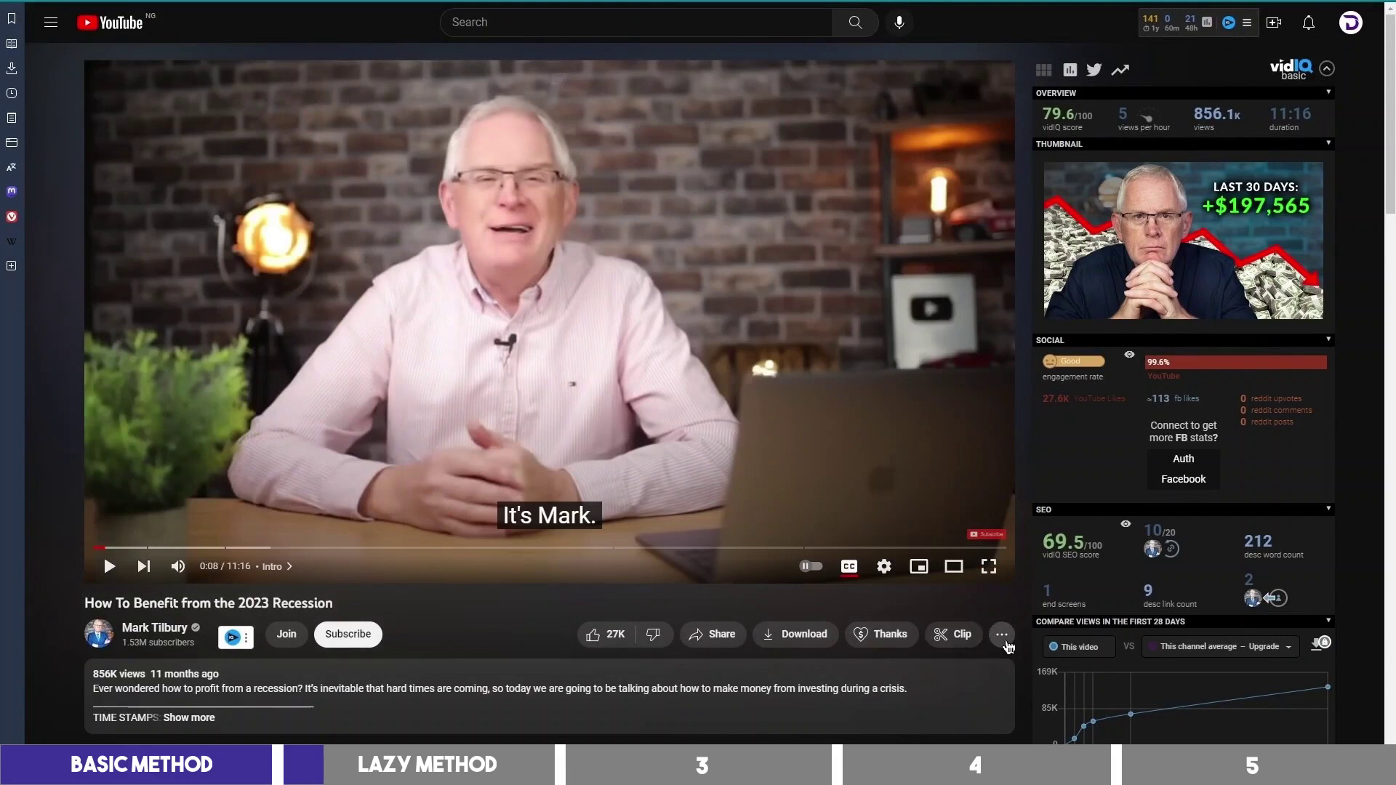
Show the video's transcript with timestamps hidden and select all its text.
click(1002, 637)
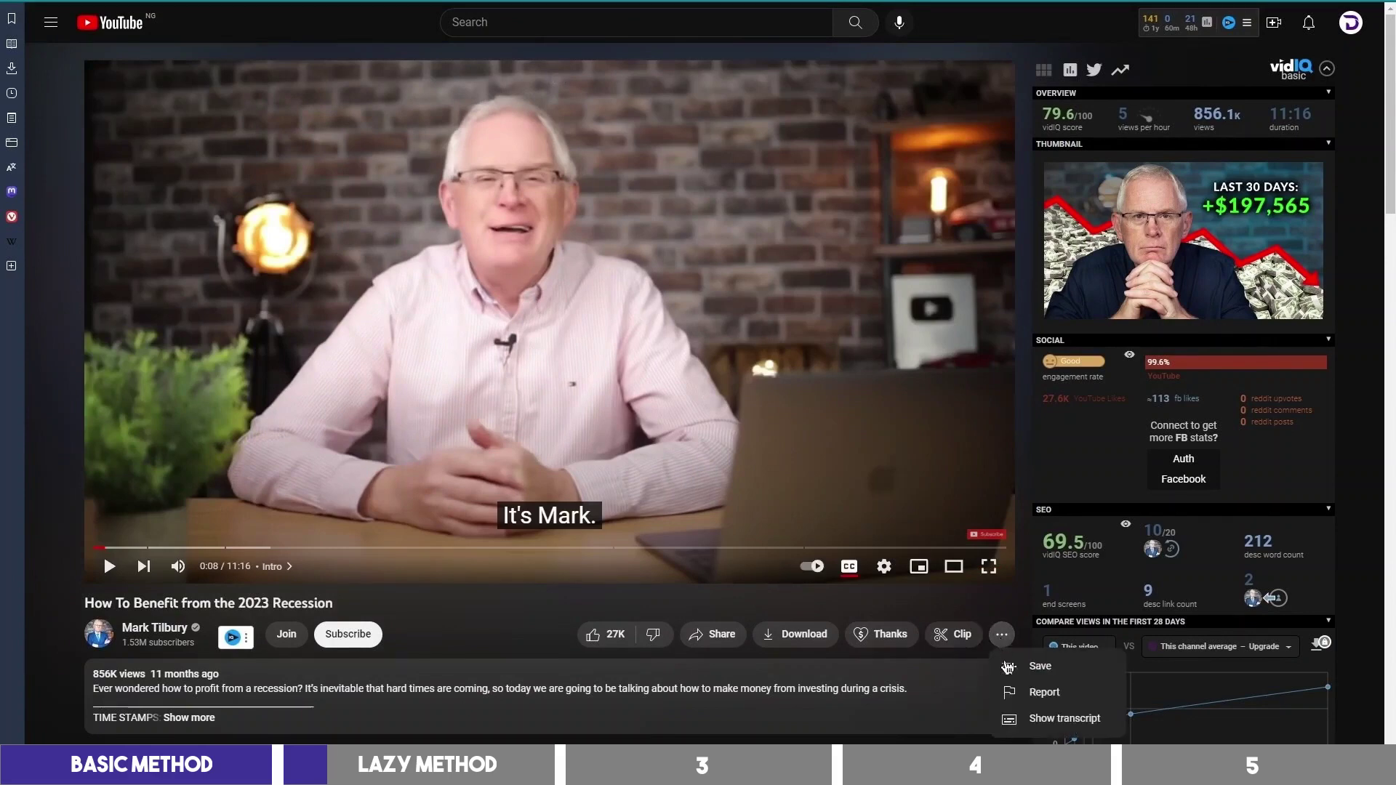
click(1028, 720)
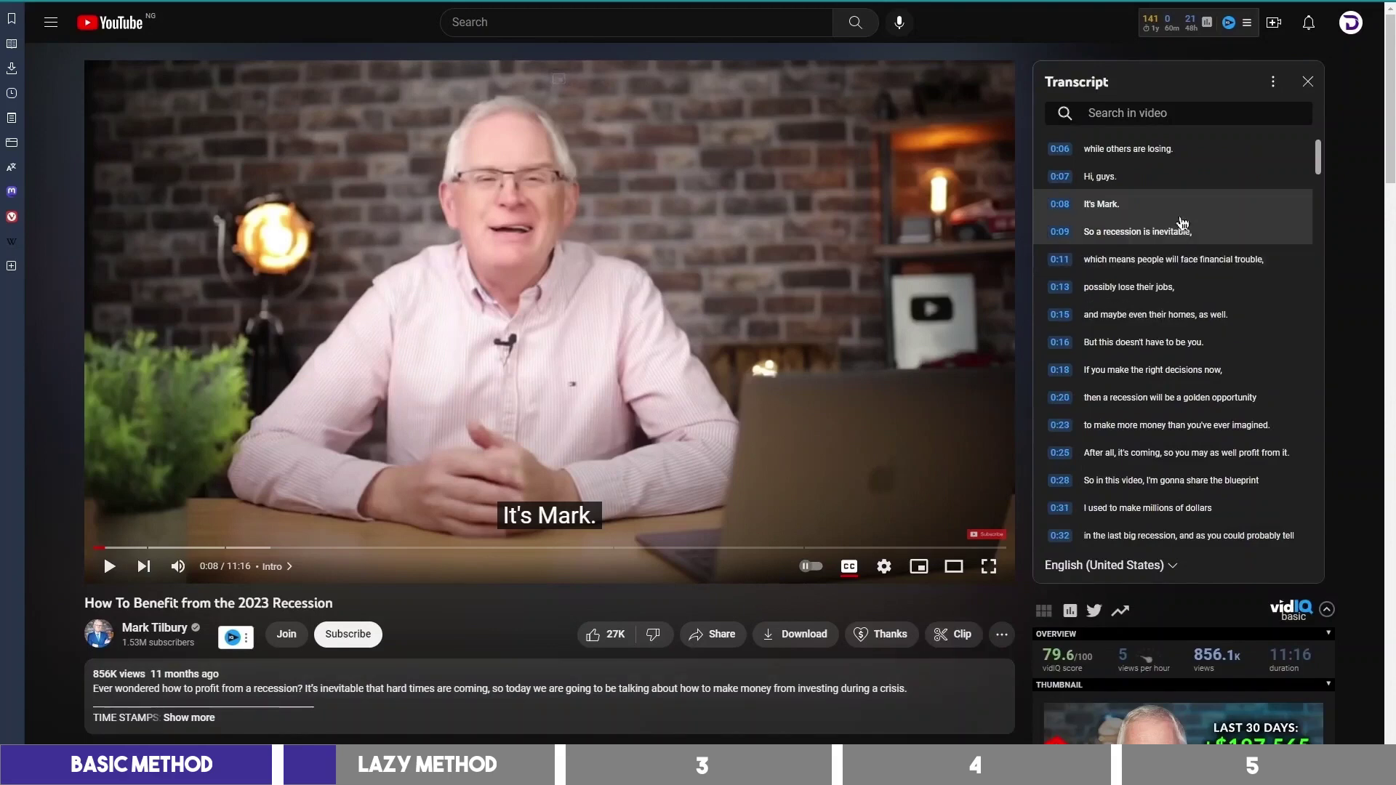
scroll(1215, 182, down, 5)
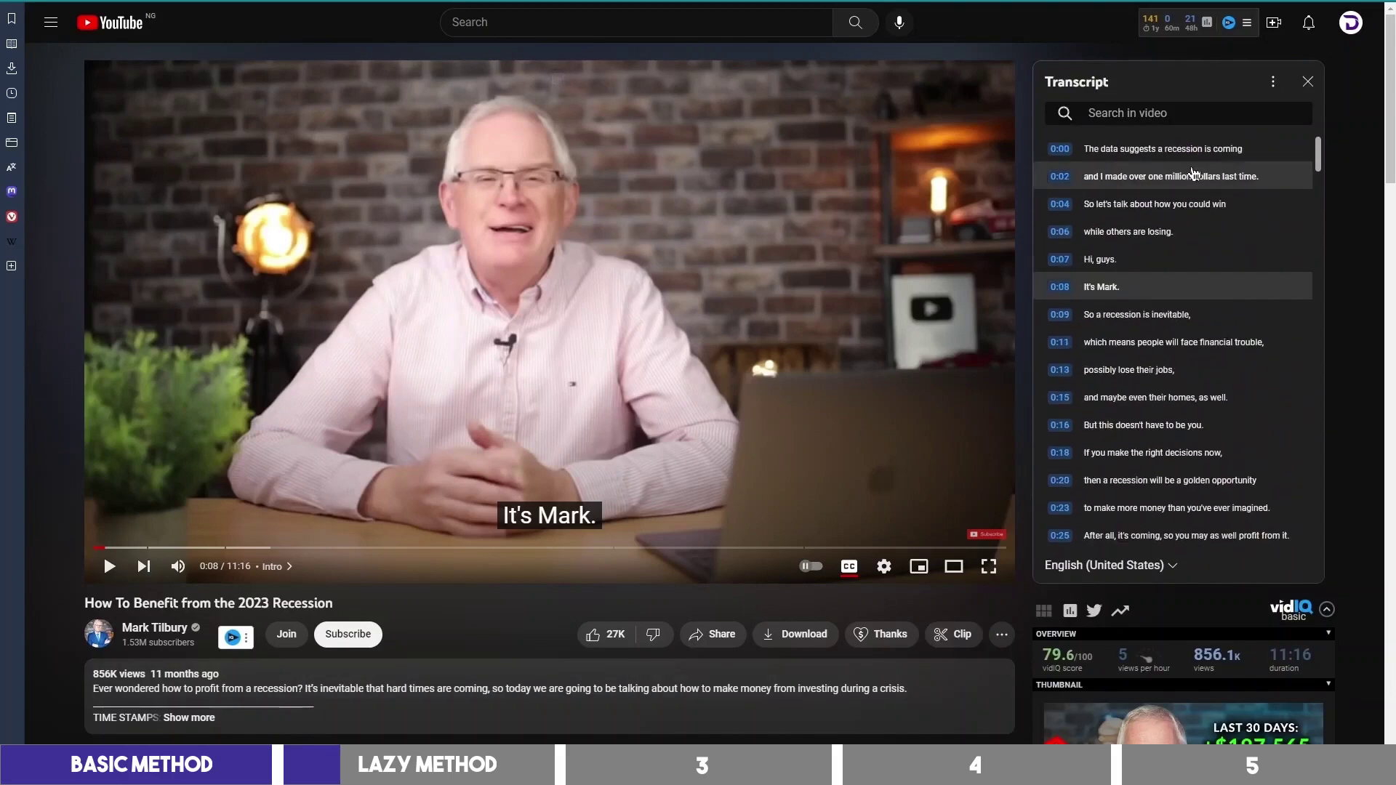
click(1274, 83)
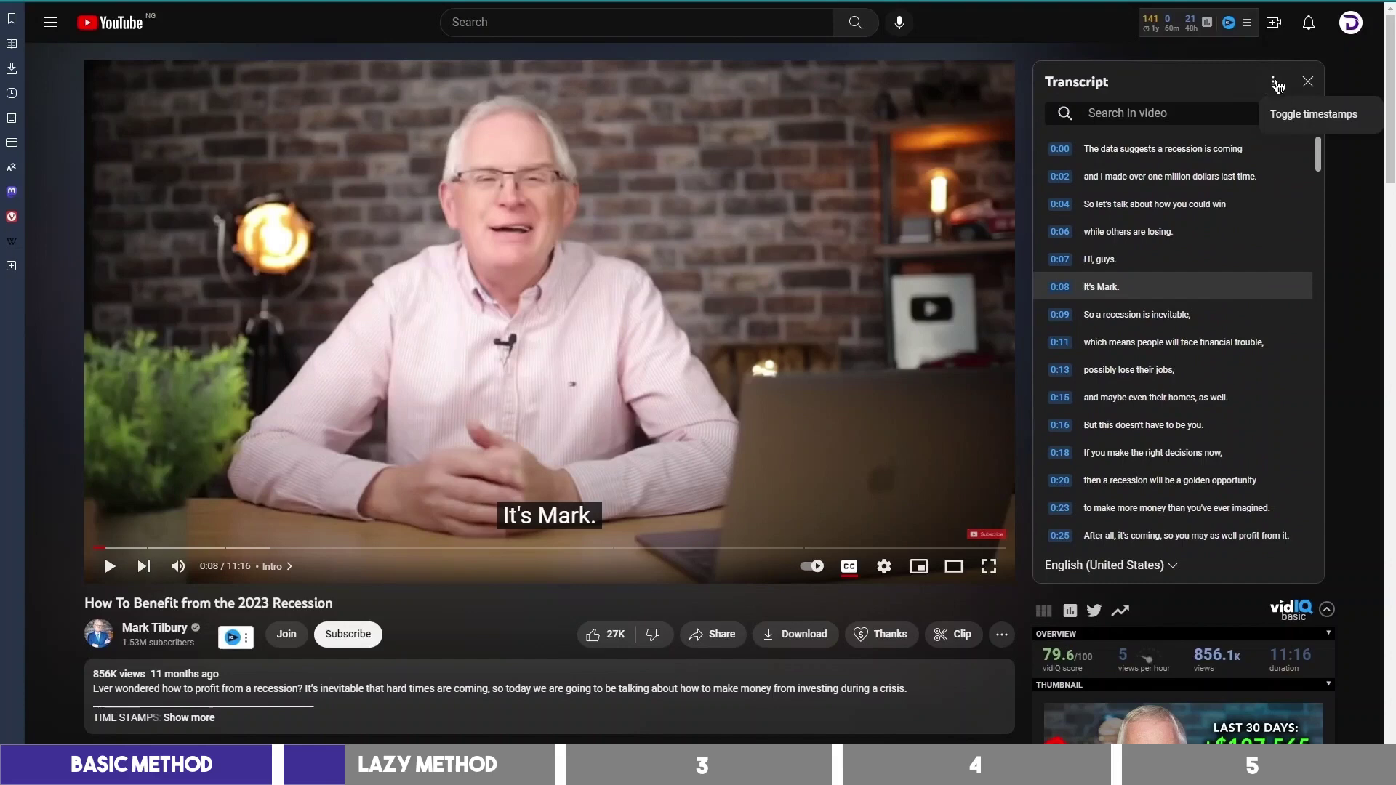
click(1286, 114)
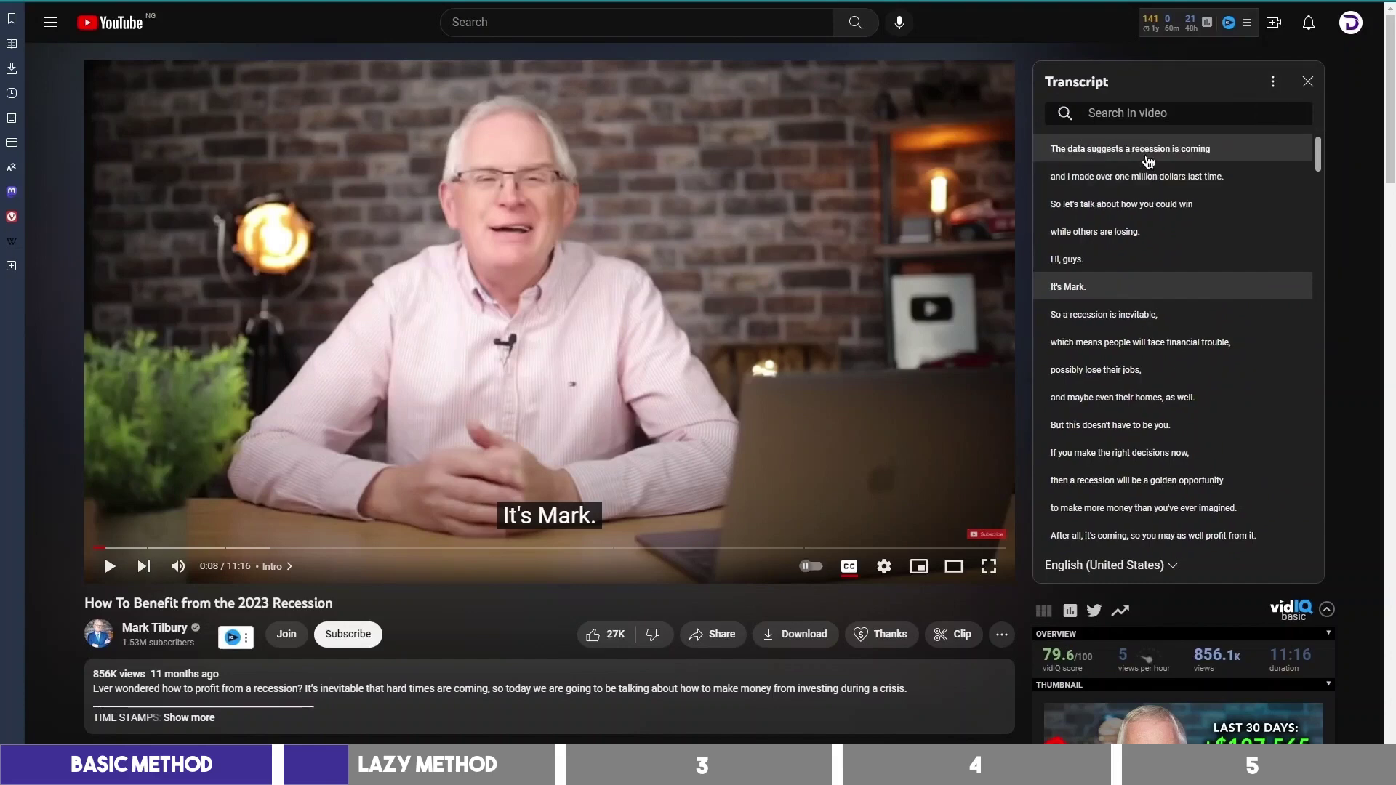
drag(1047, 148, 1249, 446)
Send a script request on the recession topic with the transcript pasted under 'Script sample:'.
key(ctrl+Tab)
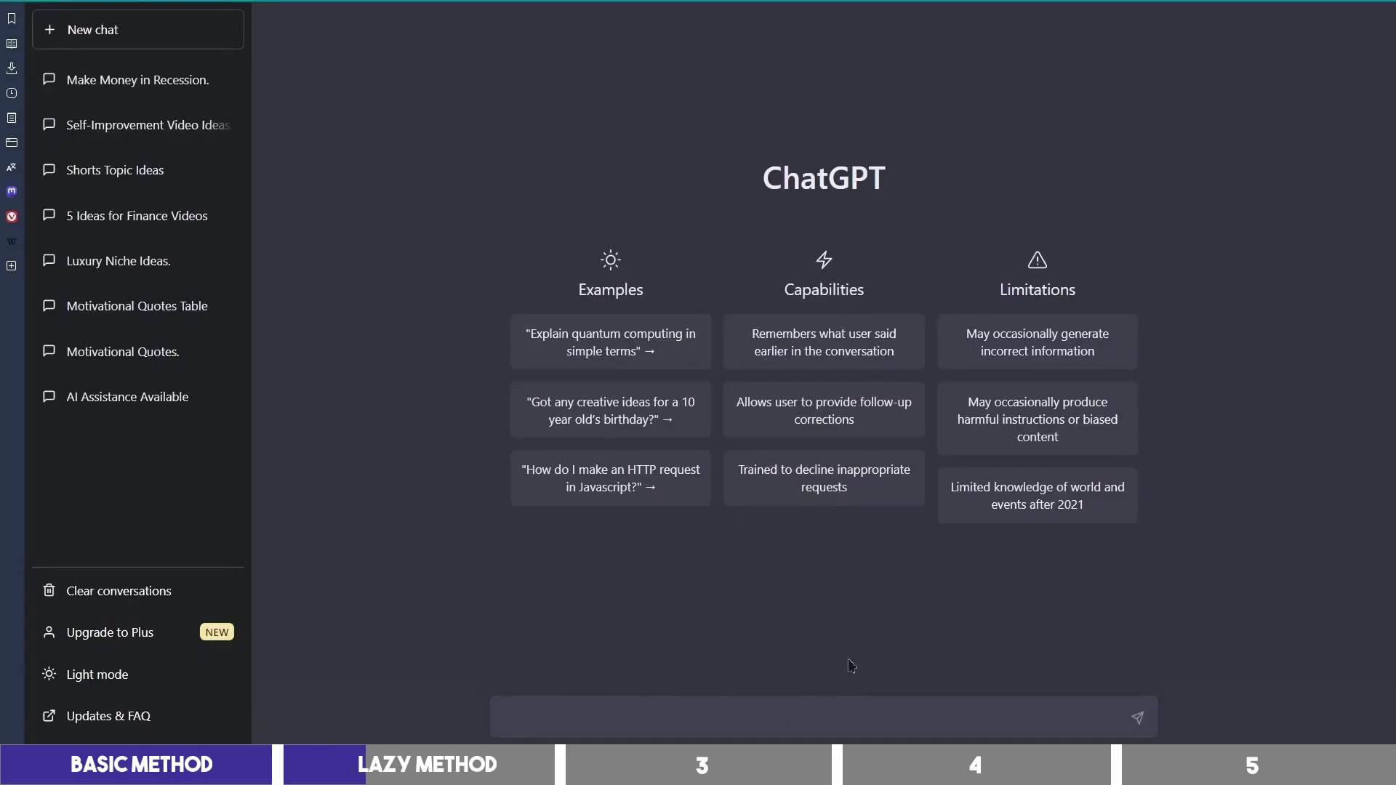
text(Write me a video script on this topic:)
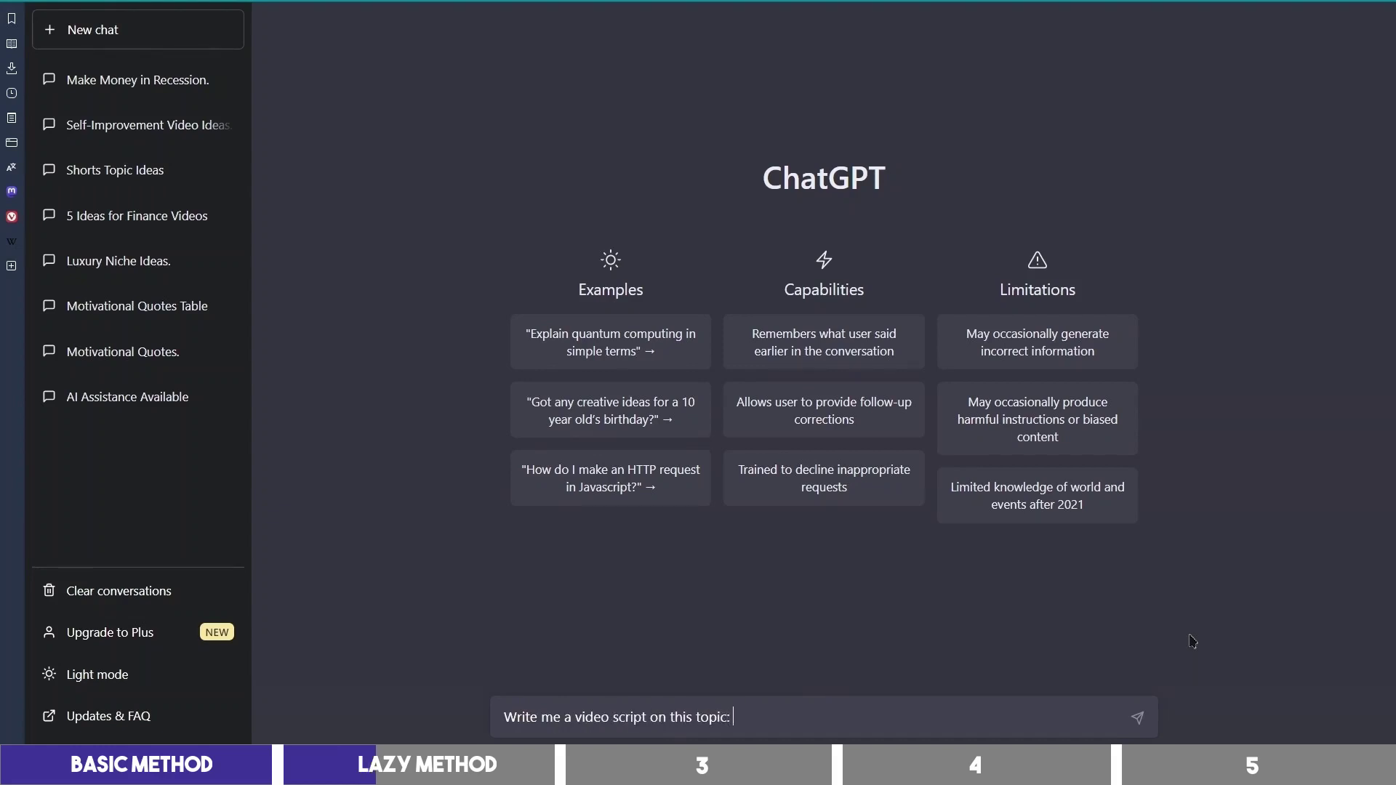
text(How to make money during a recession)
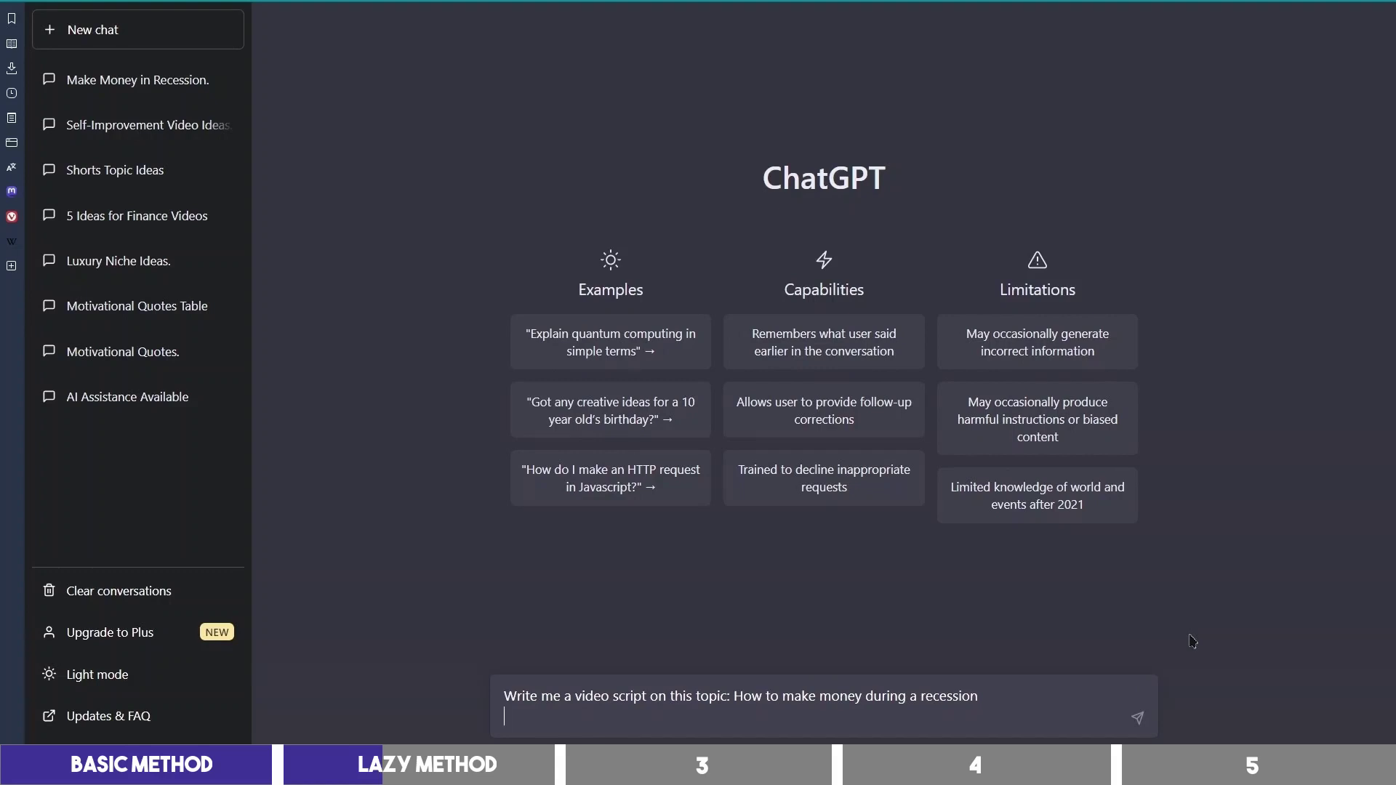
text(Use the following script as an inspiration)
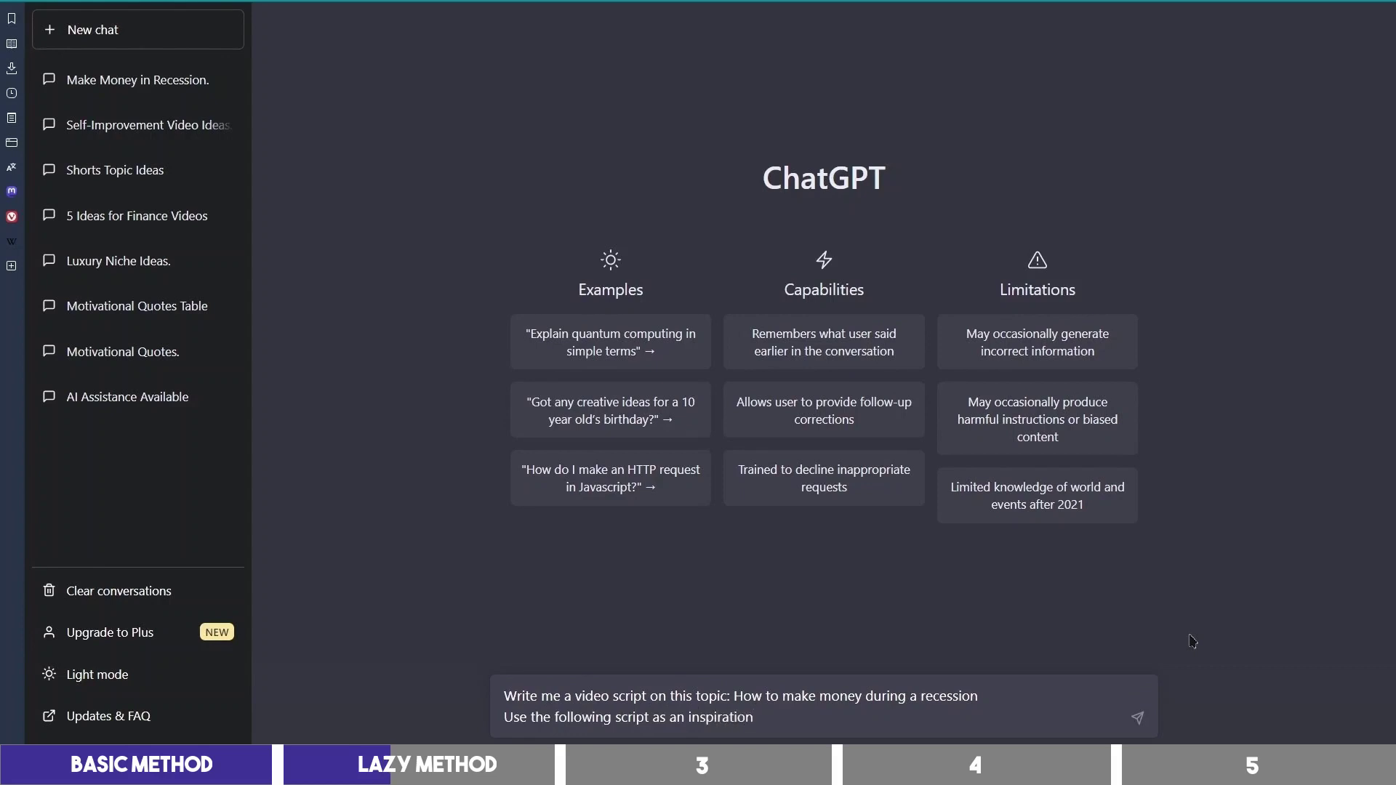
text(. But my name is Gold and )
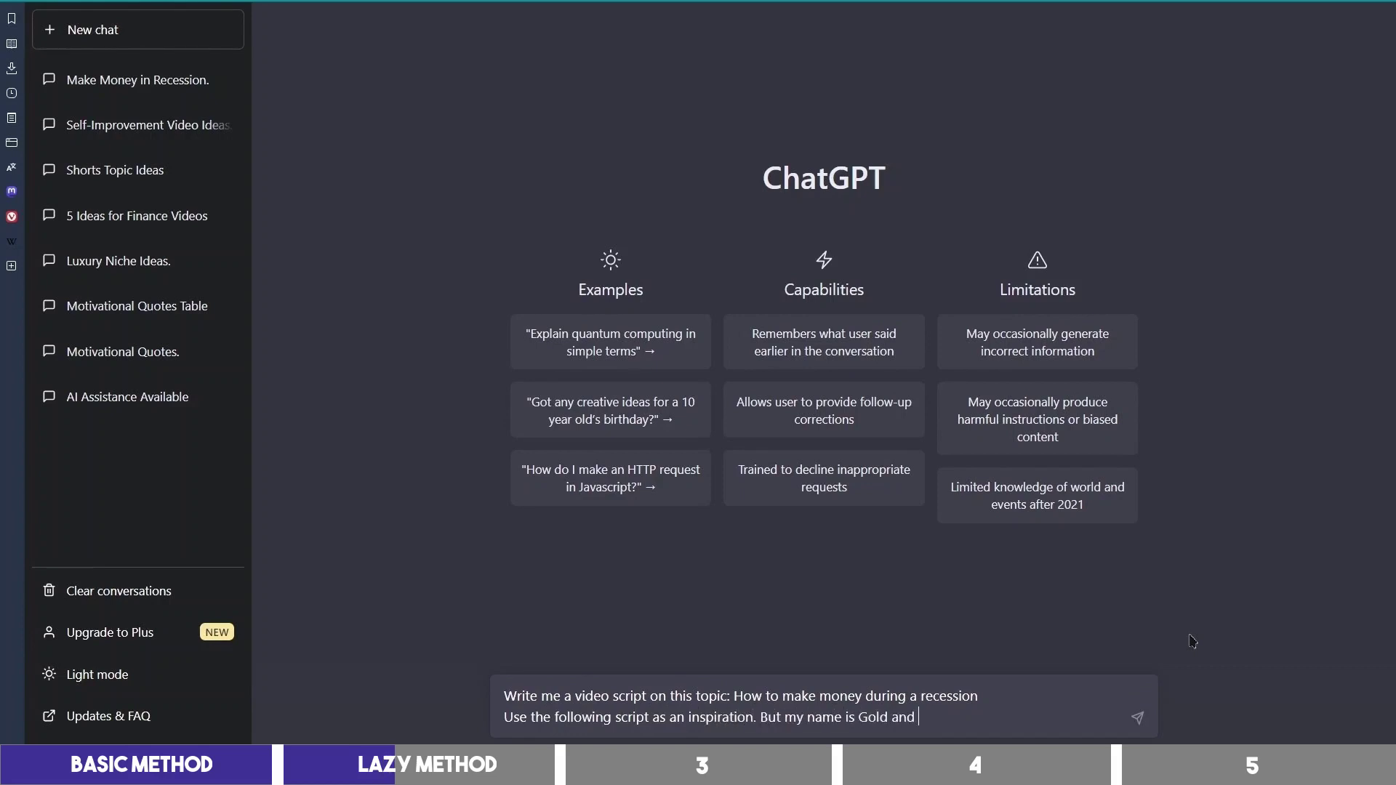
text(my channel name is MoneyT)
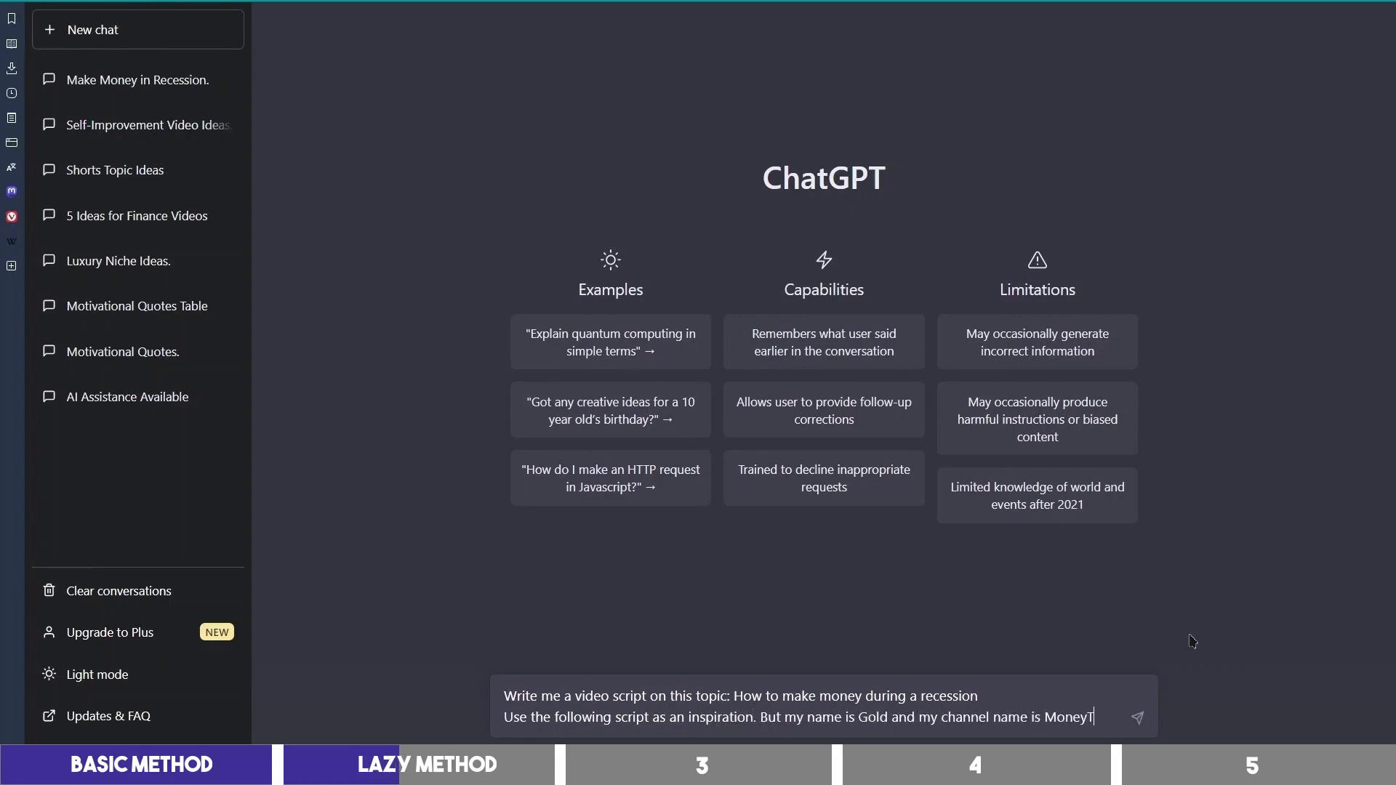
text(ips.)
key(shift+Return)
key(shift+Return)
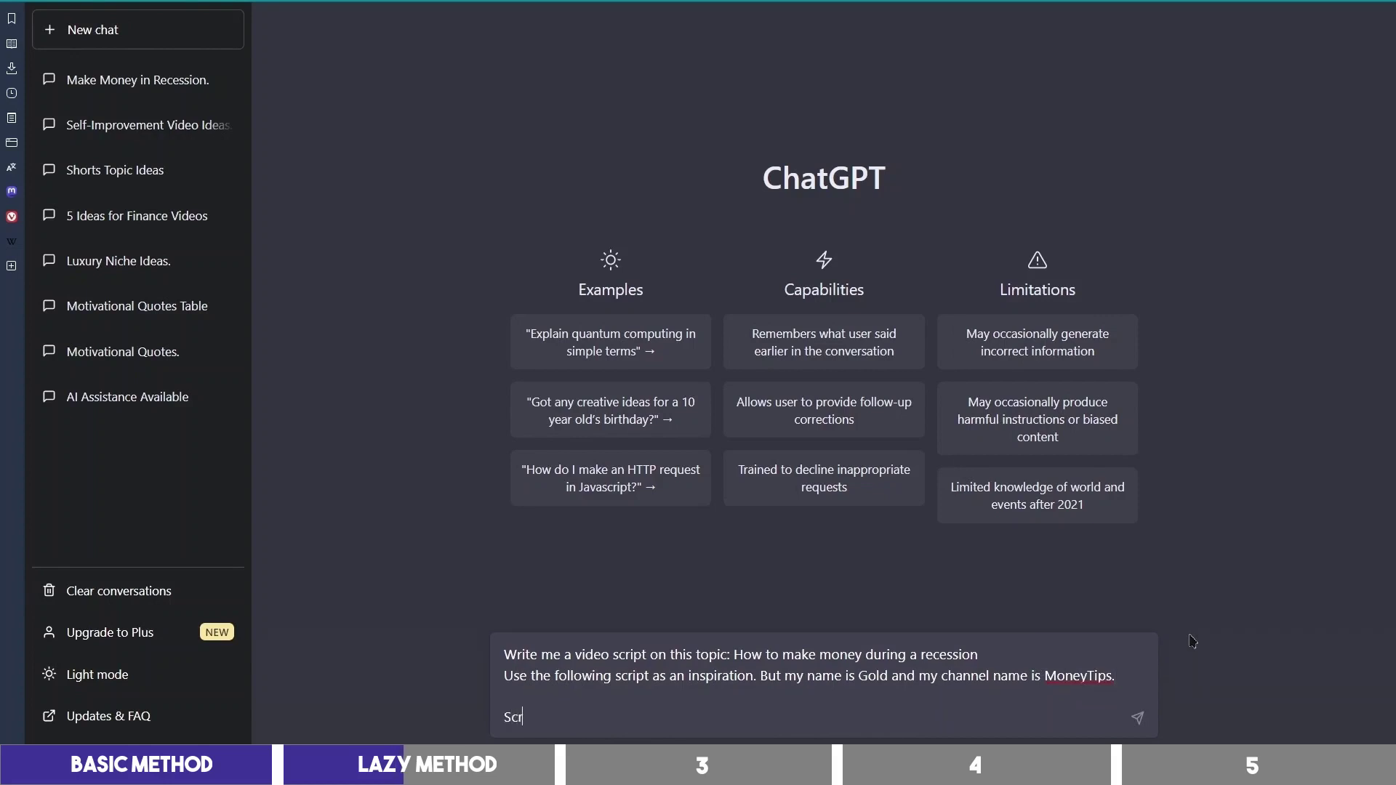
key(shift+Return)
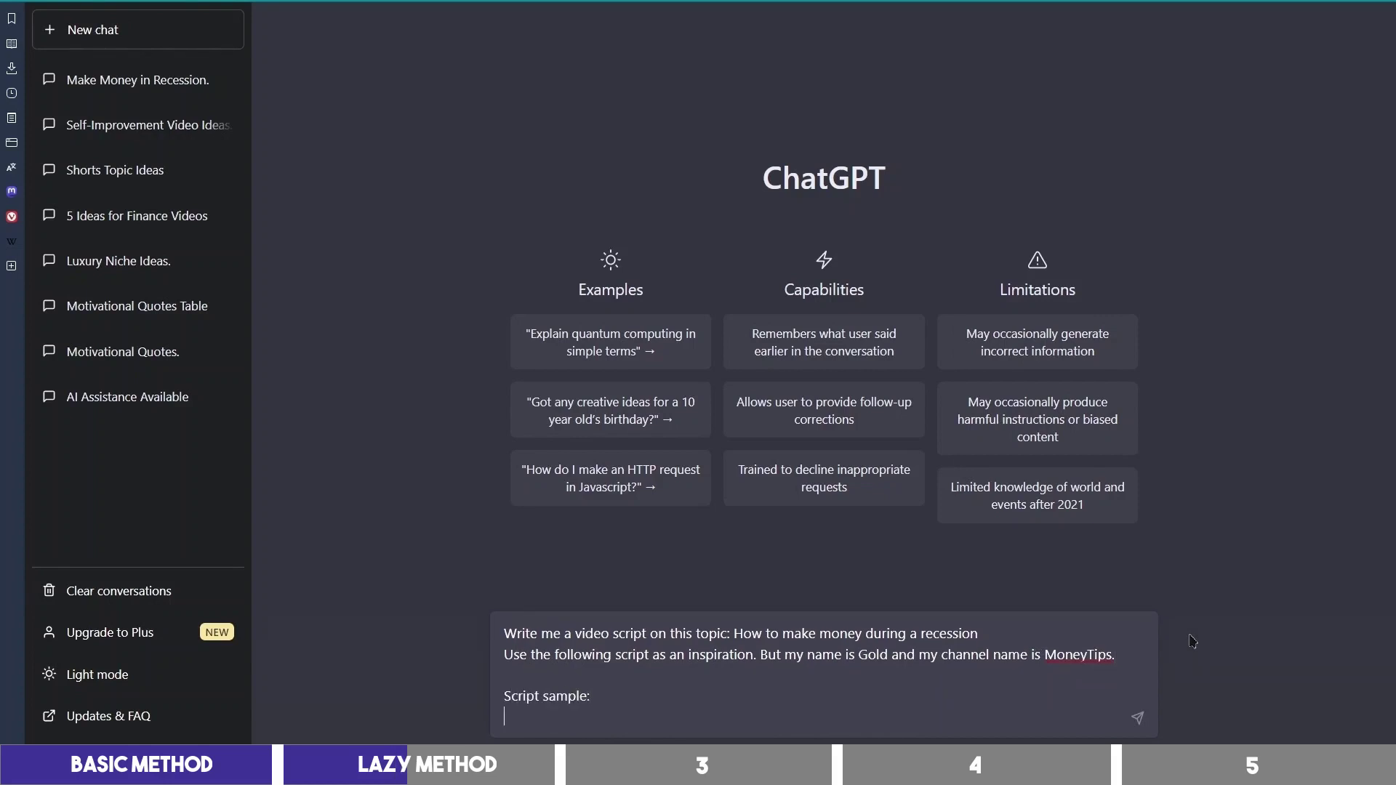
key(ctrl+v)
key(Return)
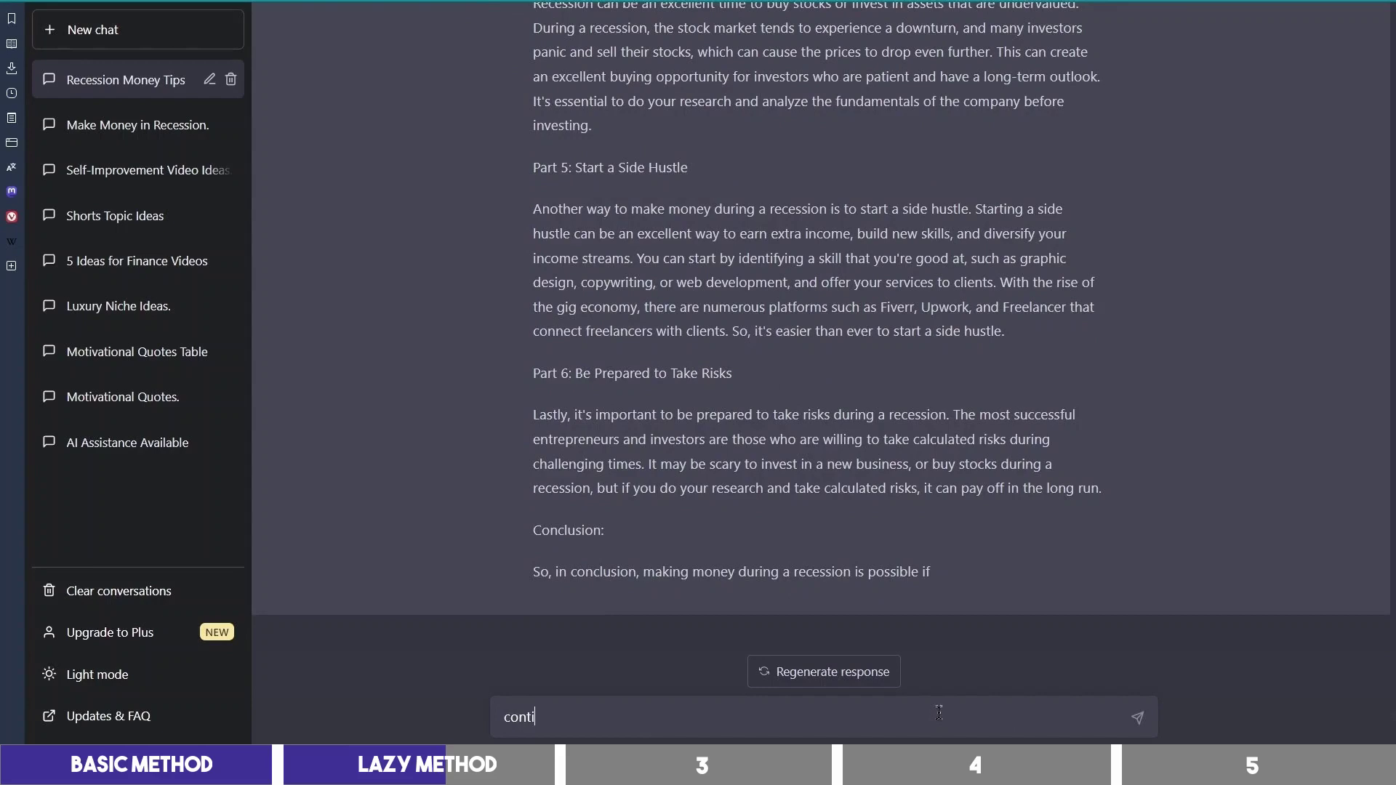
Have ChatGPT continue the cut-off conclusion, then select the full script from Introduction onward.
text(e the conclusion)
key(Return)
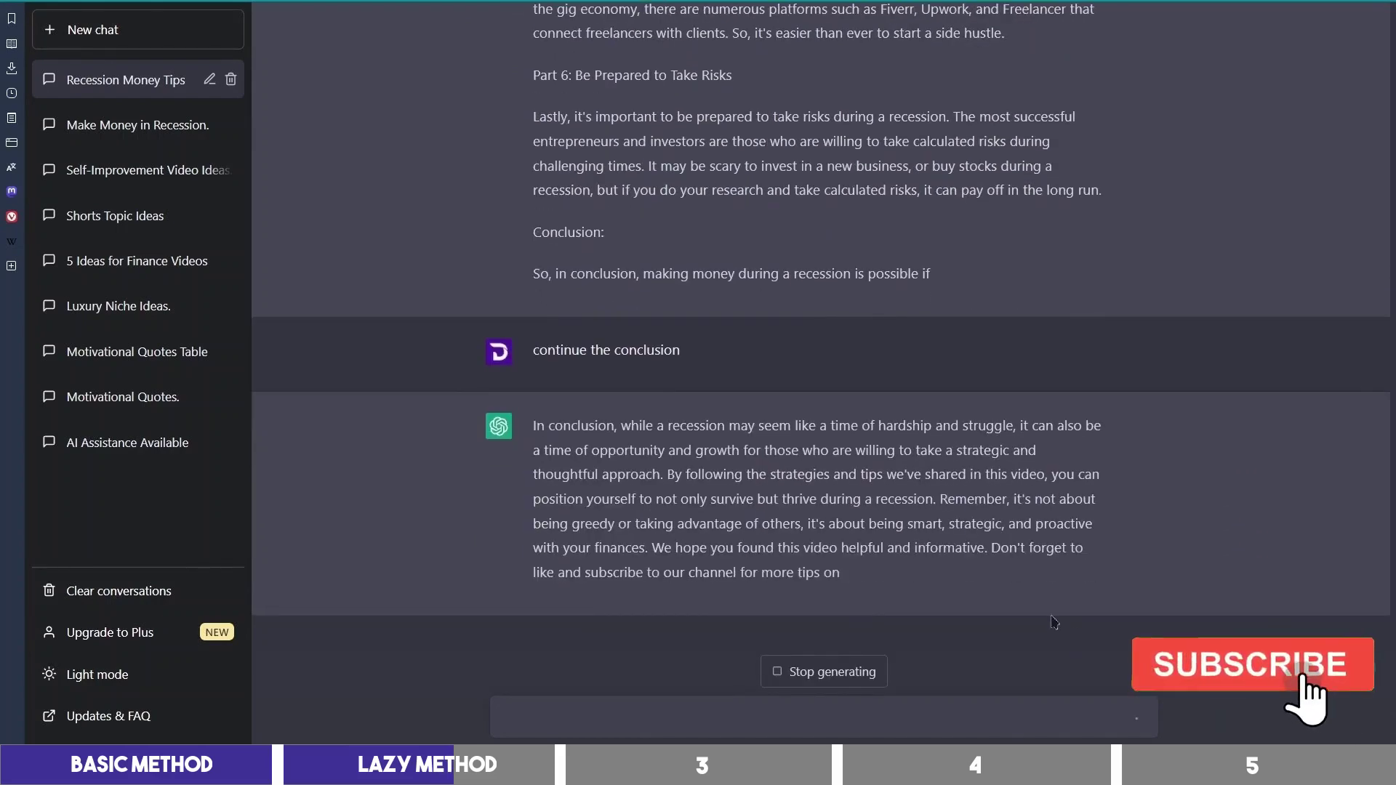
scroll(1047, 616, up, 20)
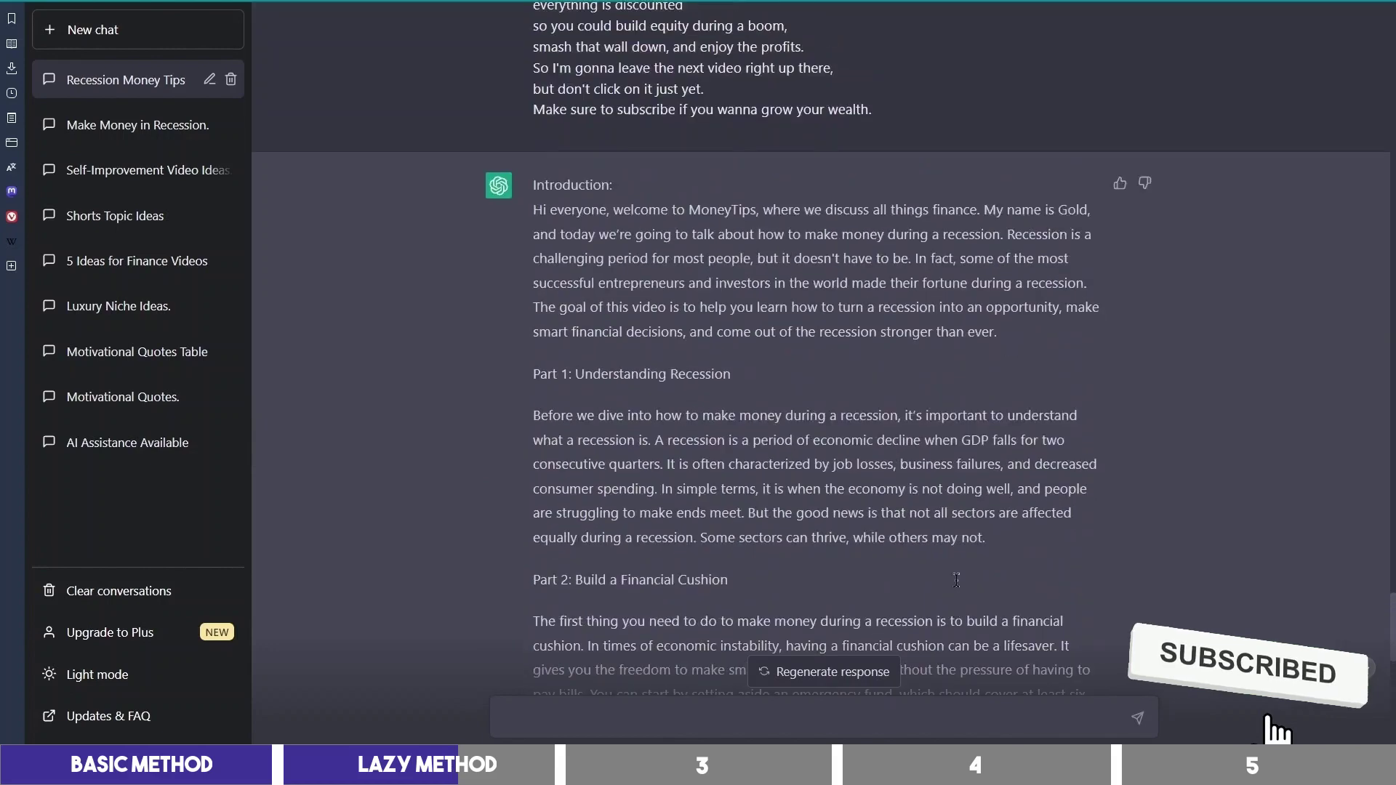
drag(532, 184, 1111, 362)
scroll(1111, 362, down, 5)
drag(532, 489, 945, 574)
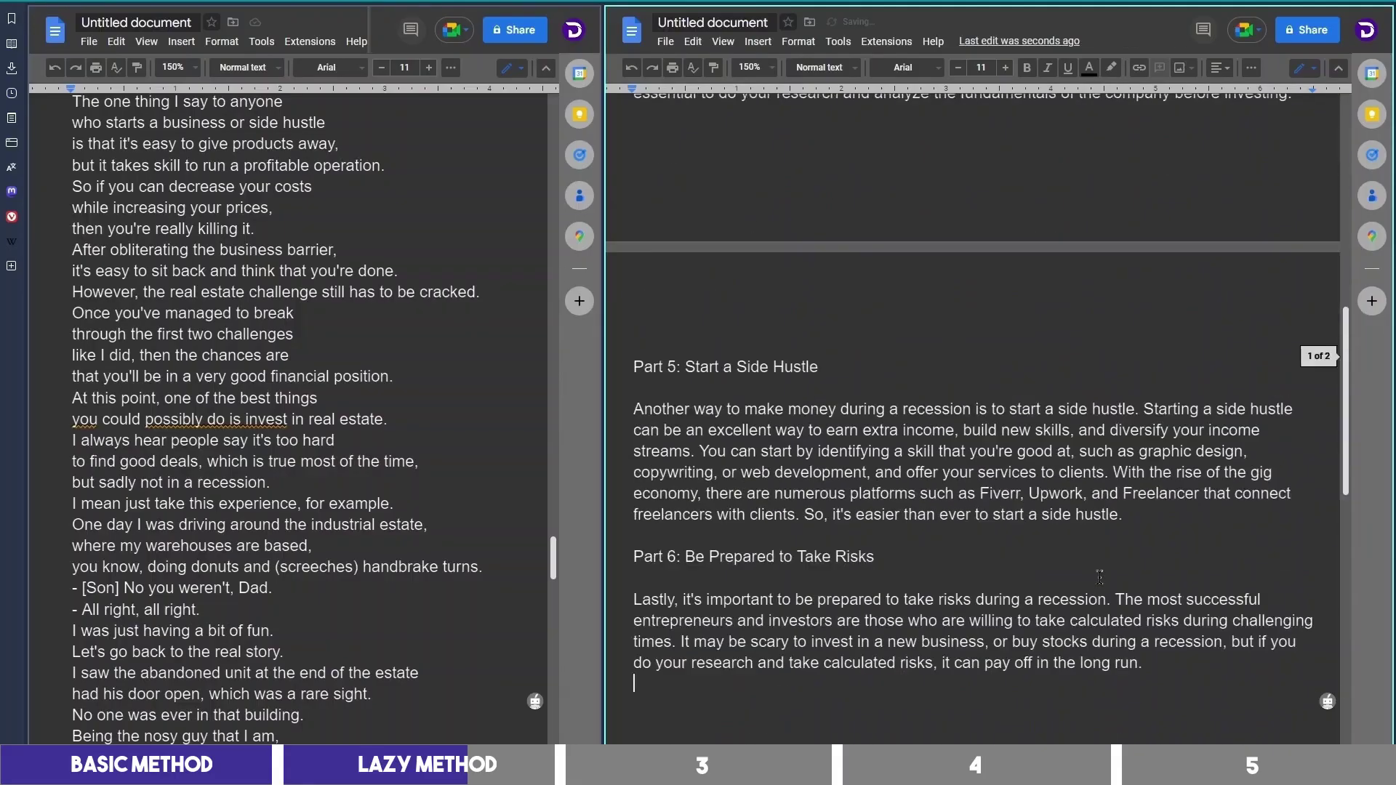
Paste the conclusion below Part 6 and confirm the script runs 748 words.
text(In conclusion, while a recession may seem like a time of hardship and struggle, it can also be a time of opportunity and growth for those who are willing to take a strategic and thoughtful approach. By following the strategies and tips we've shared in this video, you can position yourself to not only survive but thrive during a recession. Remember, it's not about being greedy or taking advantage of others, it's about being smart, strategic, and proactive with your finances. We hope you found this video helpful and informative. Don't forget to like and subscribe to our channel for more tips on how to grow your wealth and achieve financial success. Thanks for watching and we'll see you in the next one!)
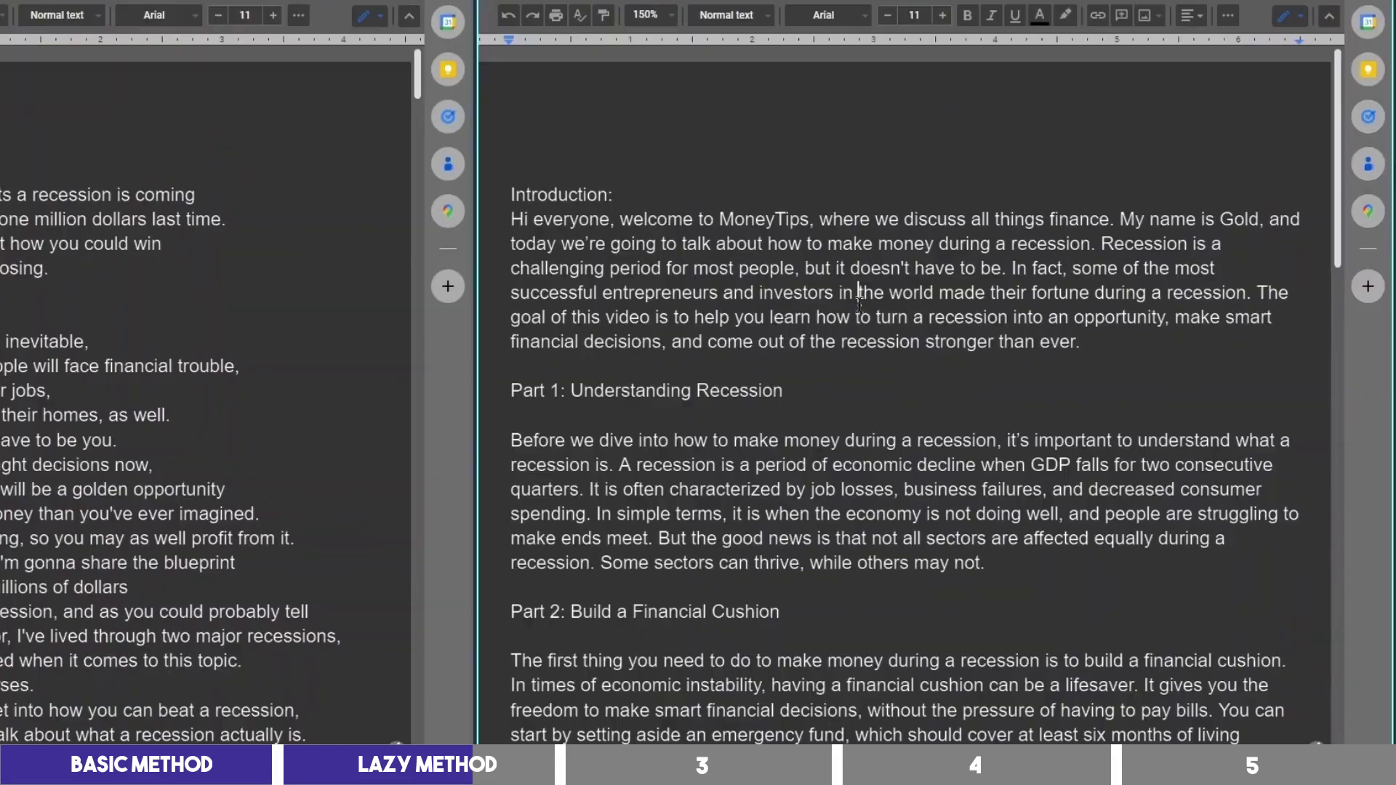
key(ctrl+shift+c)
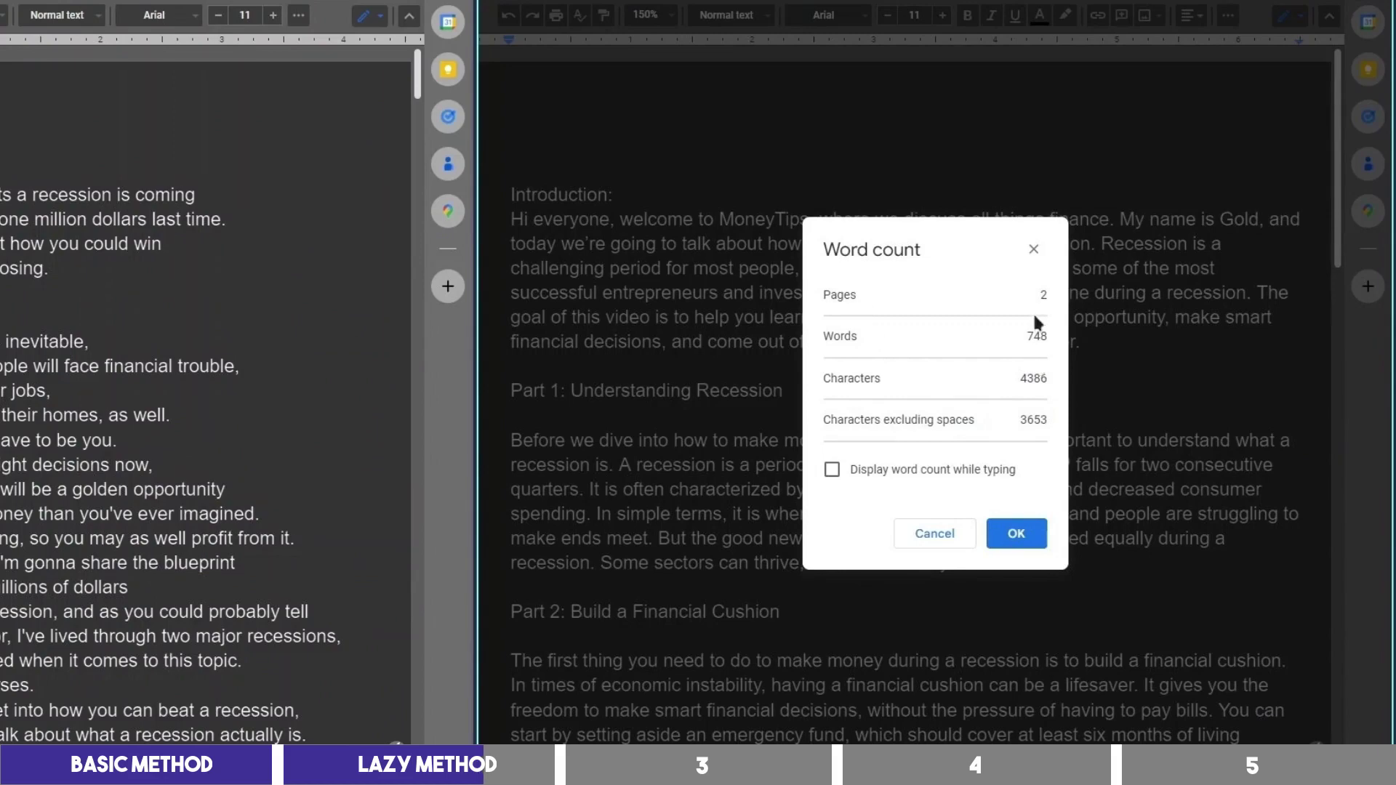
click(1035, 252)
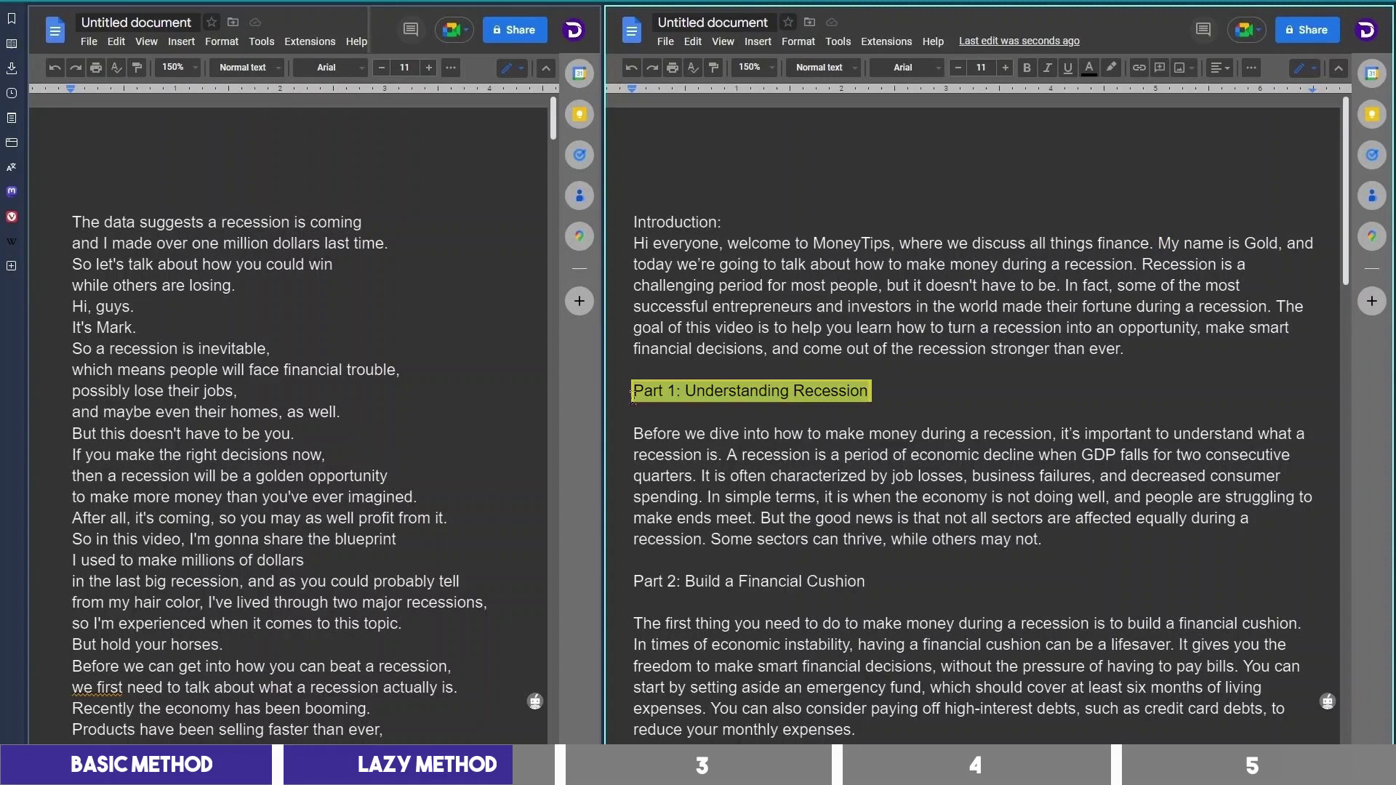
Compare the script with the original sample document, then return to ChatGPT.
scroll(82, 349, down, 5)
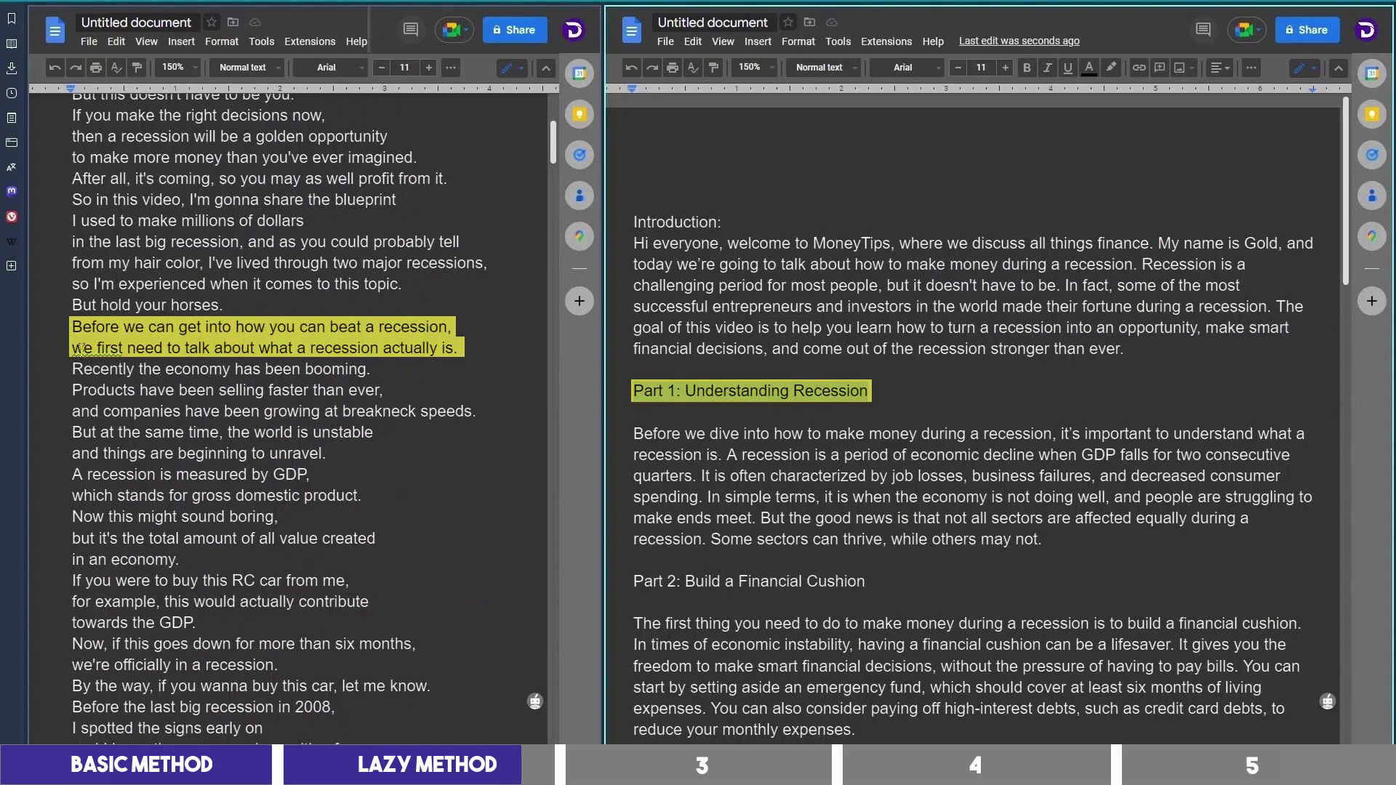
scroll(1086, 283, down, 2)
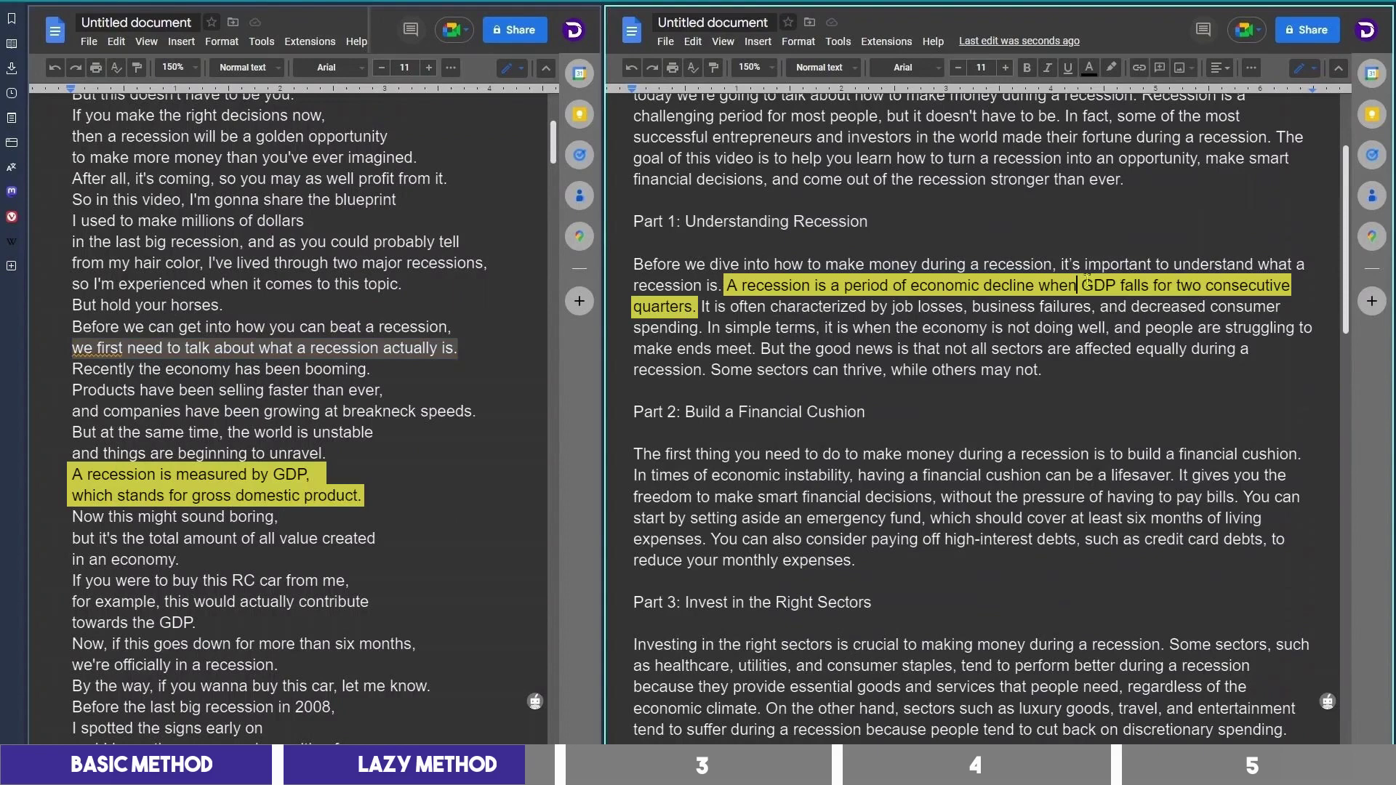
click(305, 473)
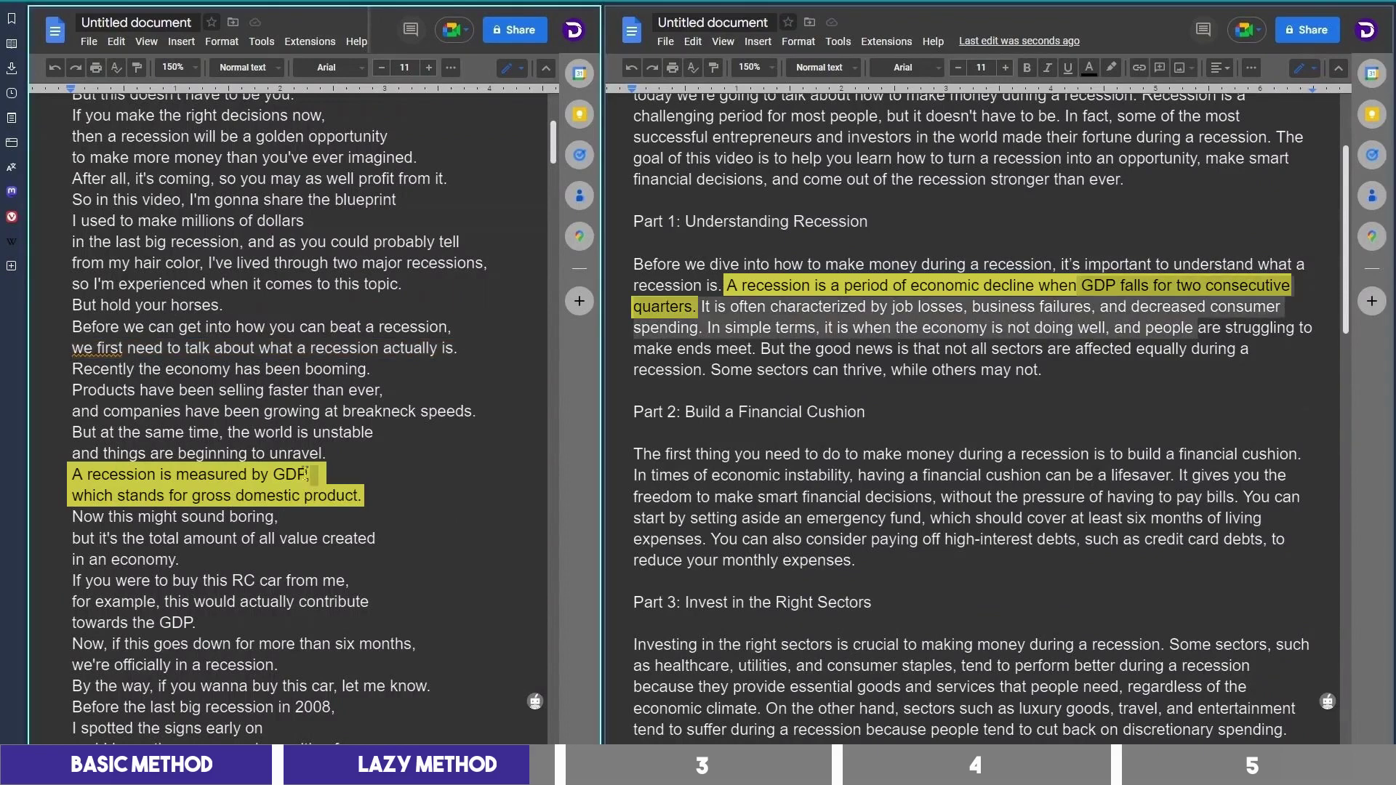
scroll(637, 244, down, 2)
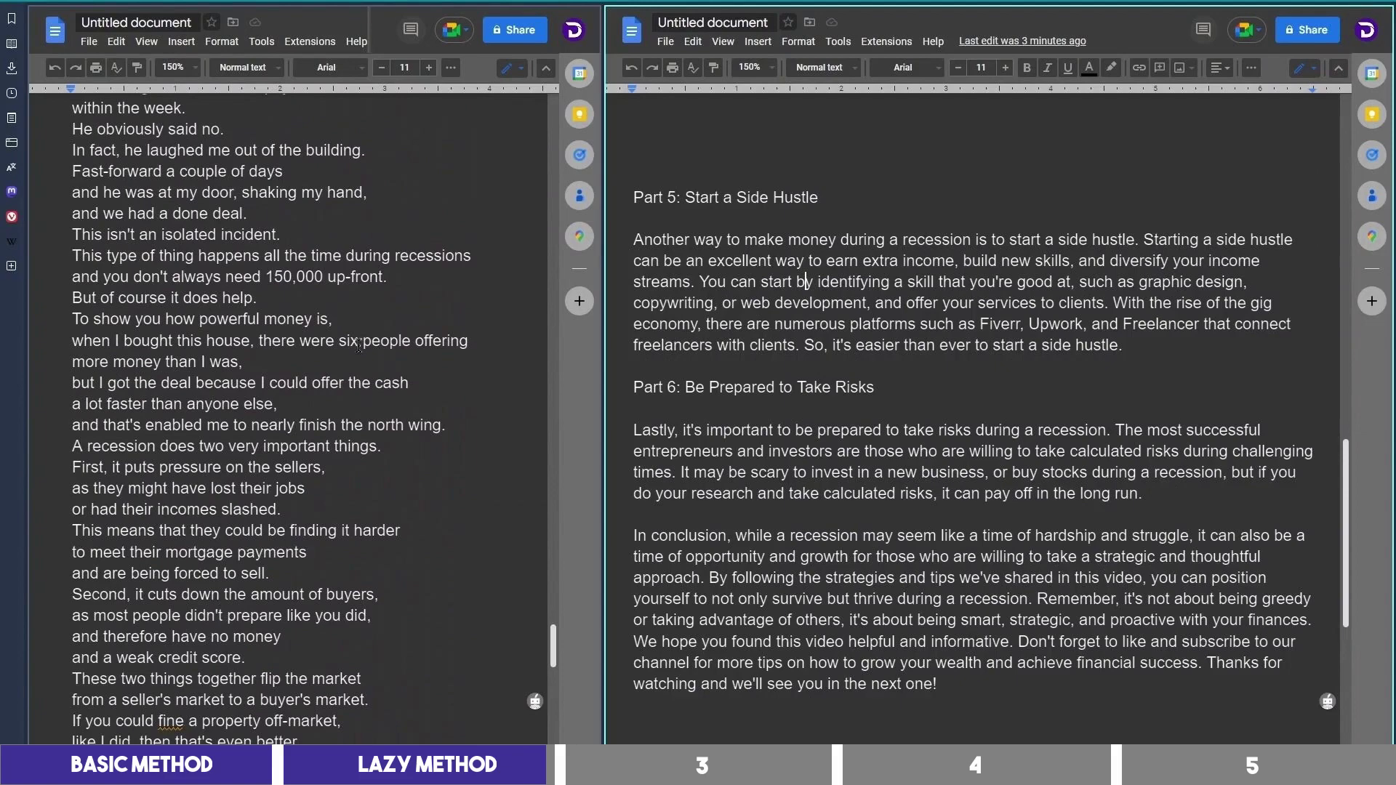
scroll(785, 358, down, 3)
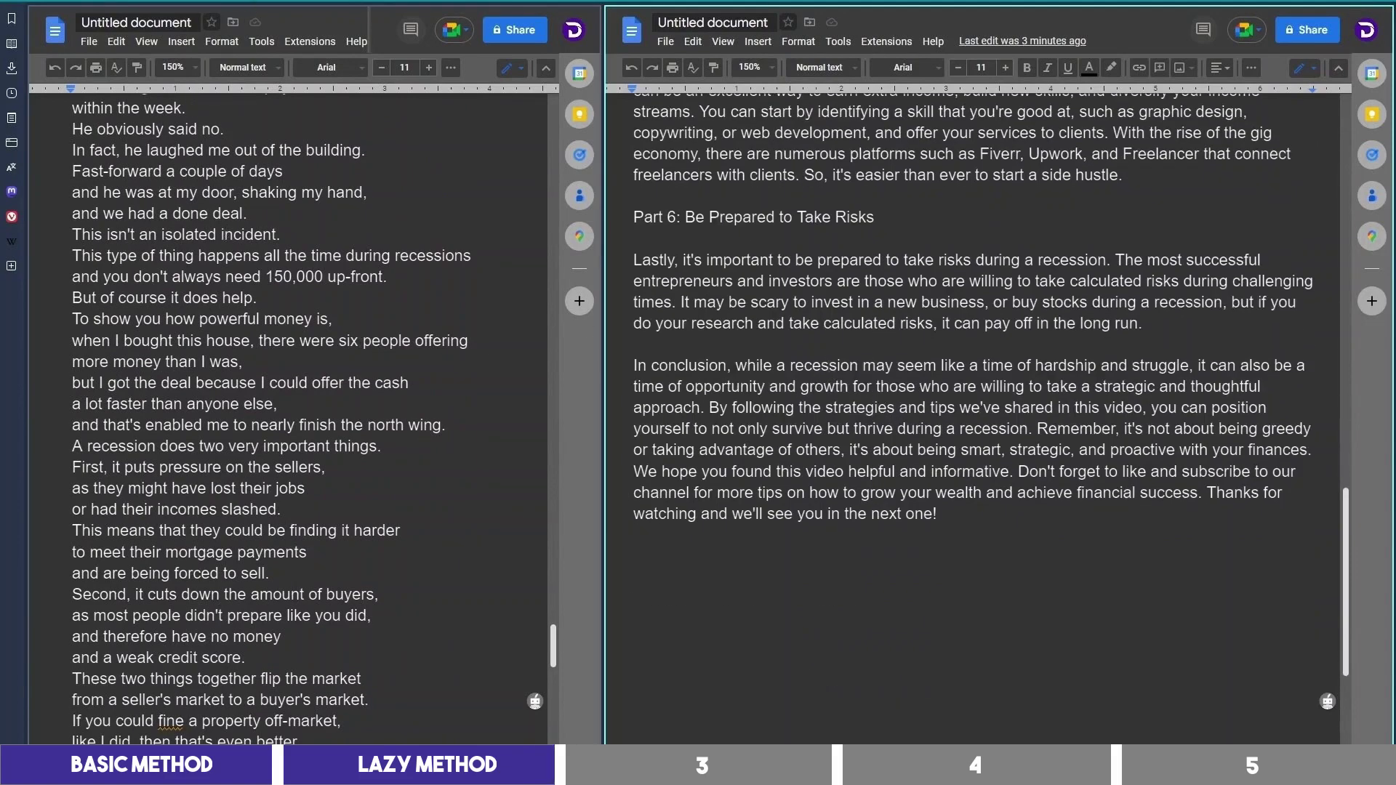
click(254, 6)
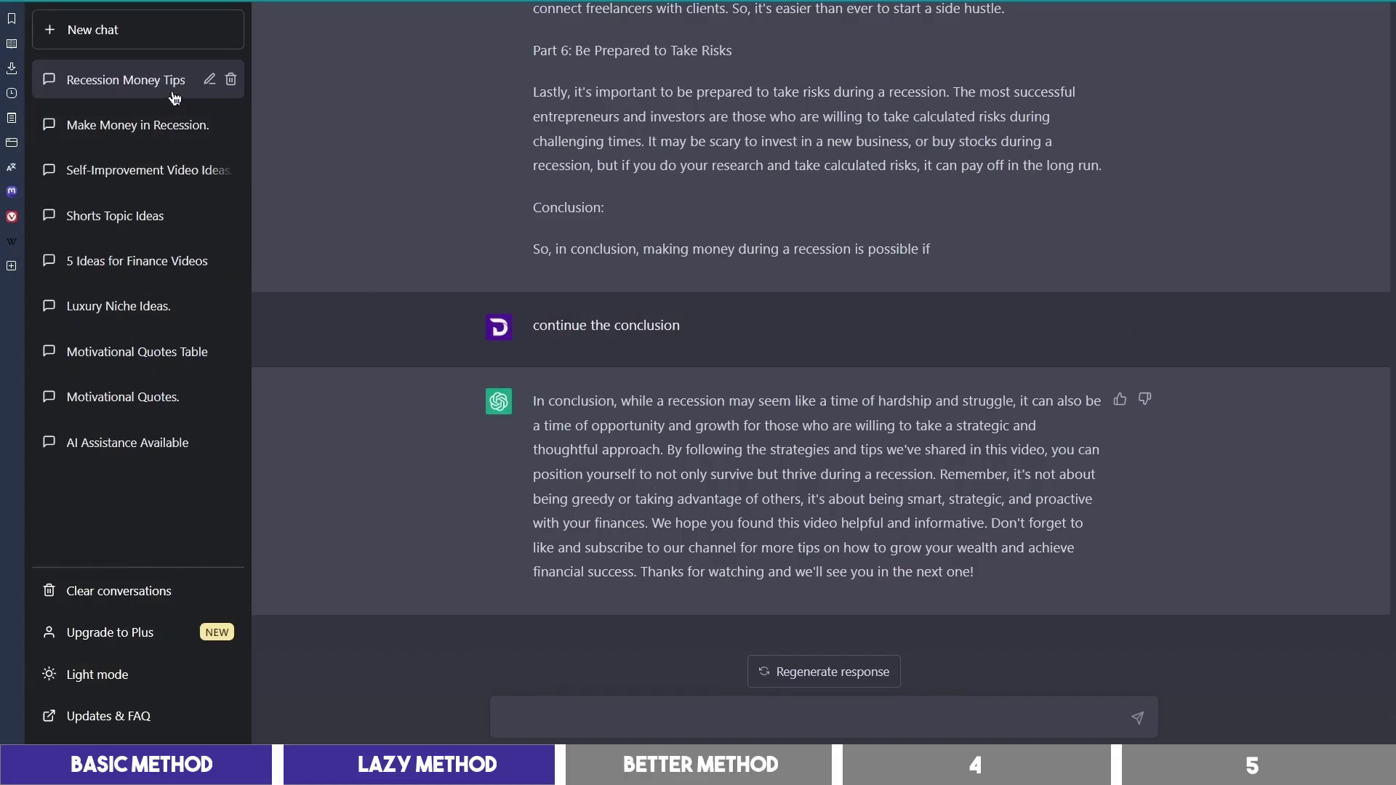
Start a new blank ChatGPT chat.
click(138, 29)
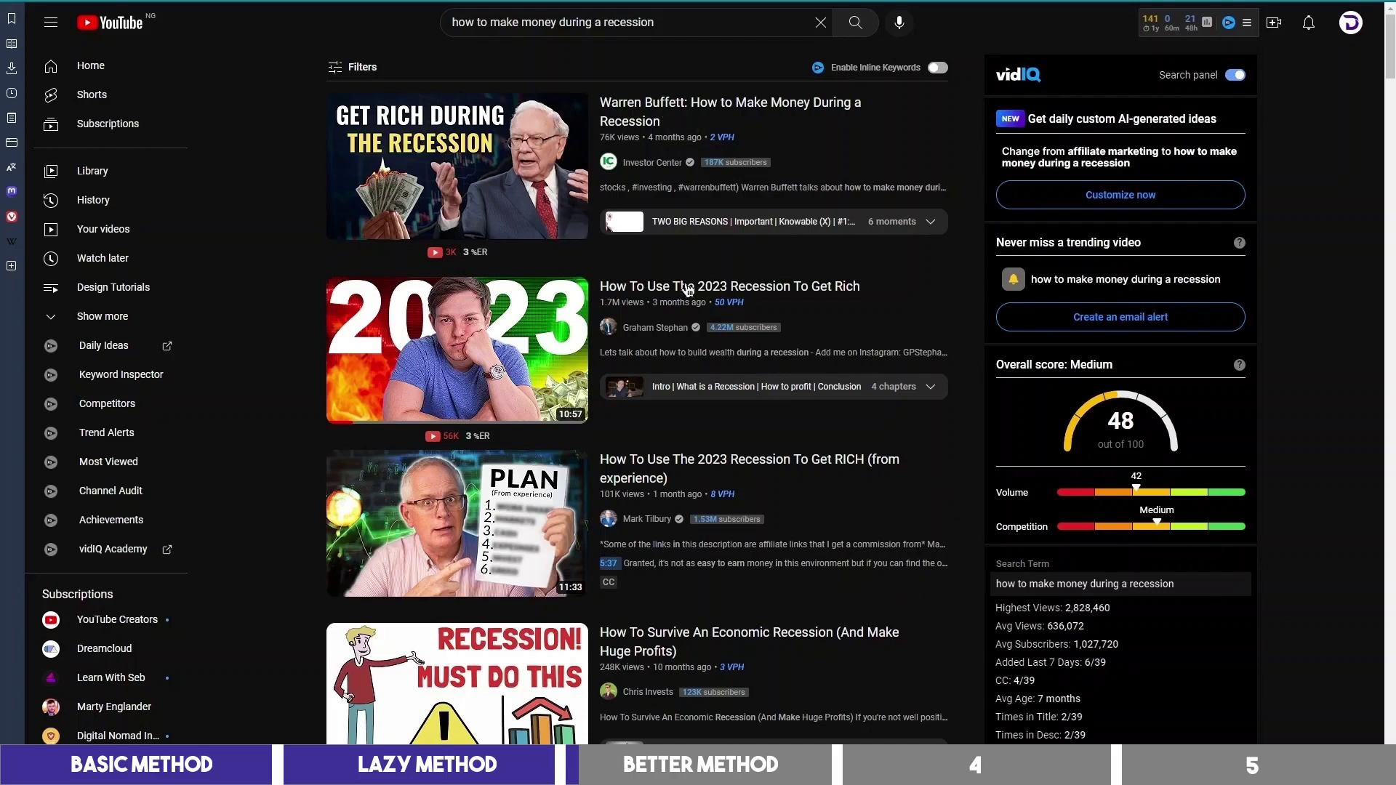
Skim both recession videos, jumping to the intro and the What is a Recession chapter.
click(218, 2)
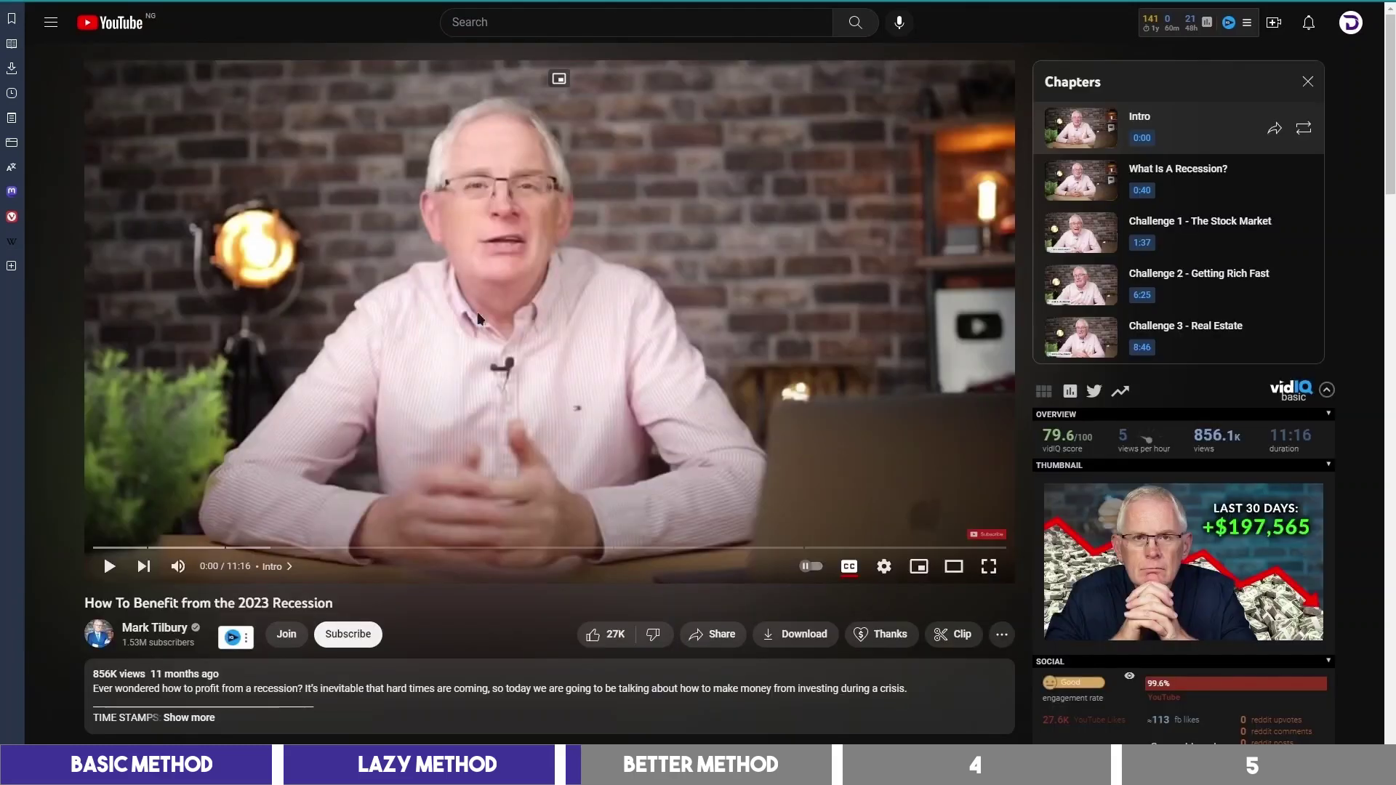
drag(240, 547, 325, 552)
click(342, 2)
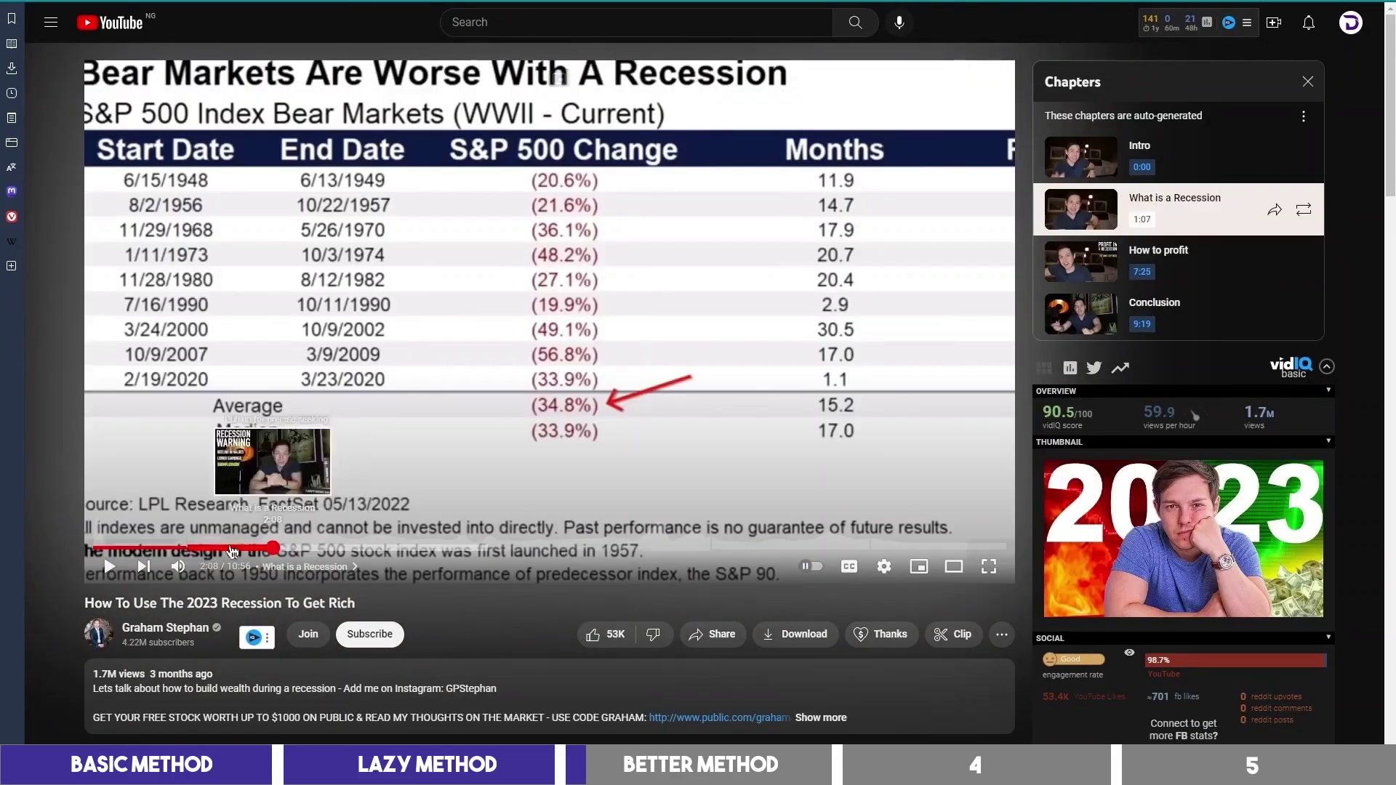
click(149, 547)
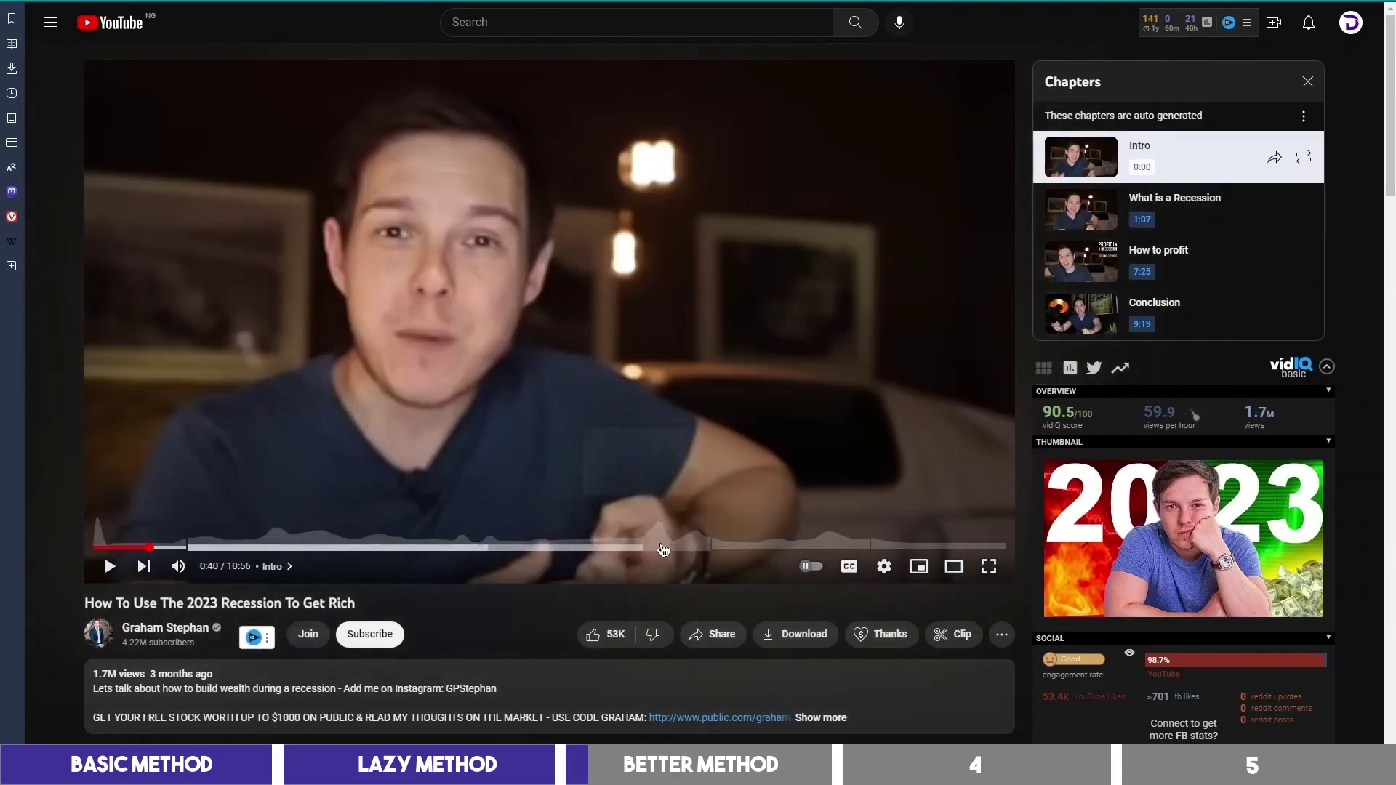
click(656, 547)
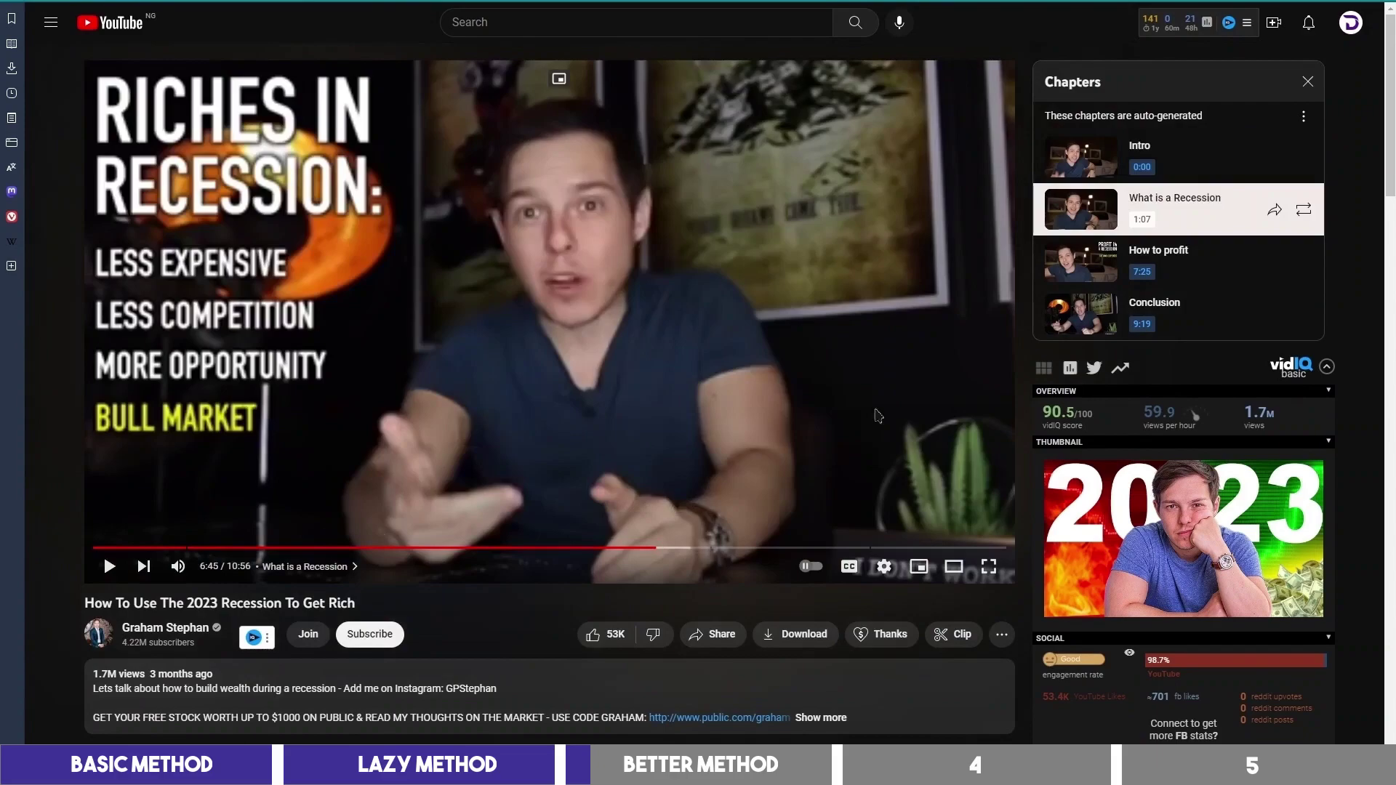
Skim the Investopedia and OpenGrowth articles on recessions.
click(509, 2)
mouse_move(570, 319)
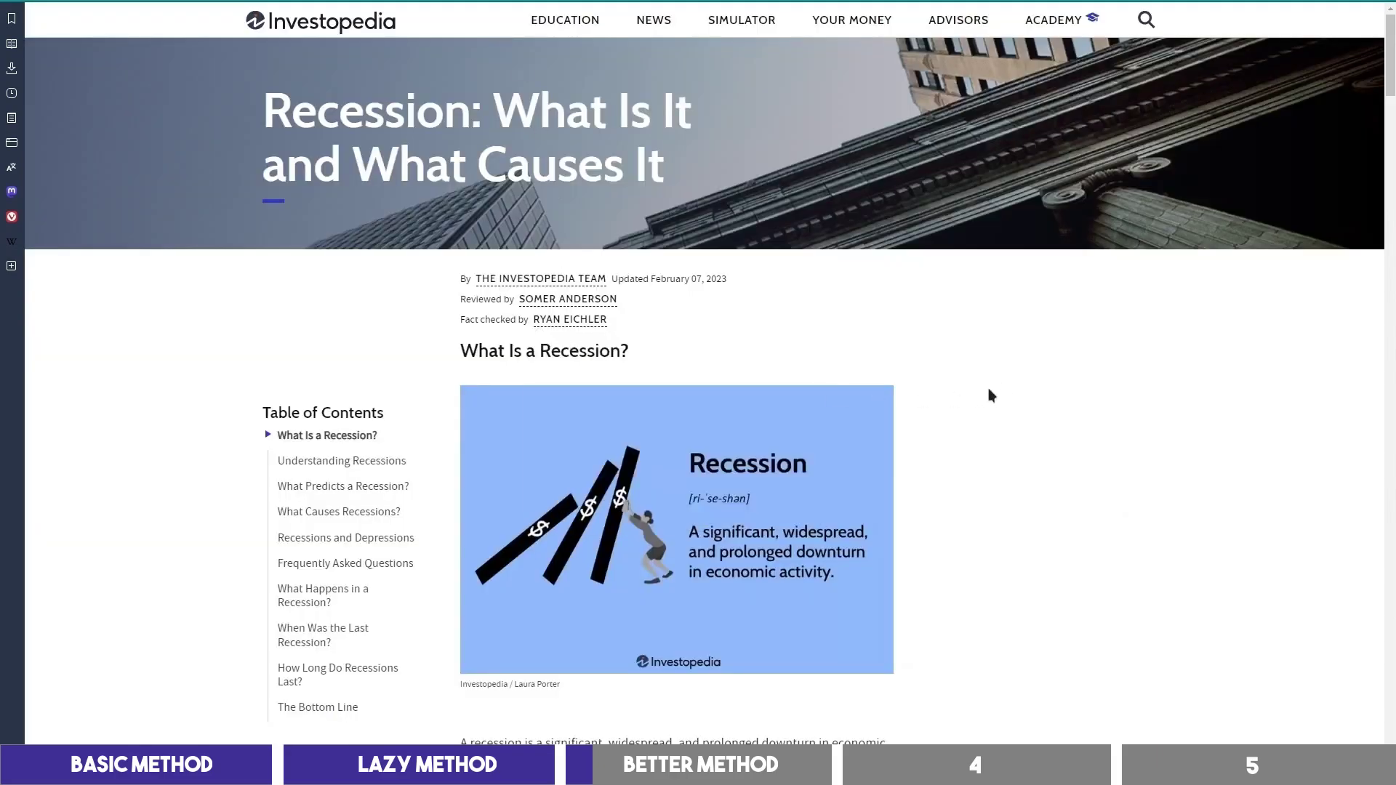
scroll(991, 396, down, 5)
key(ctrl+Tab)
scroll(840, 254, down, 3)
scroll(839, 254, down, 13)
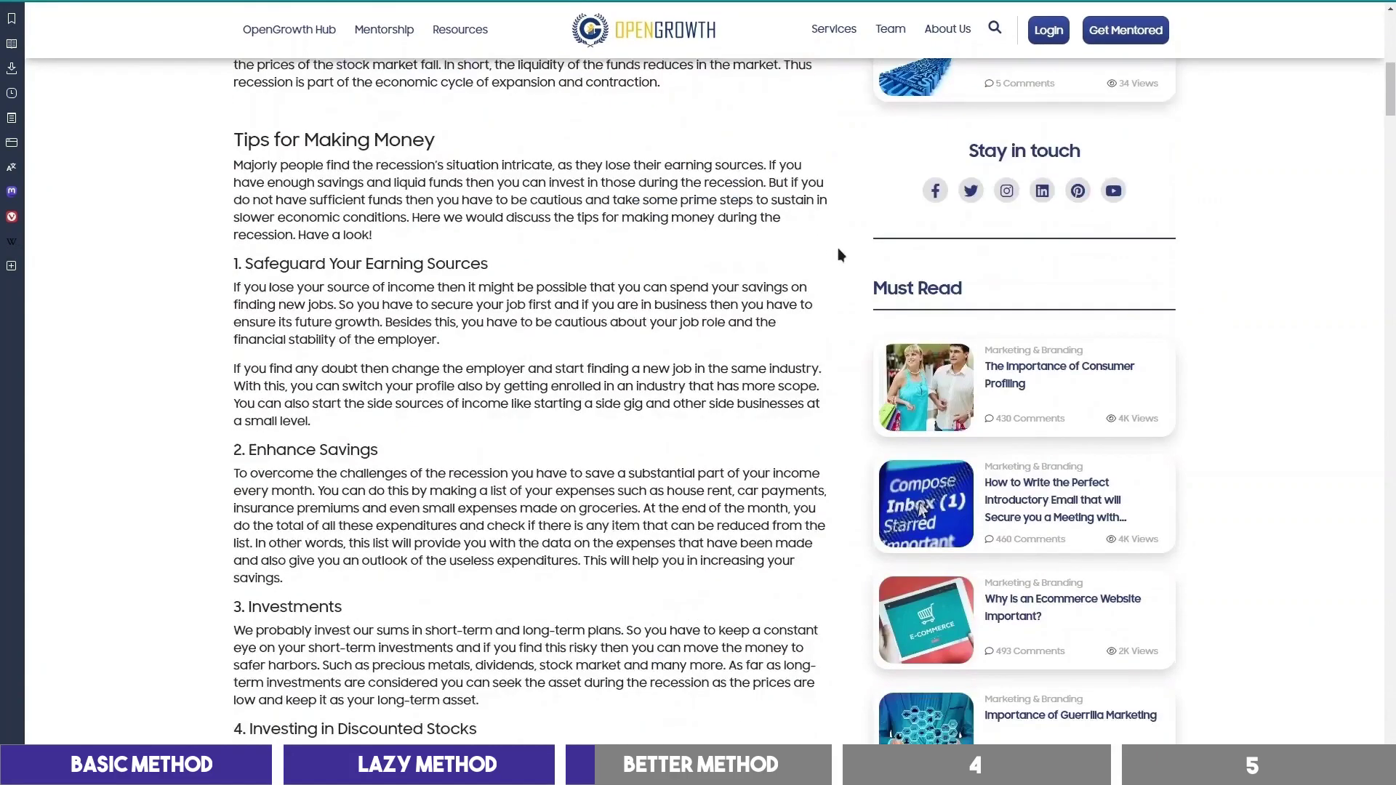
Select from 'The topic I want you to write about' through '…ask them to subscribe.' in the template.
key(ctrl+Tab)
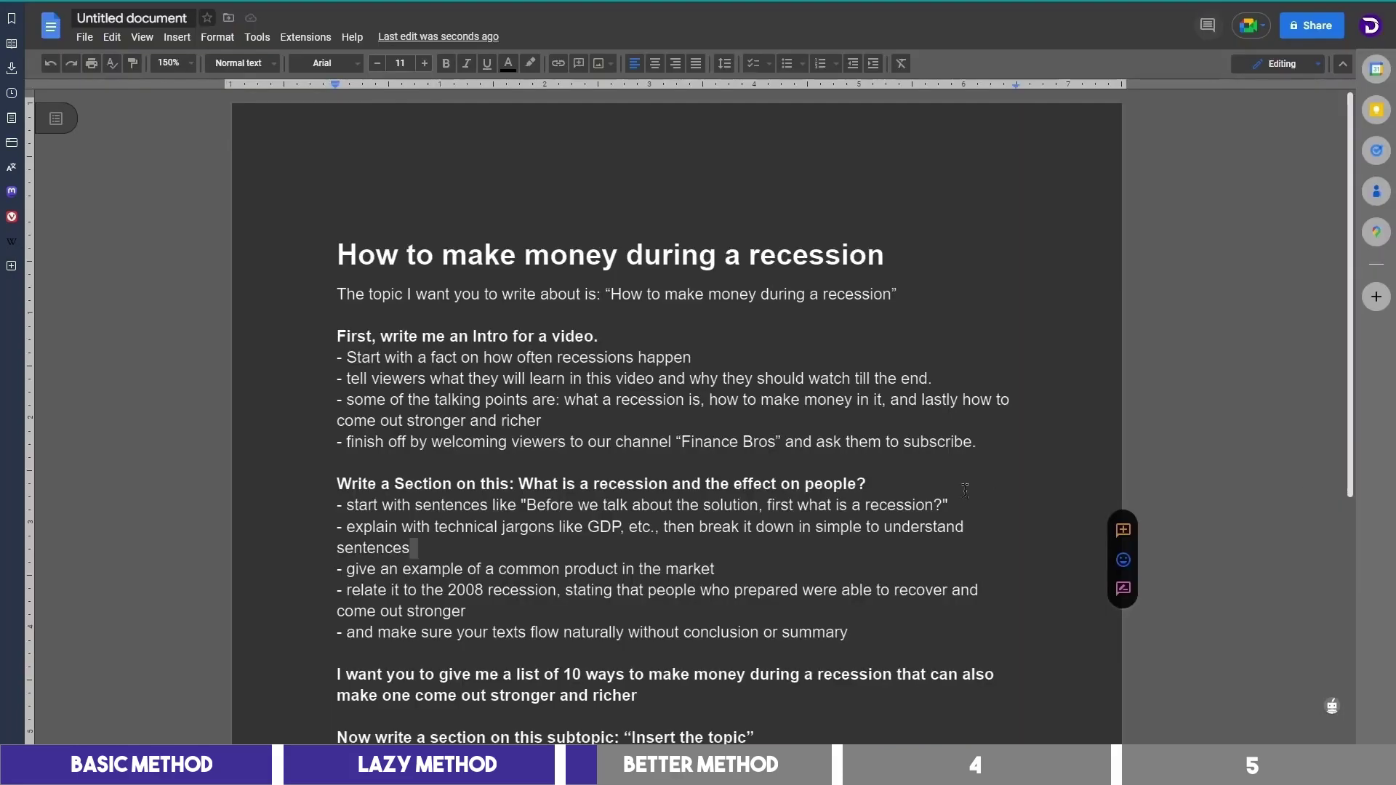
scroll(660, 415, down, 5)
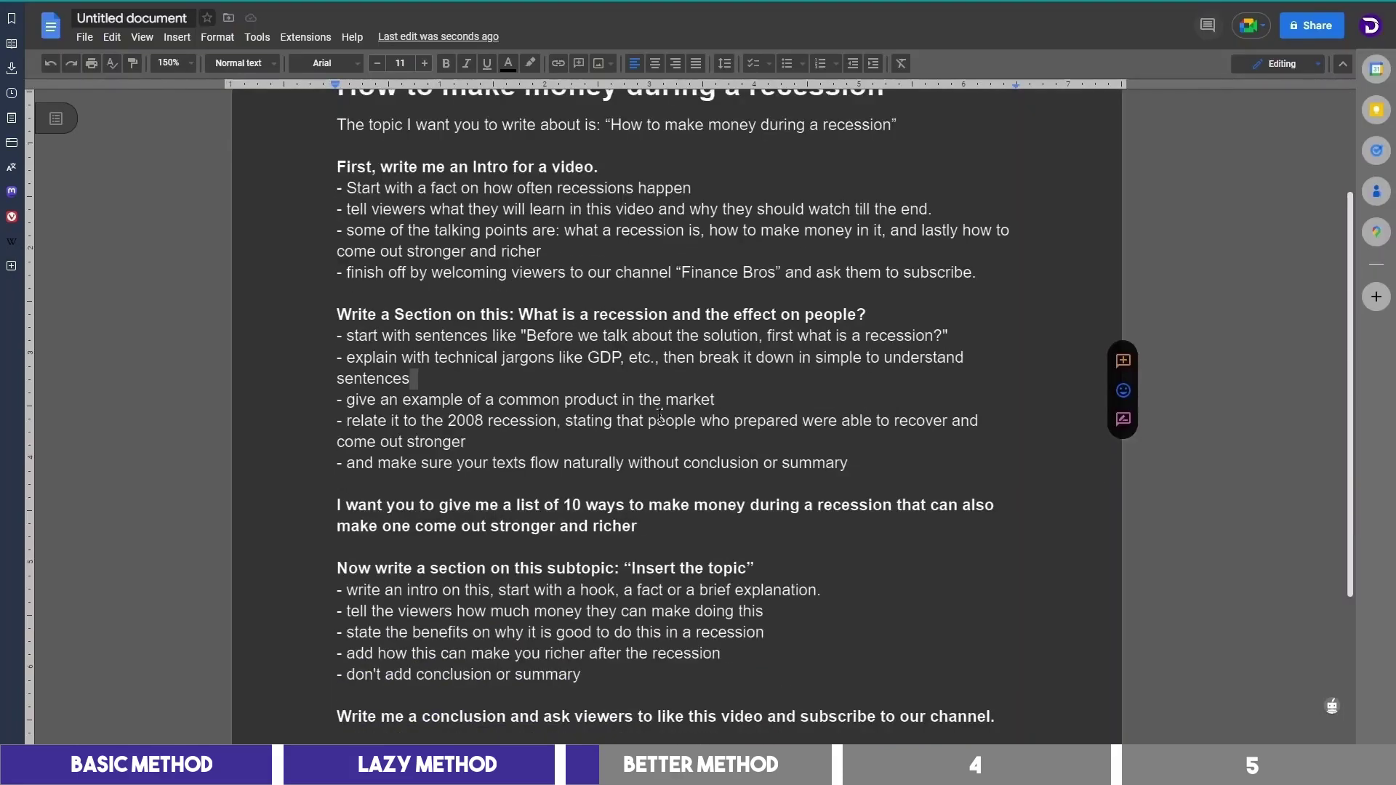
scroll(660, 414, up, 3)
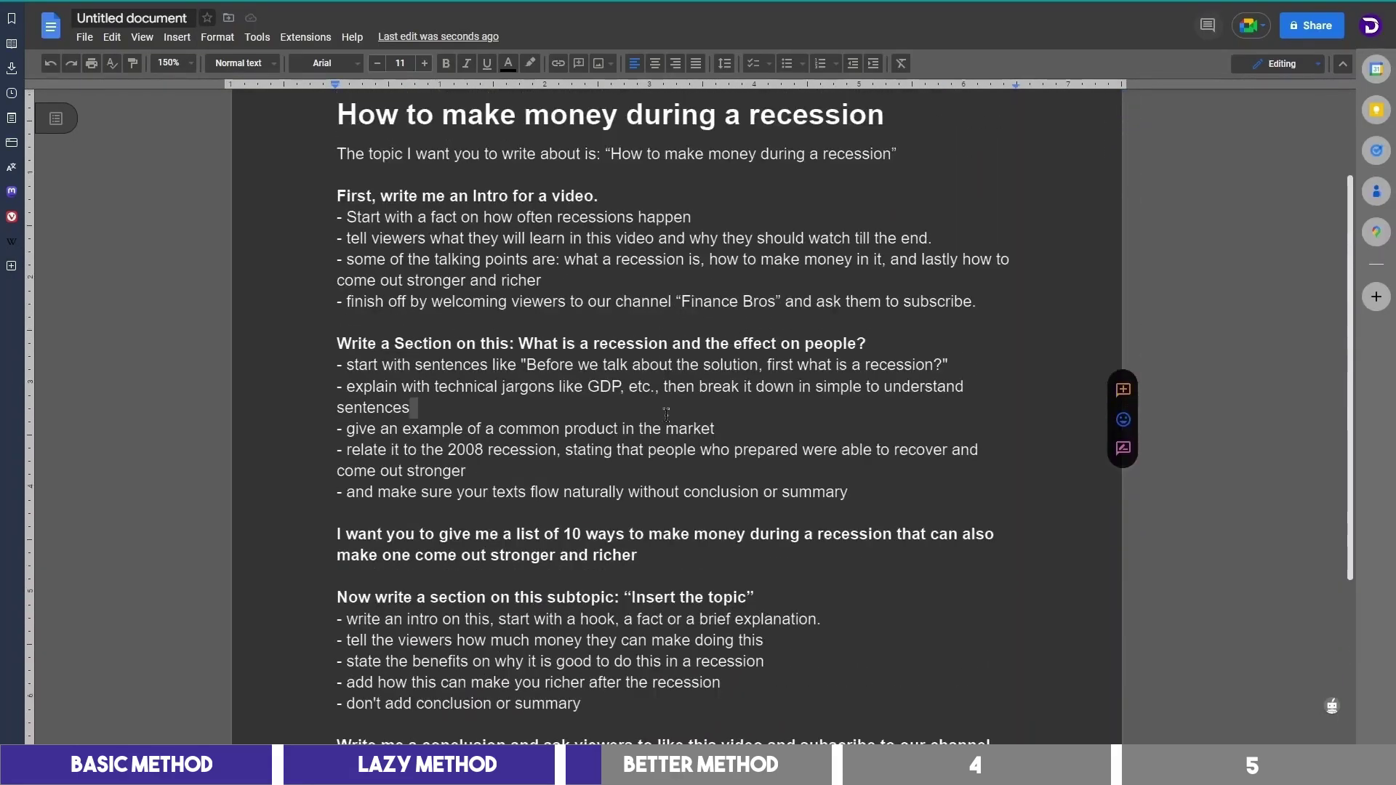
scroll(666, 413, up, 2)
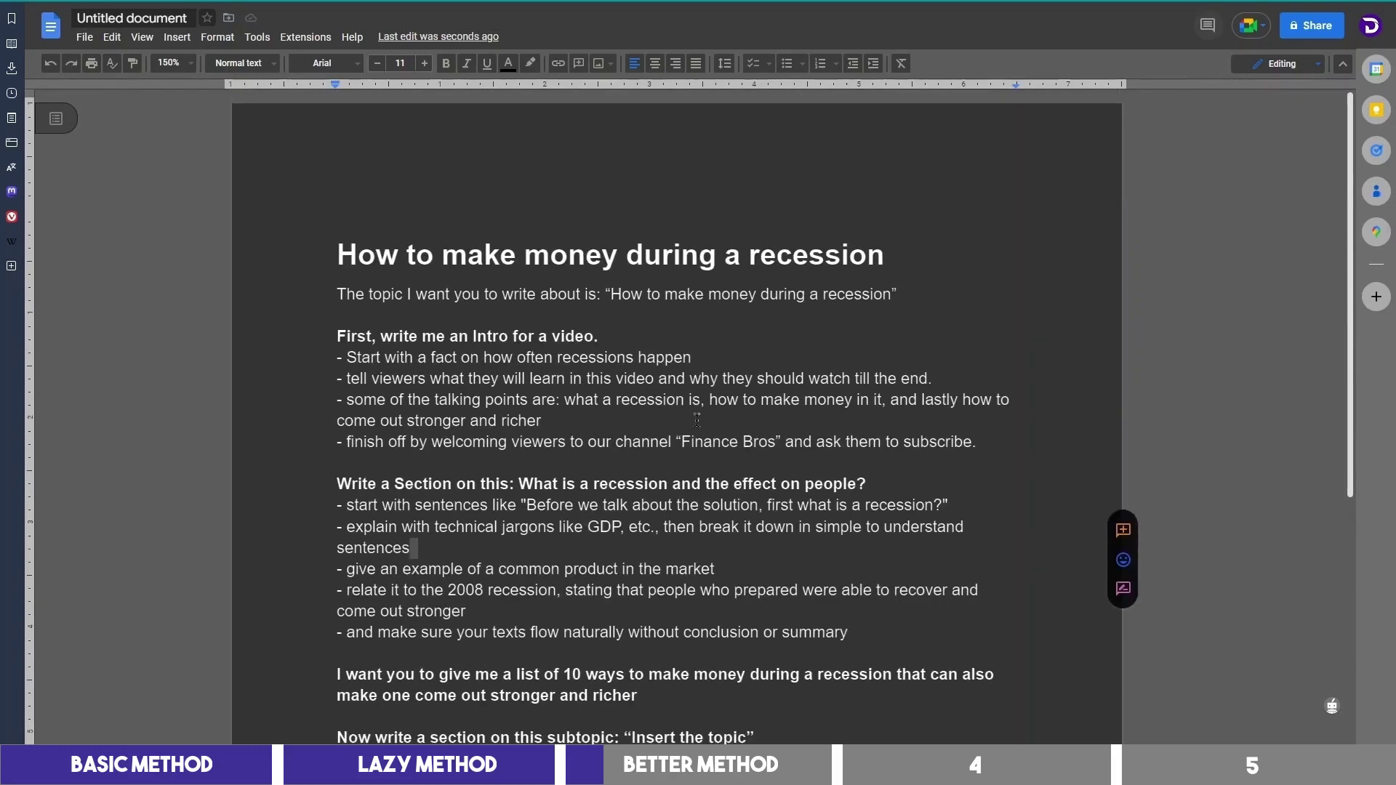
click(696, 419)
click(522, 378)
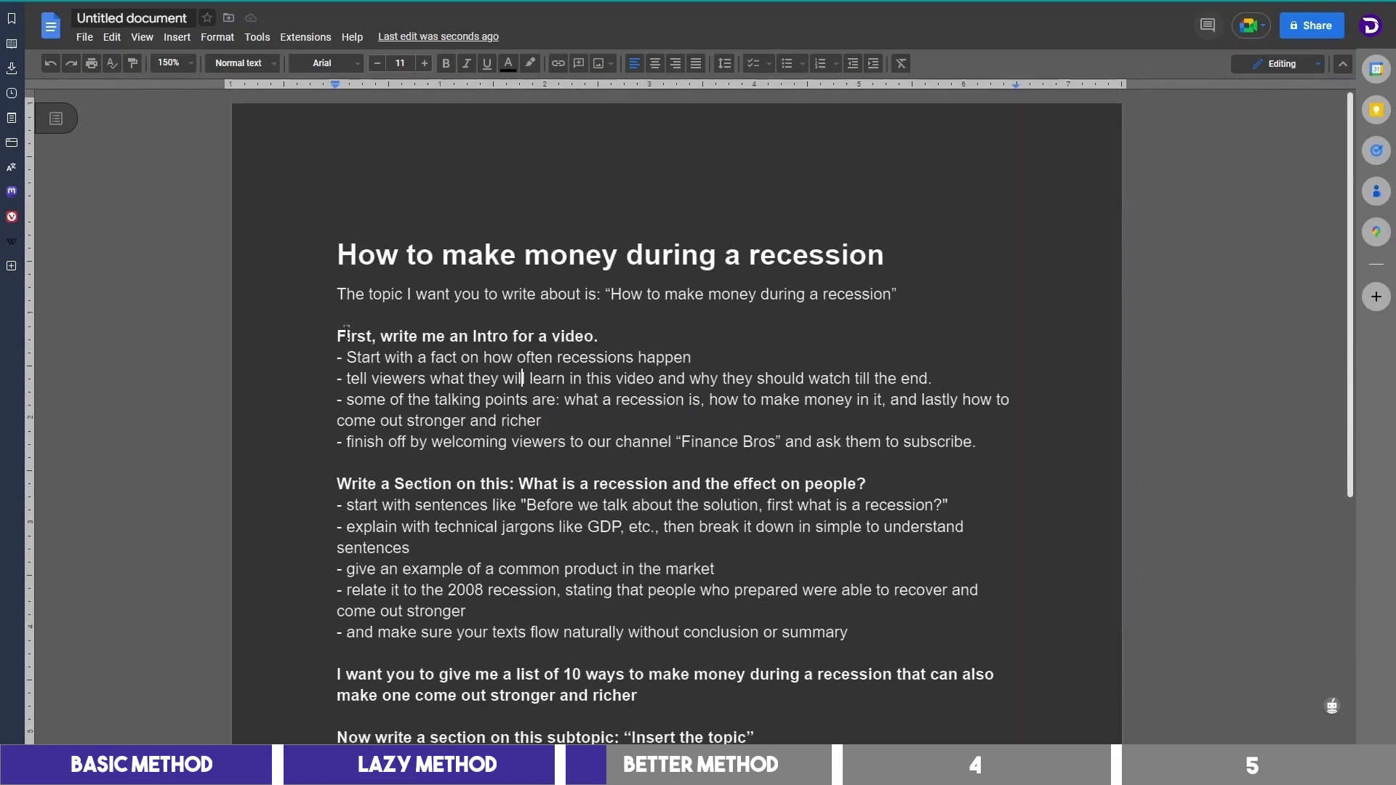
drag(336, 293, 975, 444)
key(ctrl+c)
Paste the topic and intro instructions into the fresh ChatGPT chat and send them.
key(ctrl+Tab)
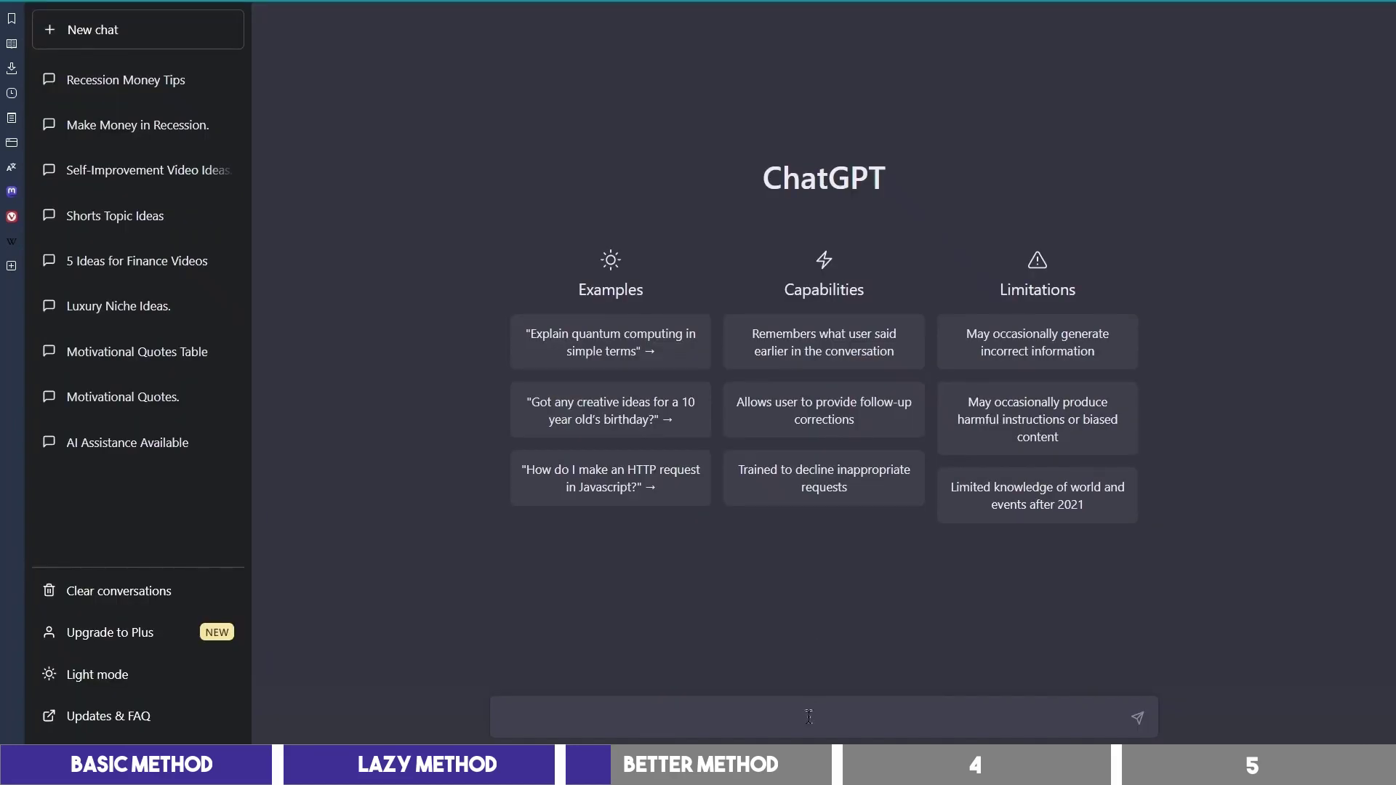
key(ctrl+v)
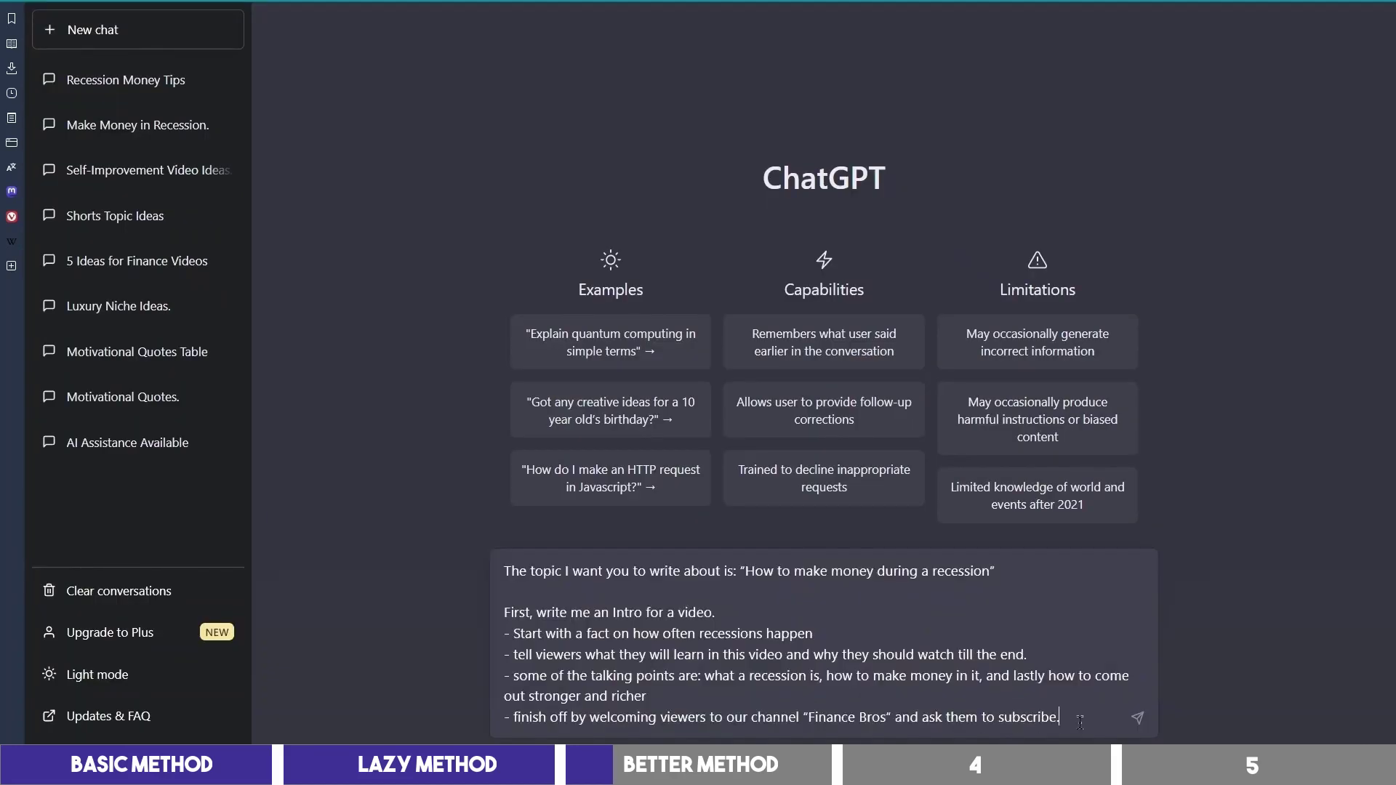
key(Return)
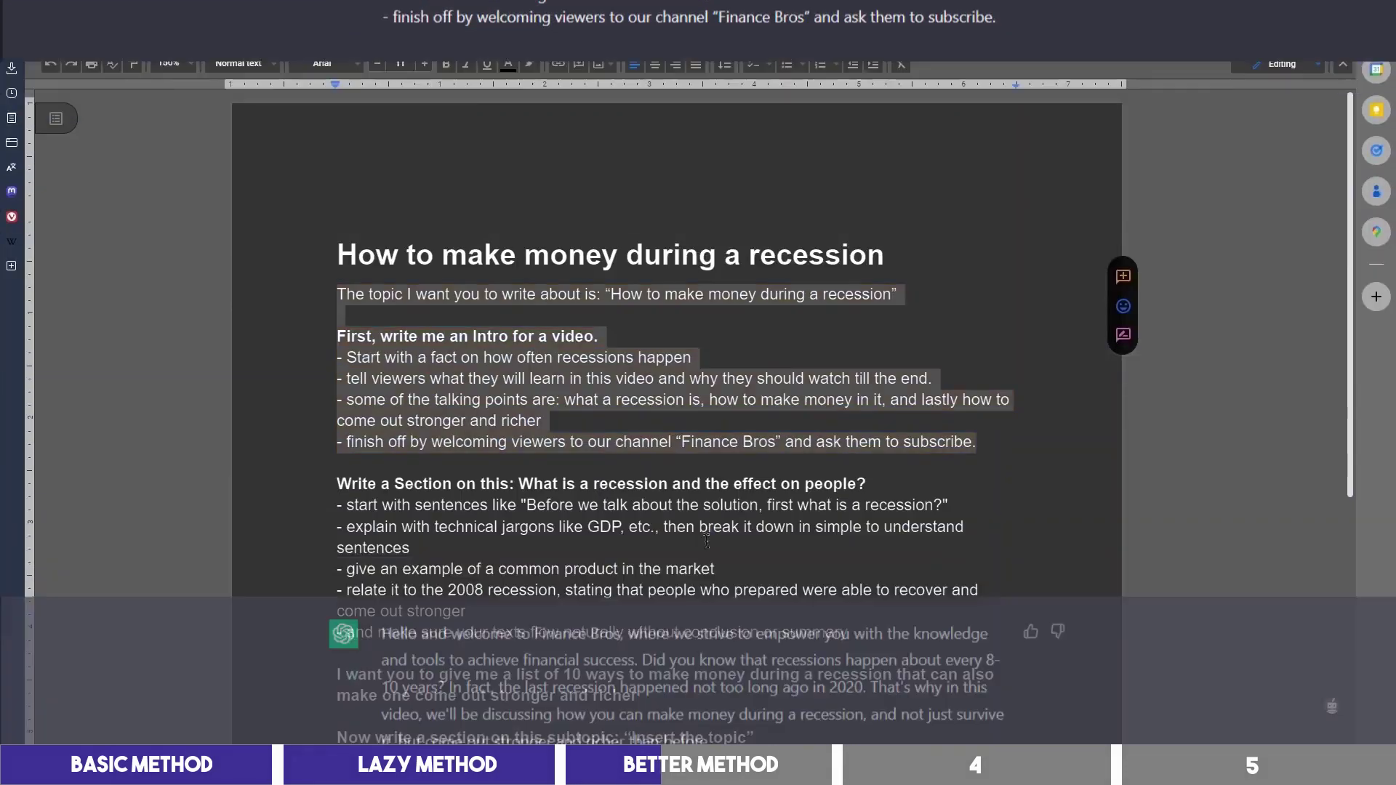
Send ChatGPT the 'Write a Section on this' prompt about what a recession is.
scroll(402, 327, down, 3)
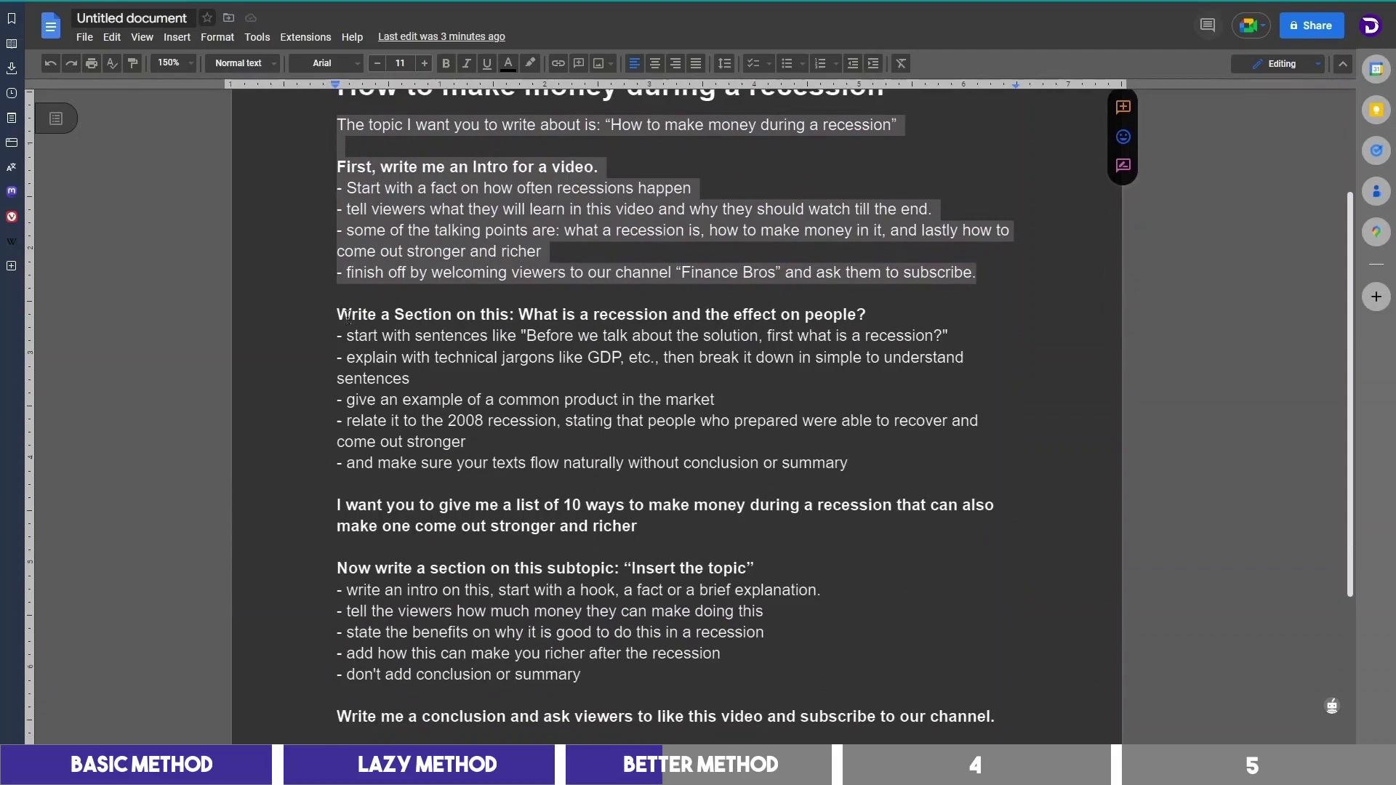
drag(348, 318, 871, 460)
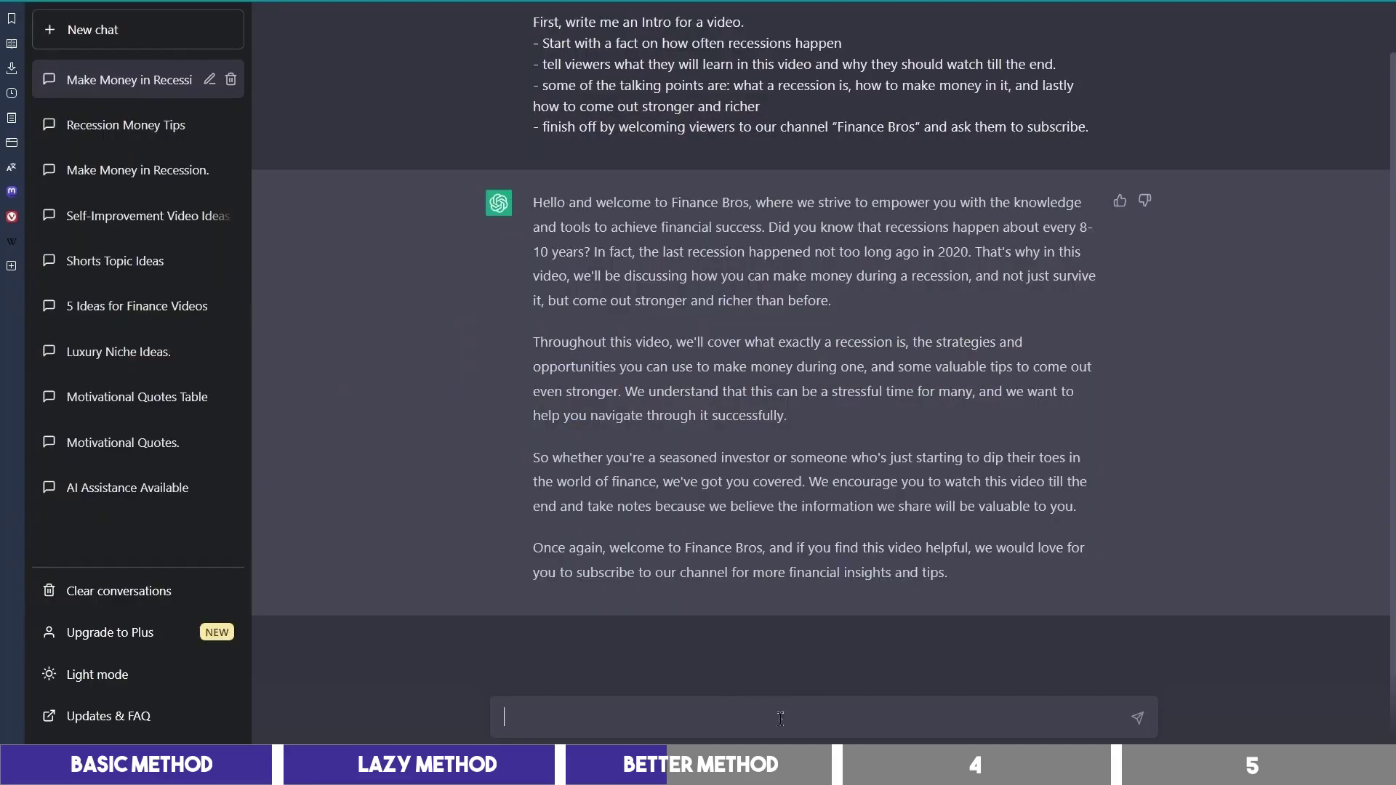
text(Write a Section on this: What is a recession and the effect on people? - start with sentences like "Before we talk about the solution, first what is a recession?" - explain with technical jargons like GDP, etc., then break it down in simple to understand sentences - give an example of a common product in the market - relate it to the 2008 recession, stating that people who prepared were able to recover and come out stronger - and make sure your texts flow naturally without conclusion or summary)
key(Return)
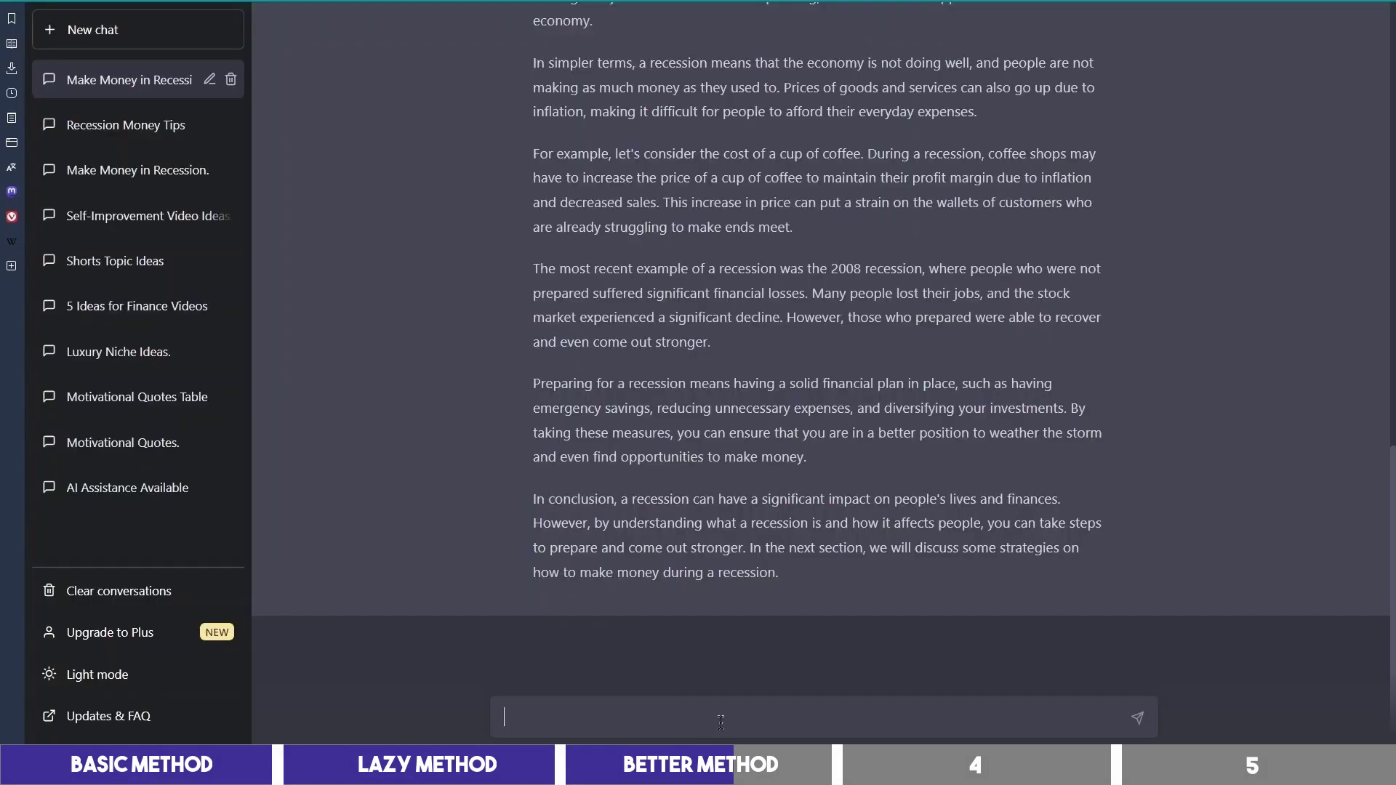
Send ChatGPT the request for a numbered list of 10 ways to make money during a recession.
text(I want you to give me a list of 10 ways to make money during a recession that can also make one come out stronger and richer)
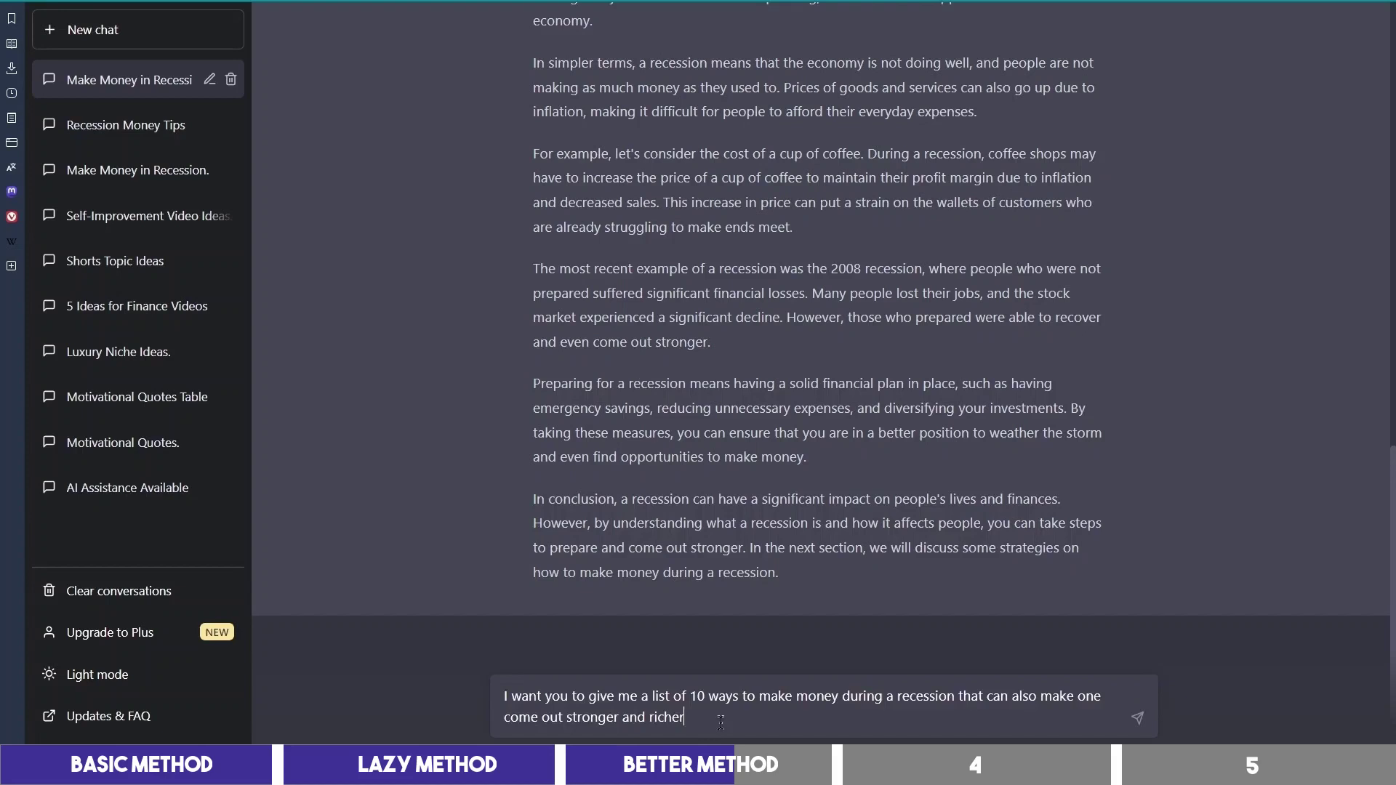
key(Return)
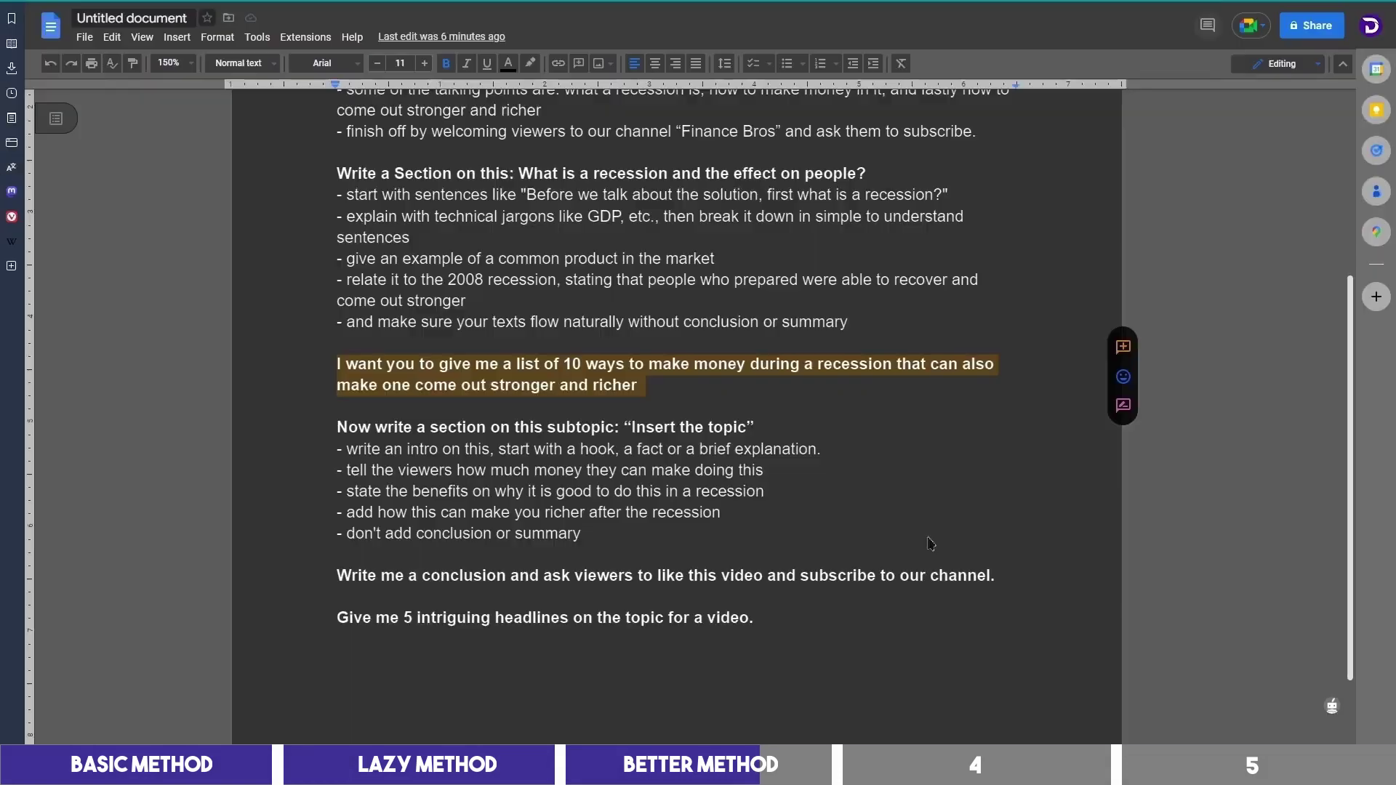
Send the subtopic template filled with 'Invest in real estate', then again with 'Offer freelance services'.
scroll(405, 282, down, 2)
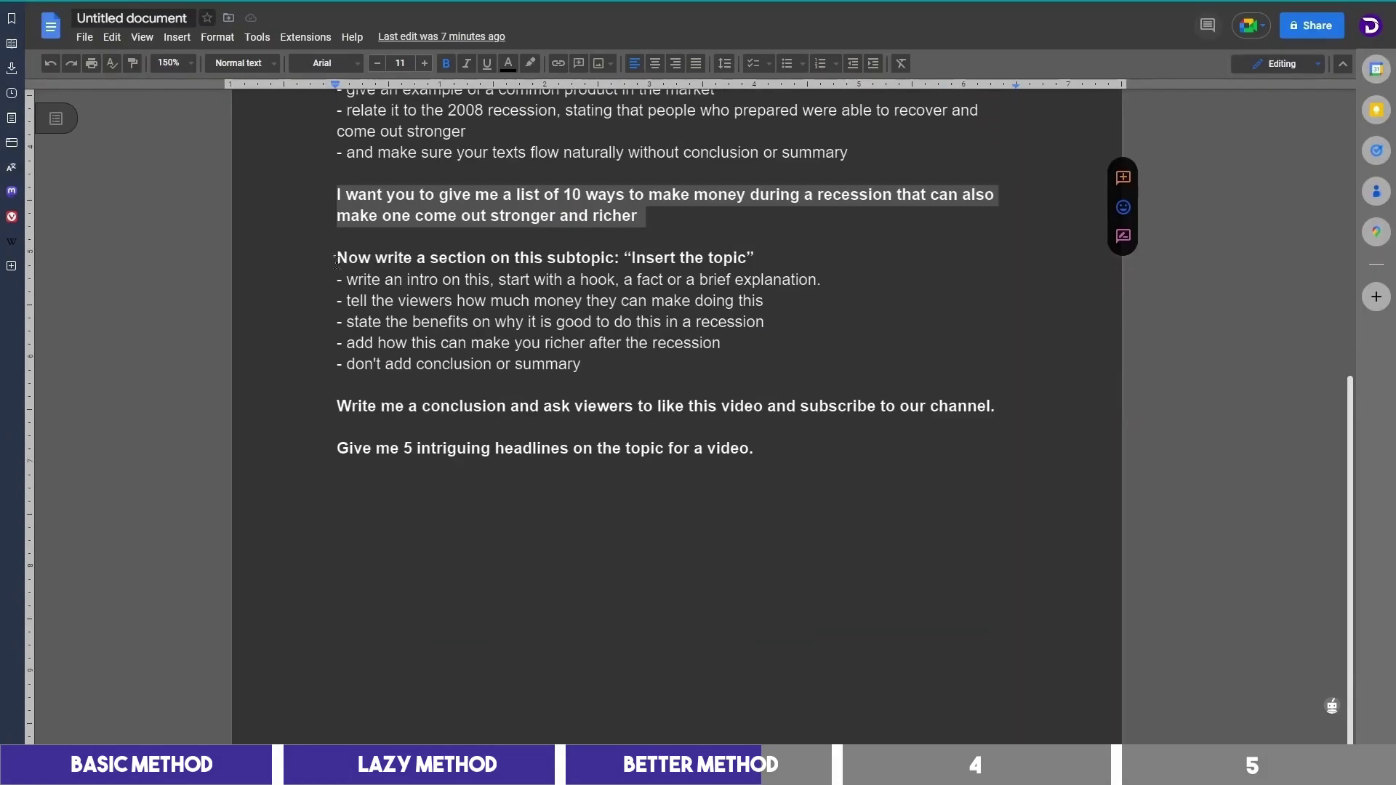
drag(336, 260, 579, 371)
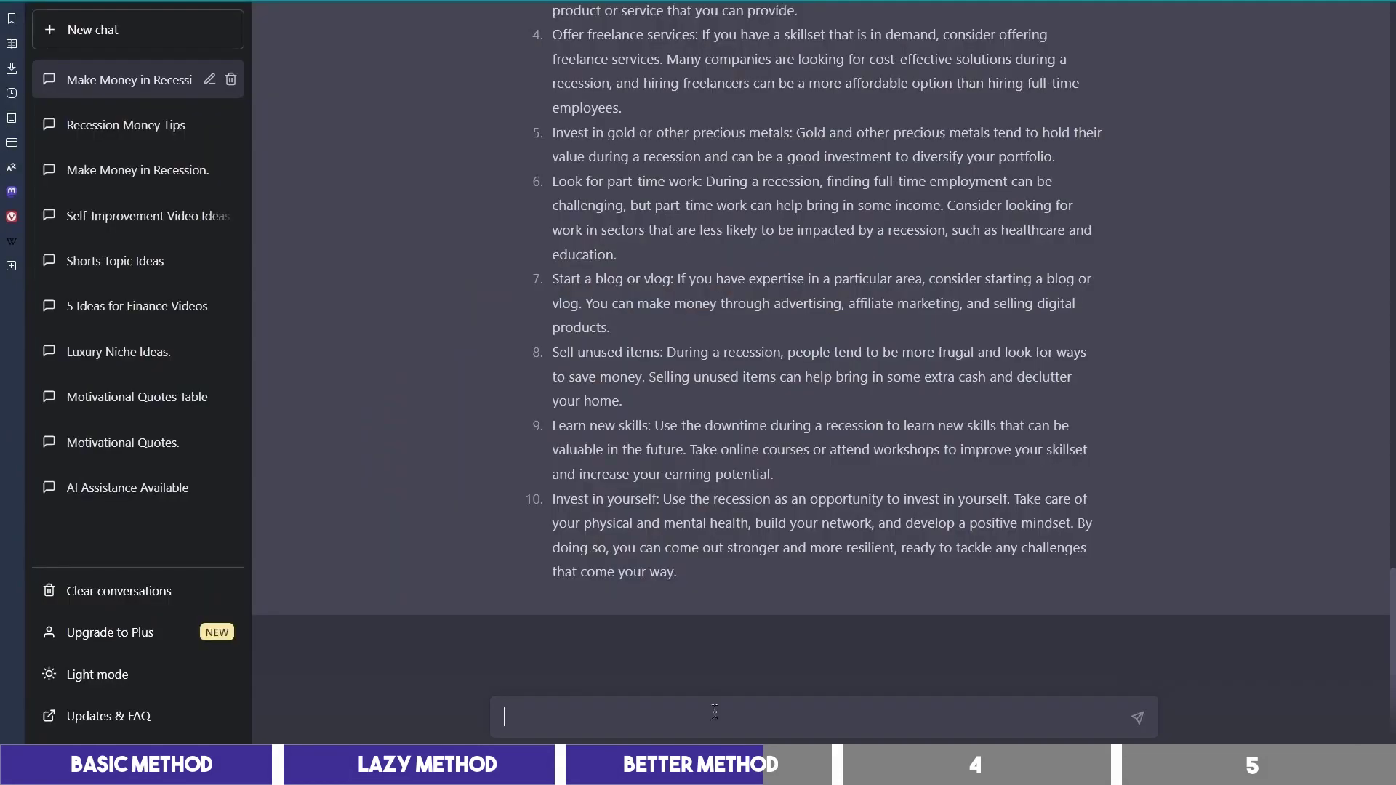
text(Now write a section on this subtopic: "Insert the topic" - write an intro on this, start with a hook, a fact or a brief explanation. - tell the viewers how much money they can make doing this - state the benefits on why it is good to do this in a recession - add how this can make you richer after the recession - don't add conclusion or summary)
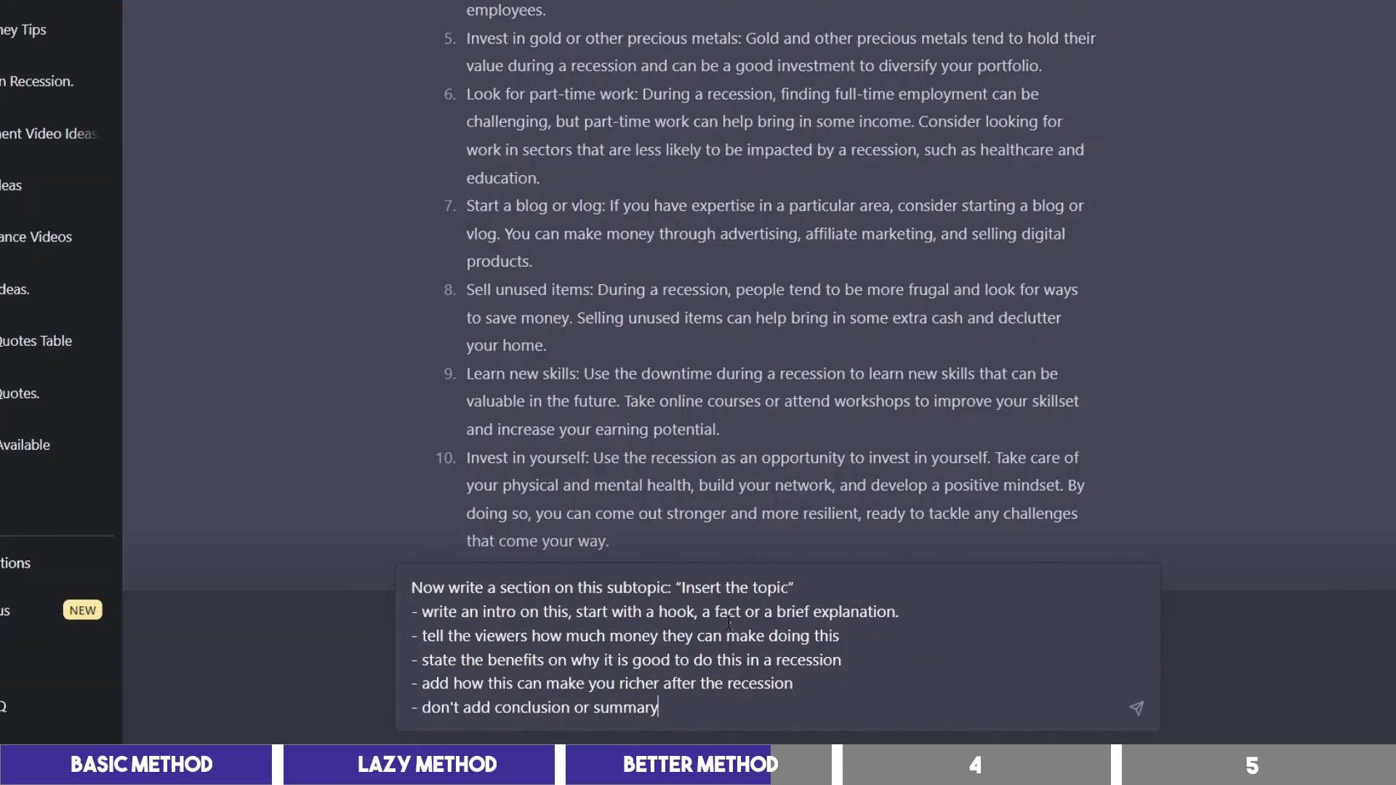
scroll(727, 422, up, 5)
drag(468, 148, 604, 149)
key(ctrl+c)
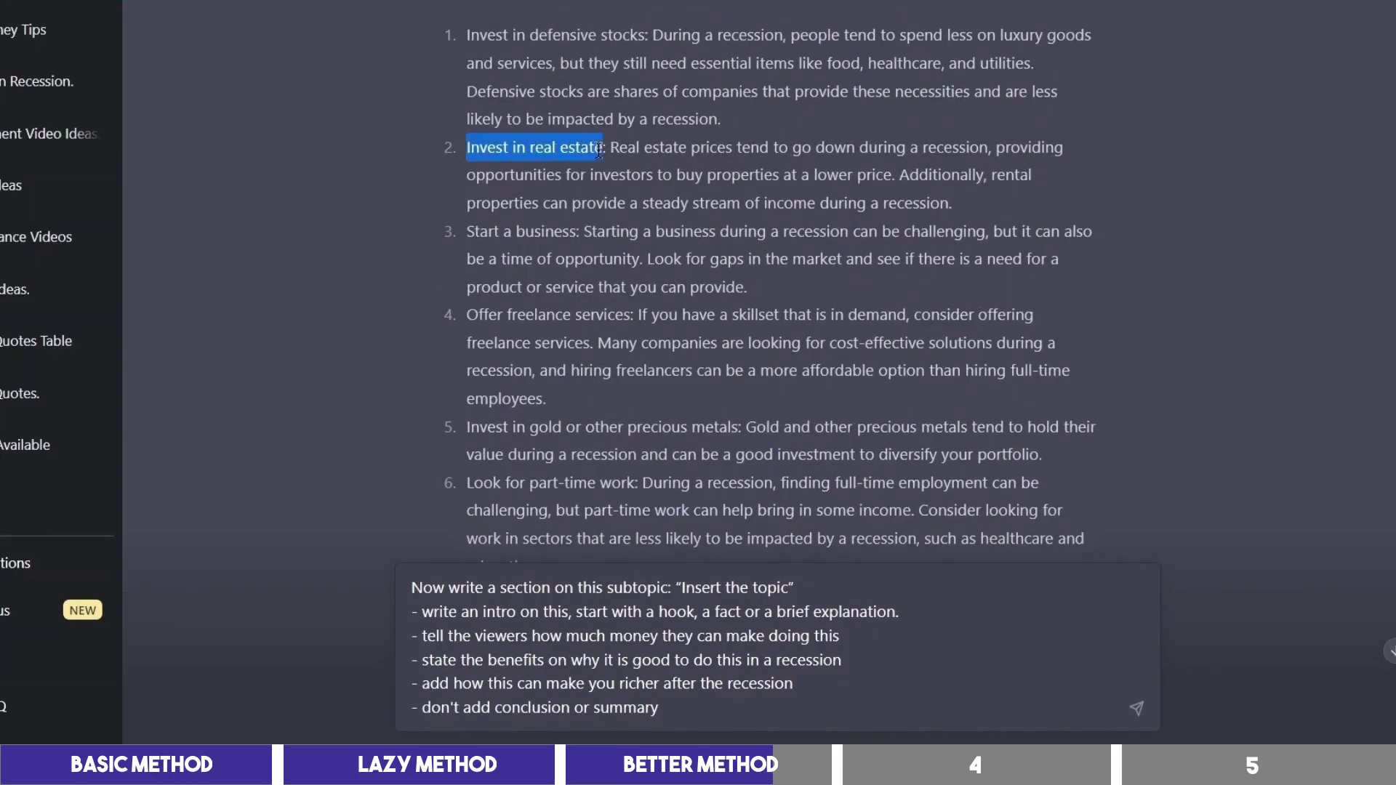
drag(788, 587, 689, 591)
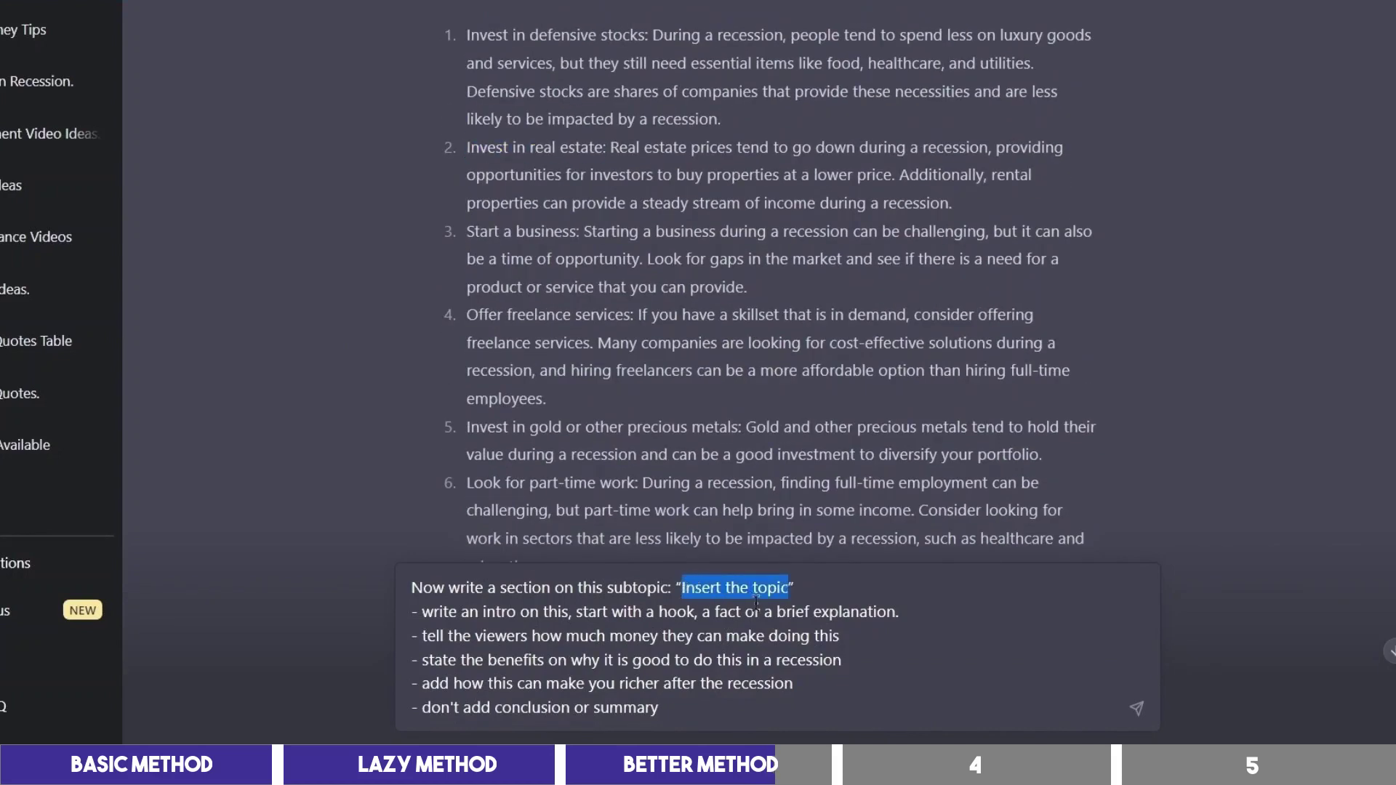
key(ctrl+v)
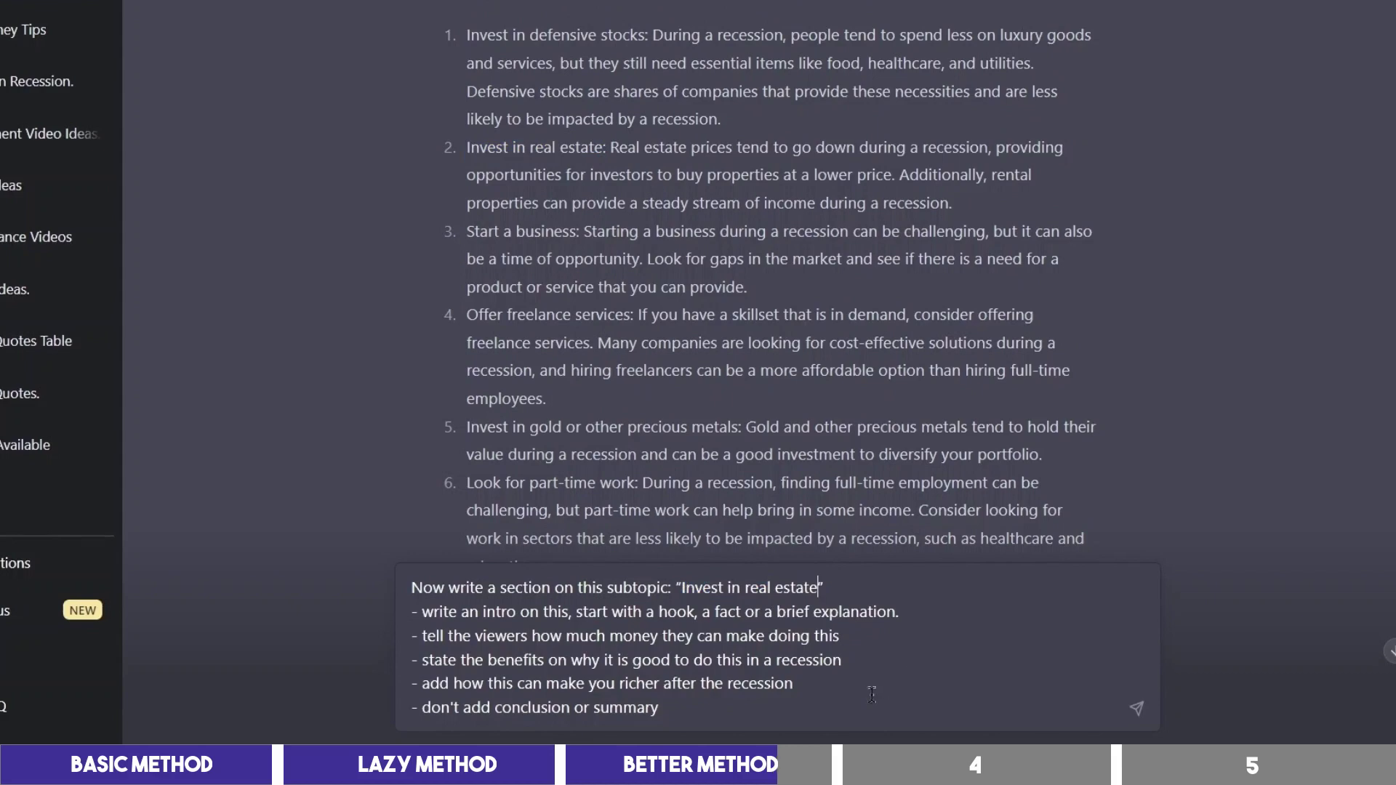
key(Return)
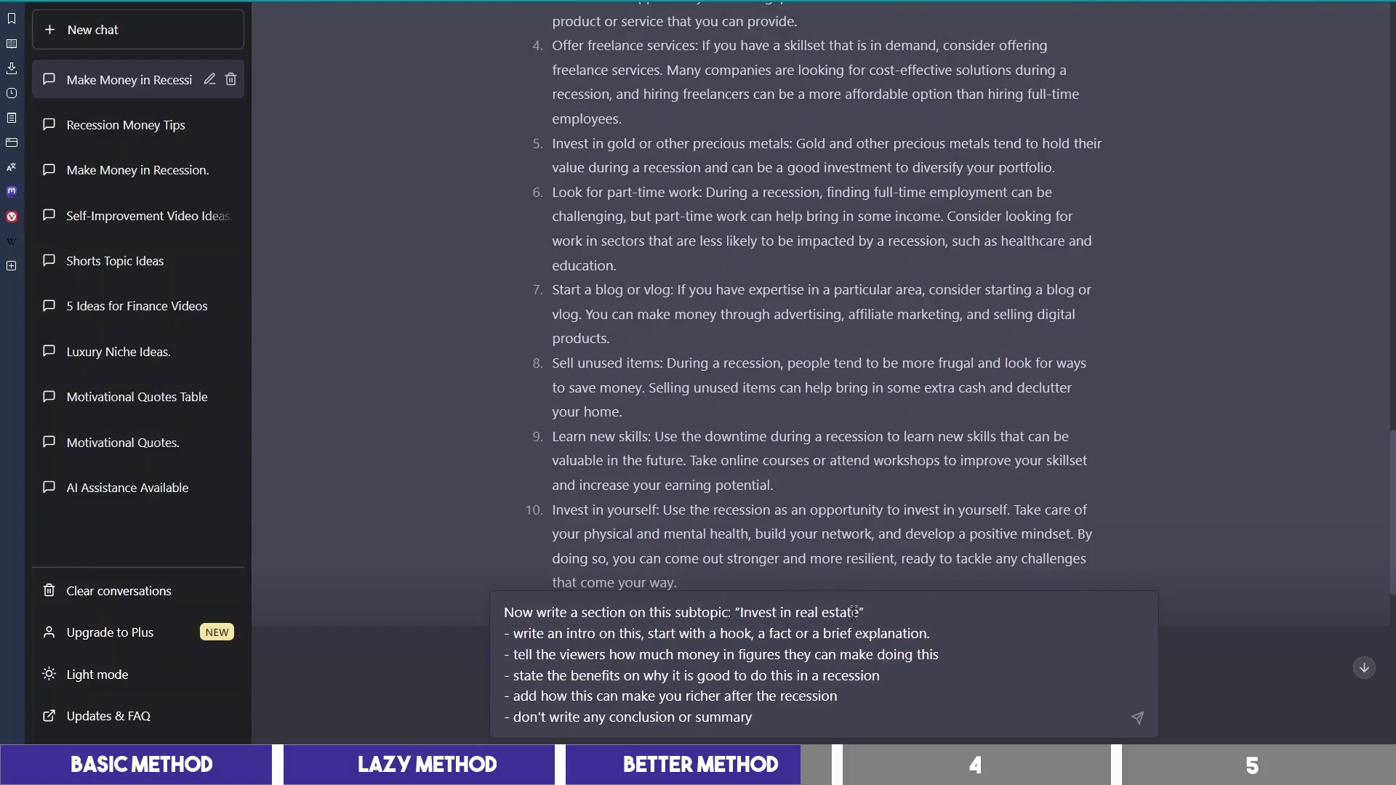
drag(855, 613, 740, 611)
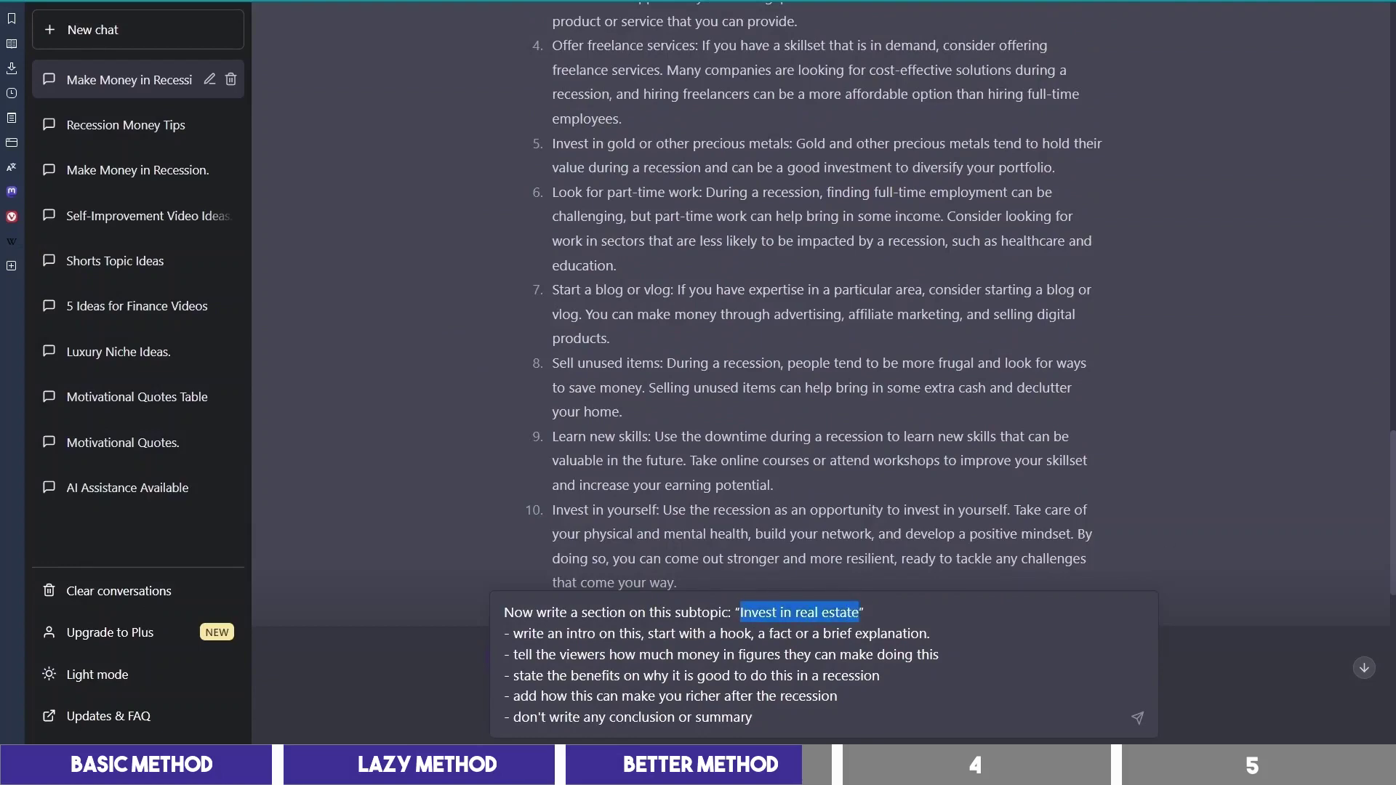
key(Return)
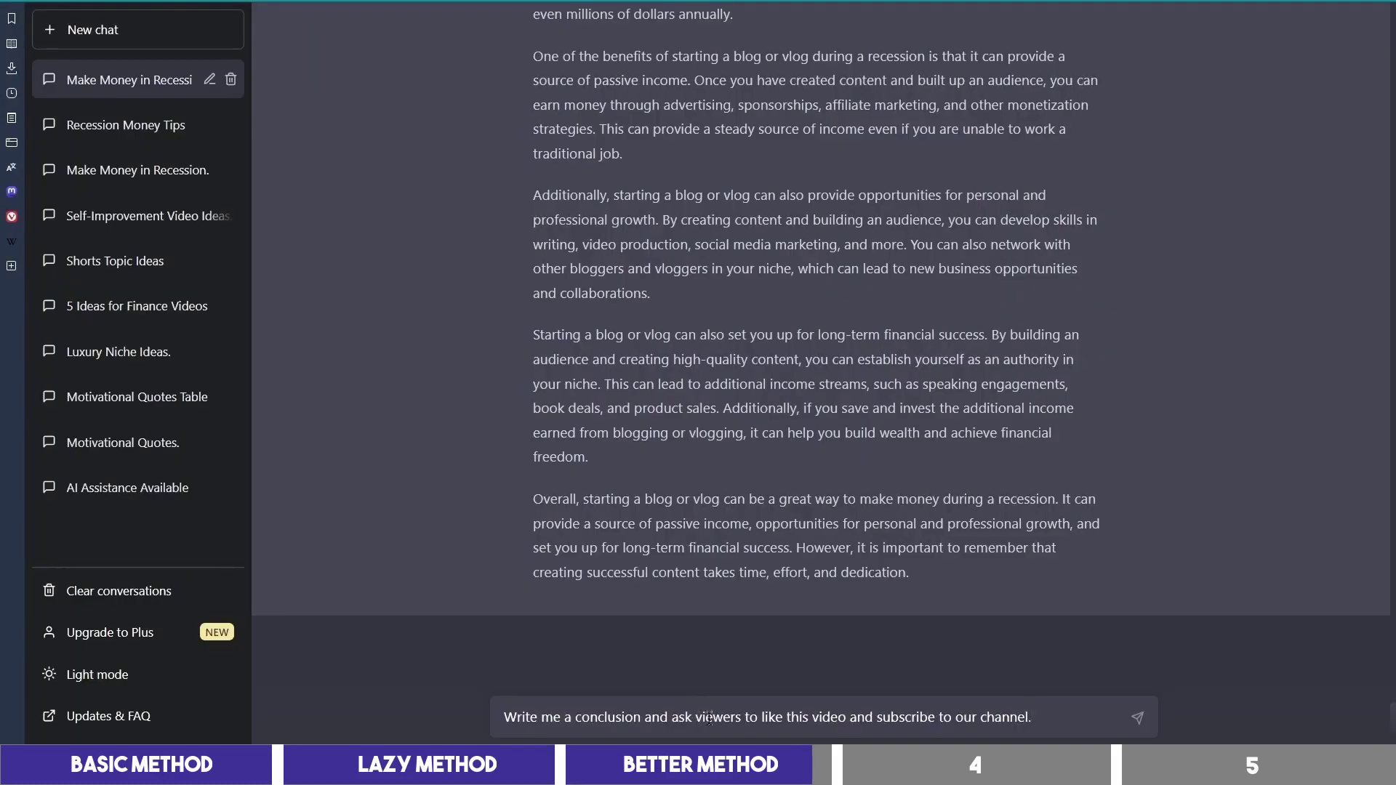
Send the conclusion prompt and the headlines prompt with the video topic, then select headline 1.
key(Return)
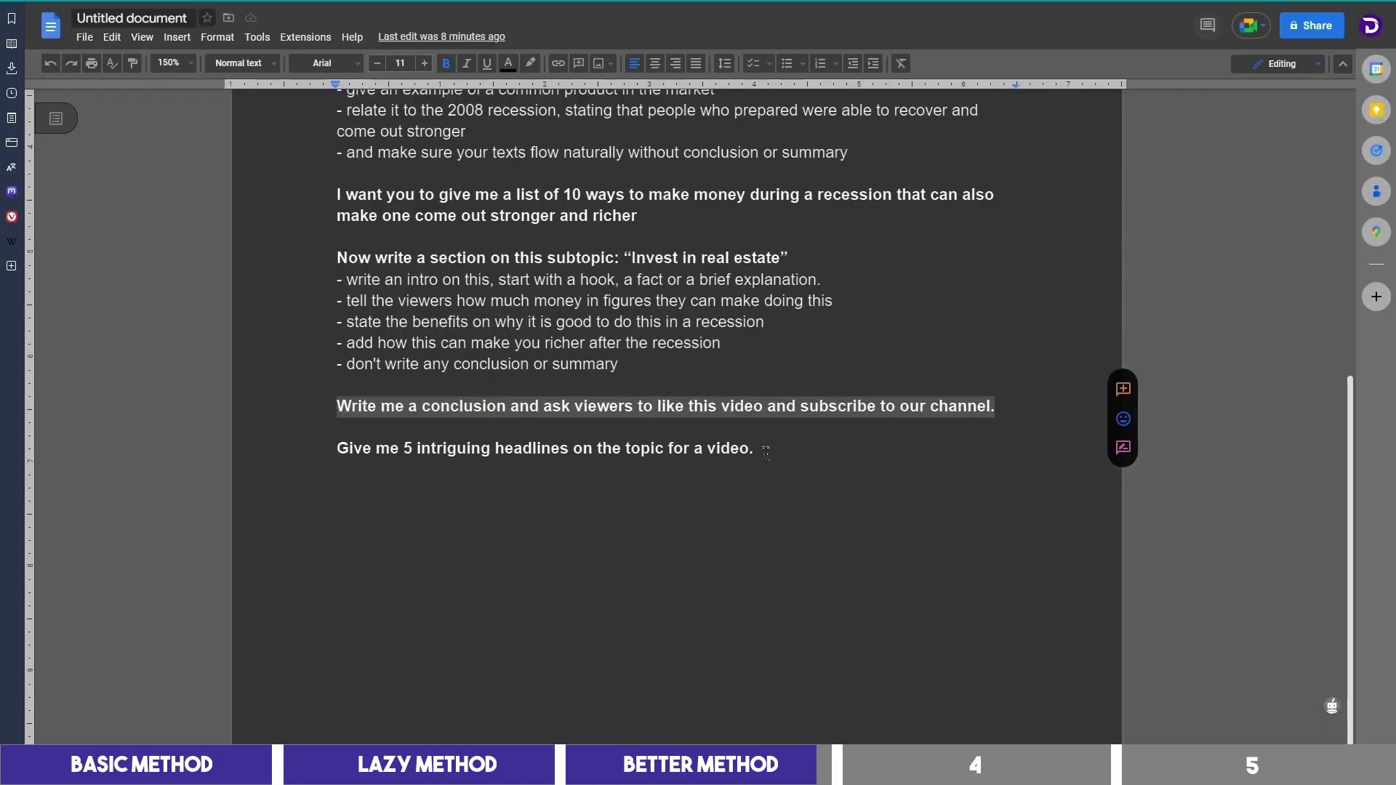
drag(766, 452, 337, 450)
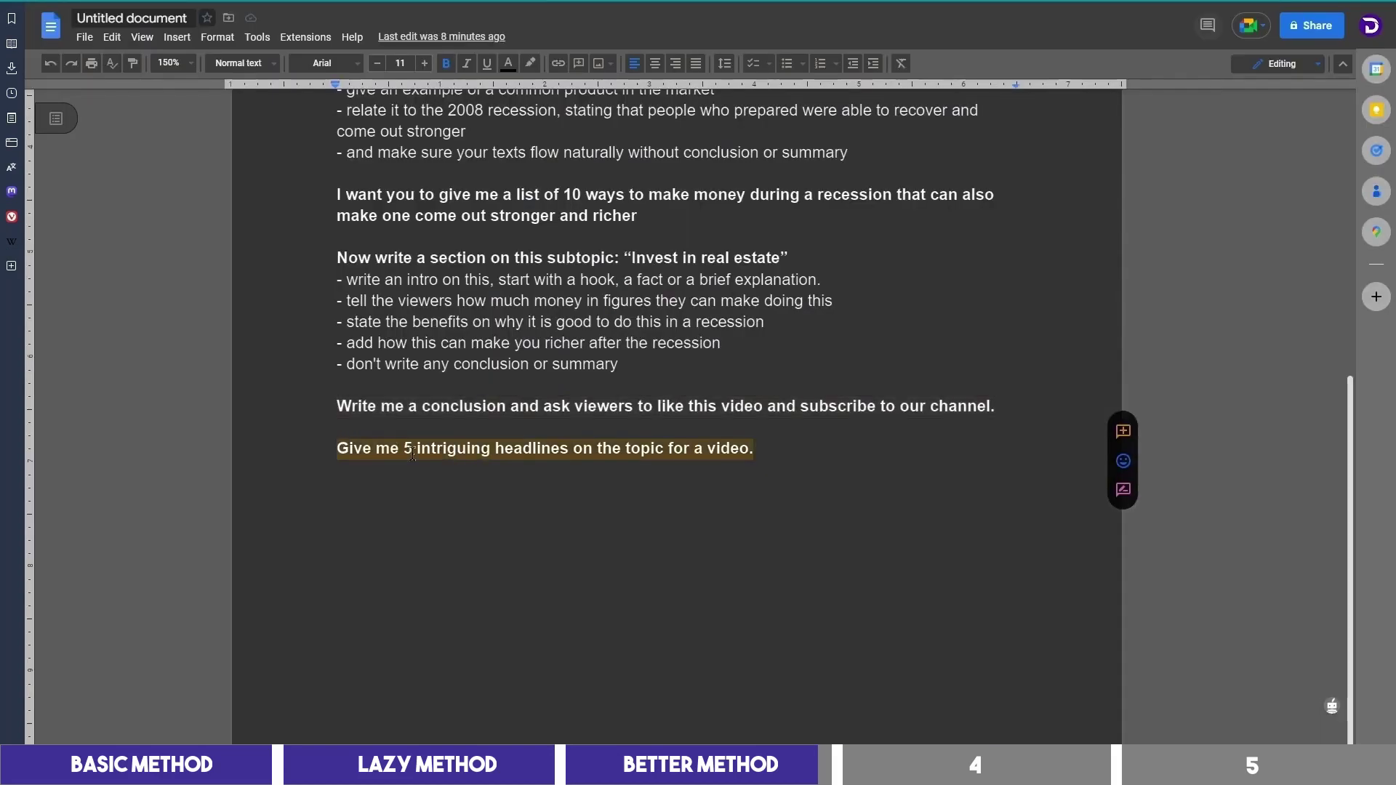
key(Return)
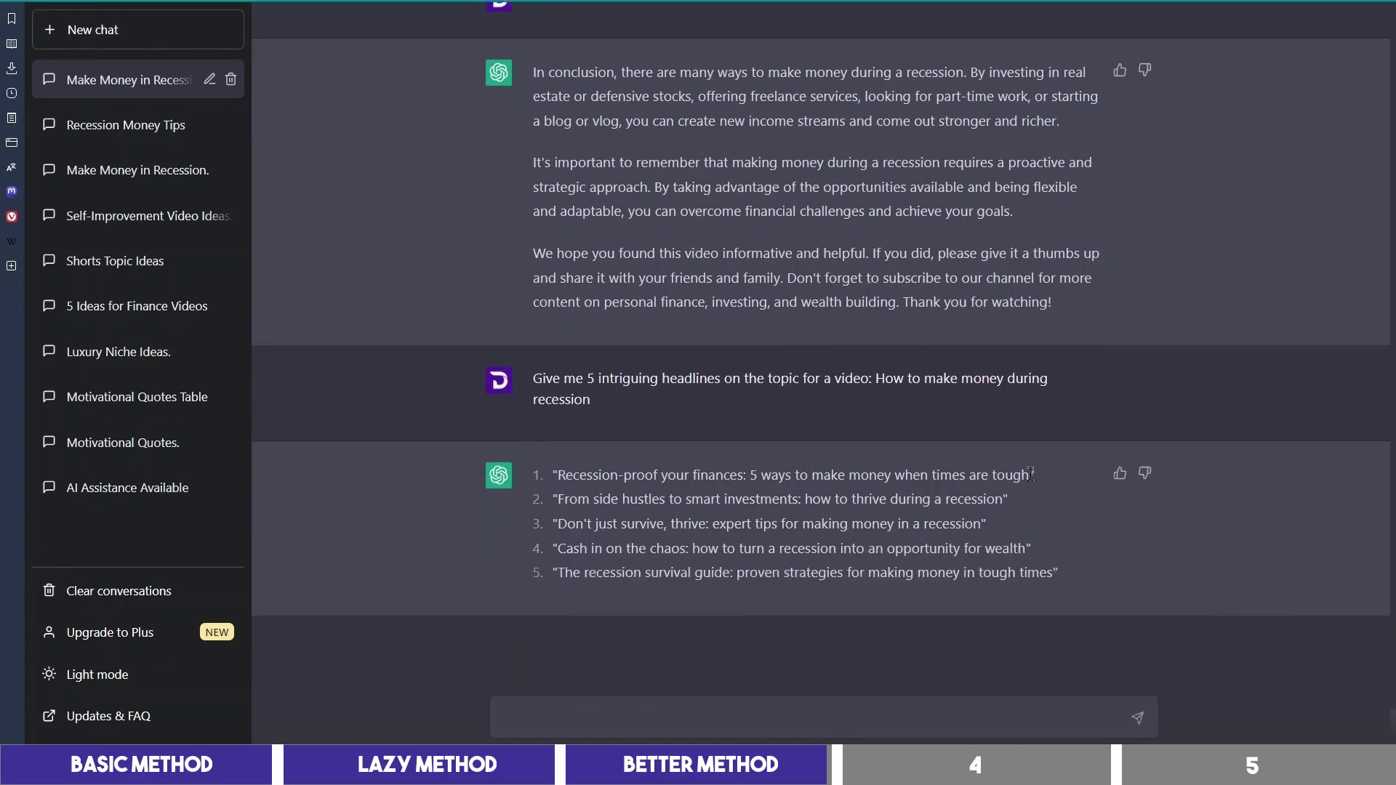
drag(1039, 476, 556, 480)
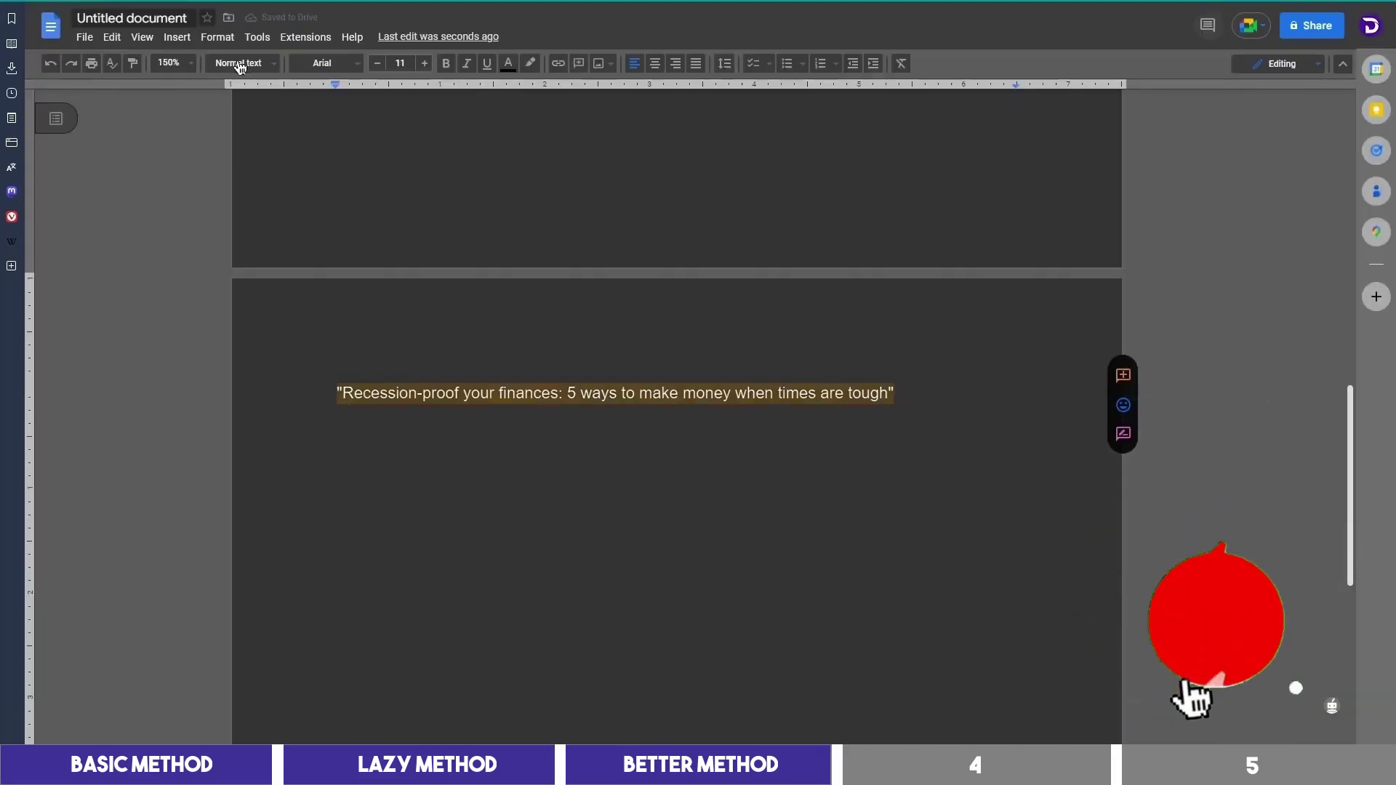
Style the headline as Heading 1, add the intro and recession section text, and select the opening sentence.
click(240, 64)
click(294, 263)
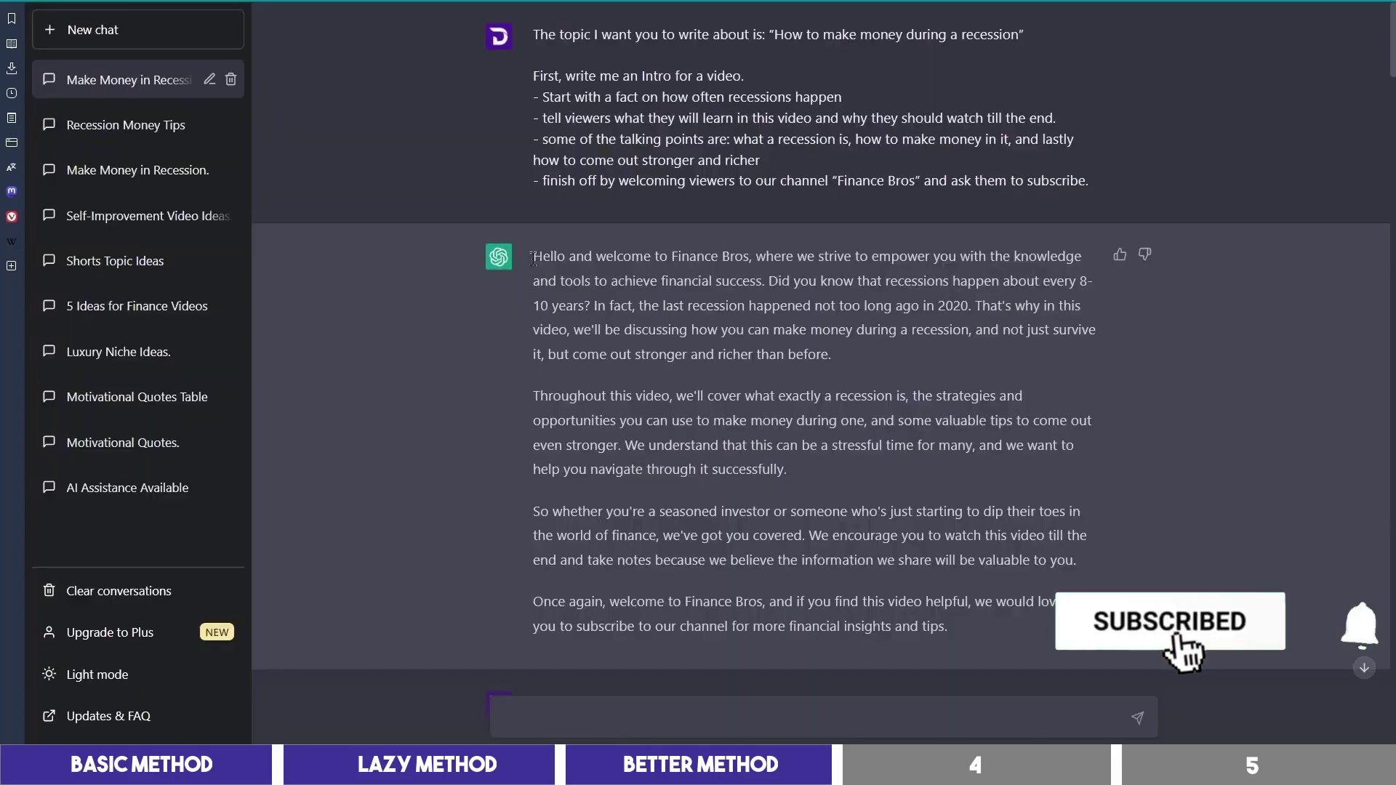
drag(533, 302, 949, 456)
scroll(959, 450, down, 5)
drag(532, 401, 701, 412)
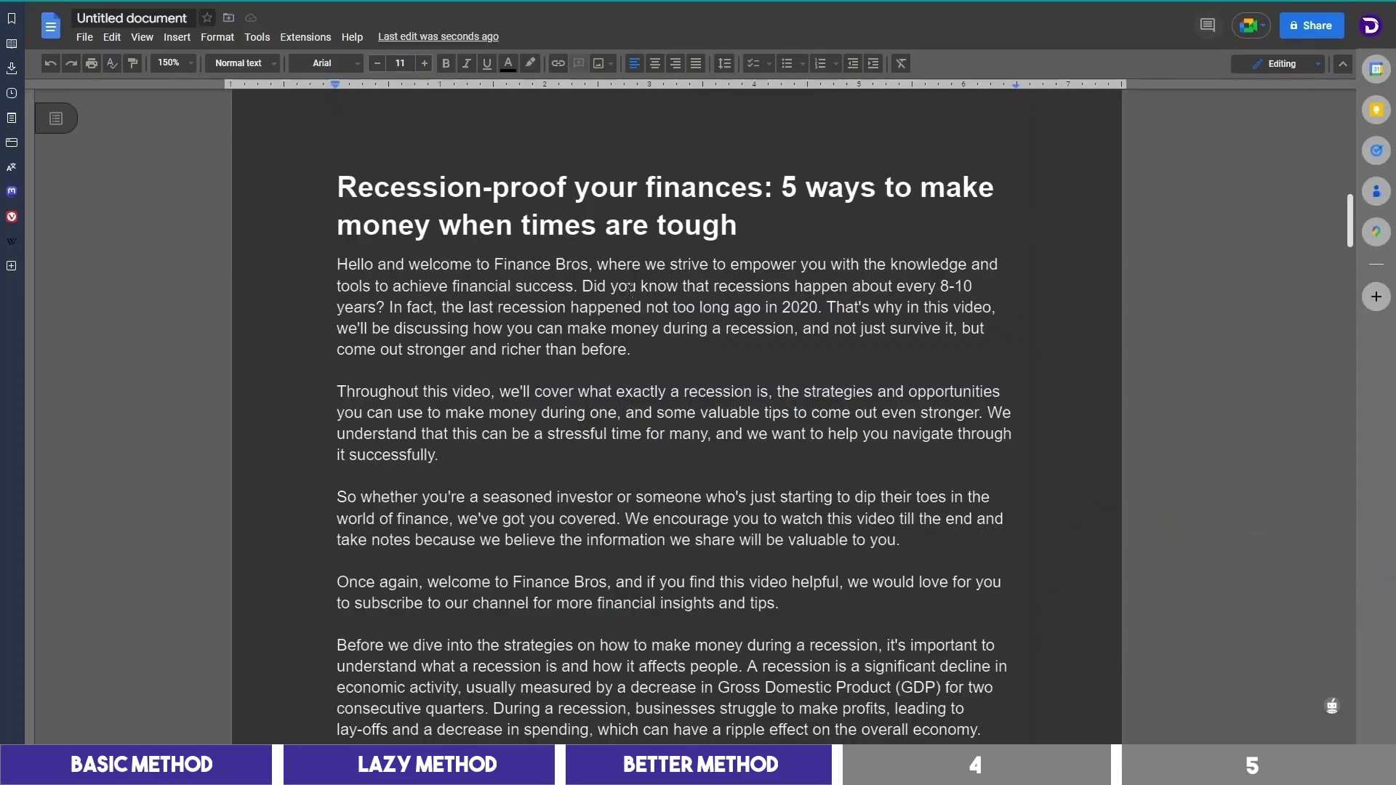
click(579, 286)
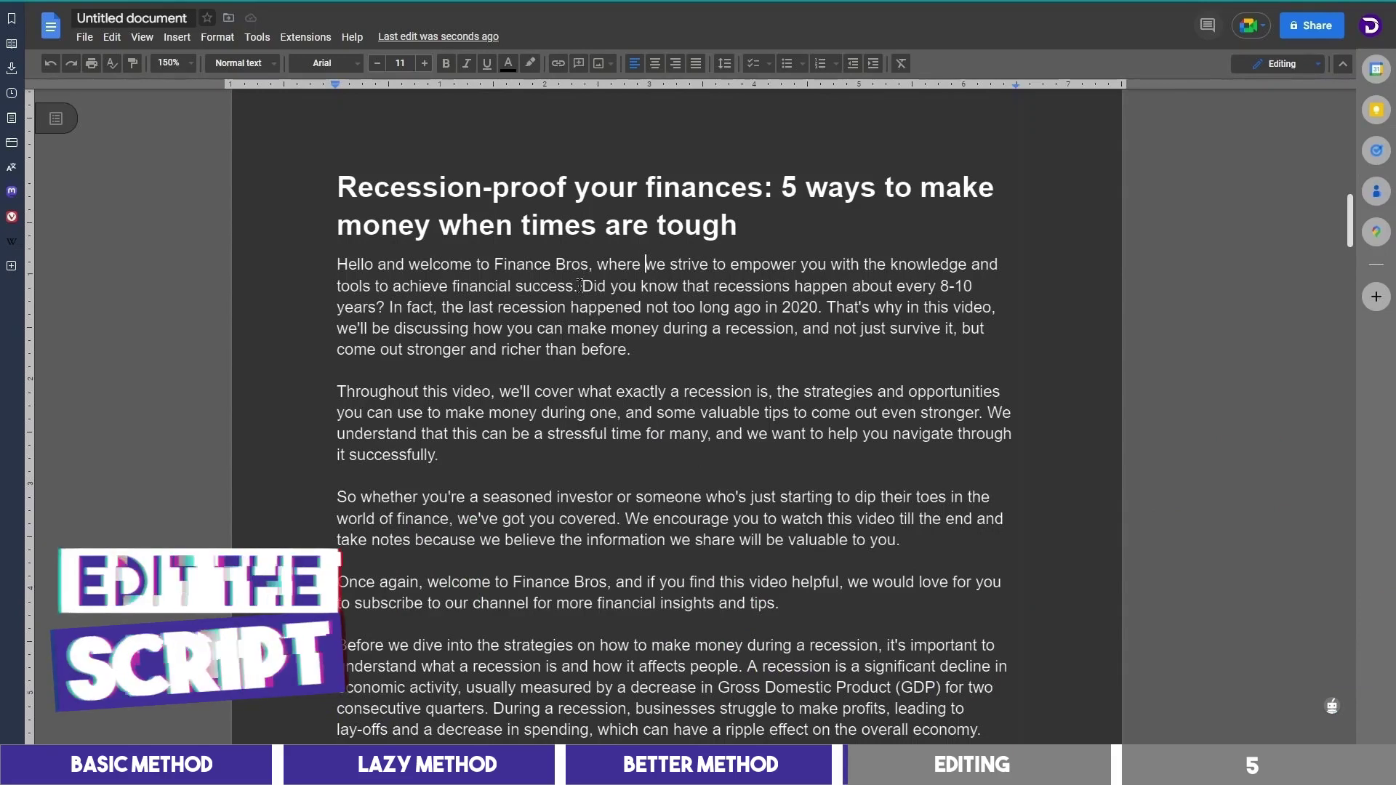
drag(580, 286, 339, 264)
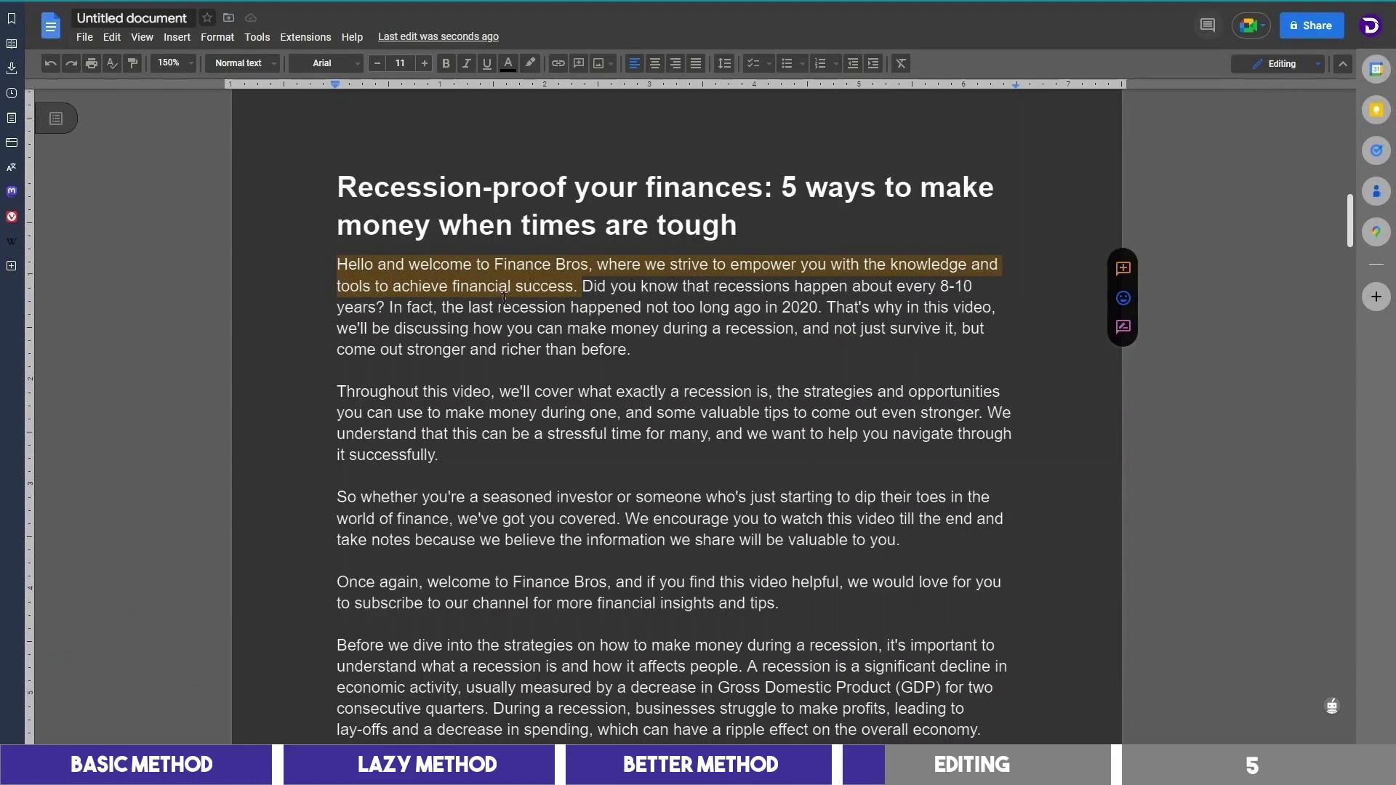
Delete the opening Hello and welcome sentence, undoing a trial 'during the pandemic' insertion.
key(BackSpace)
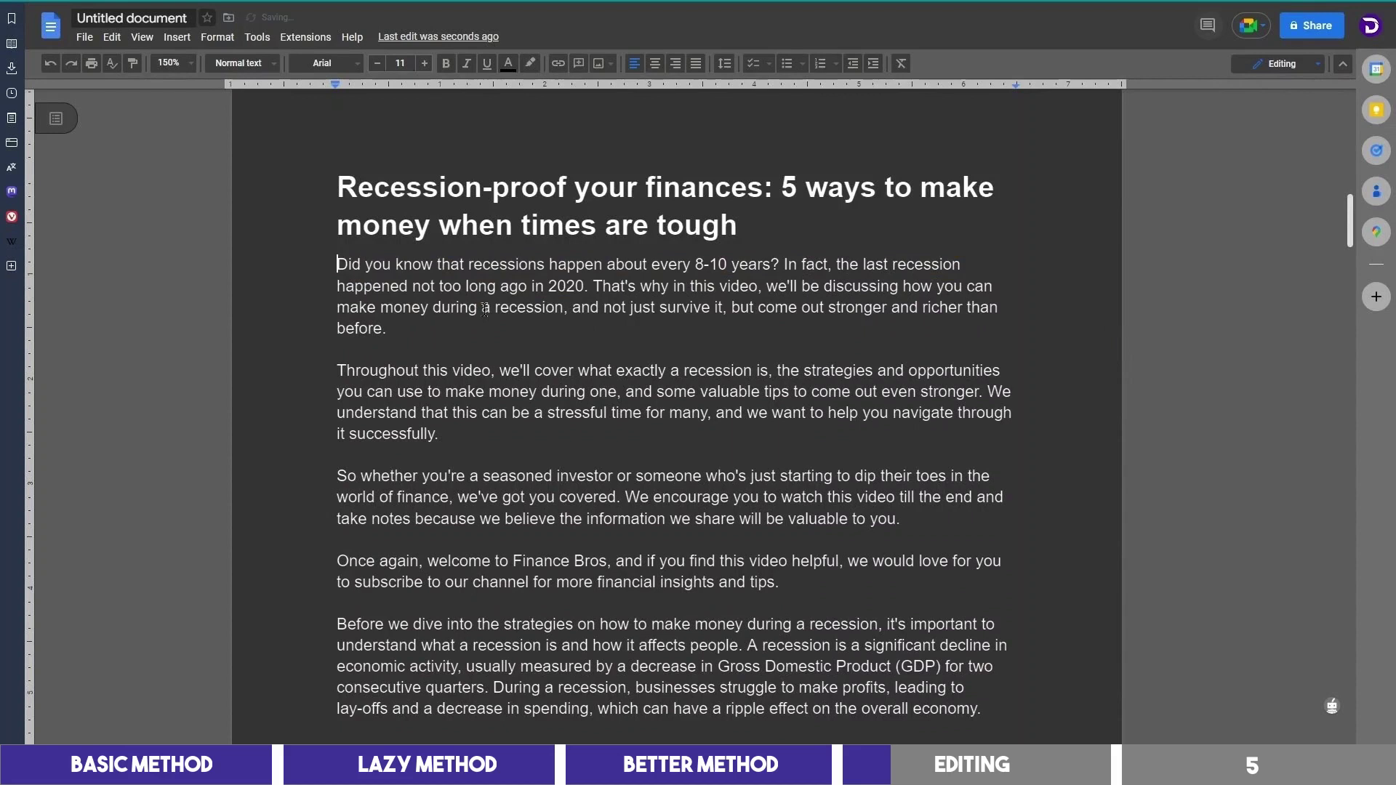
drag(779, 263, 340, 271)
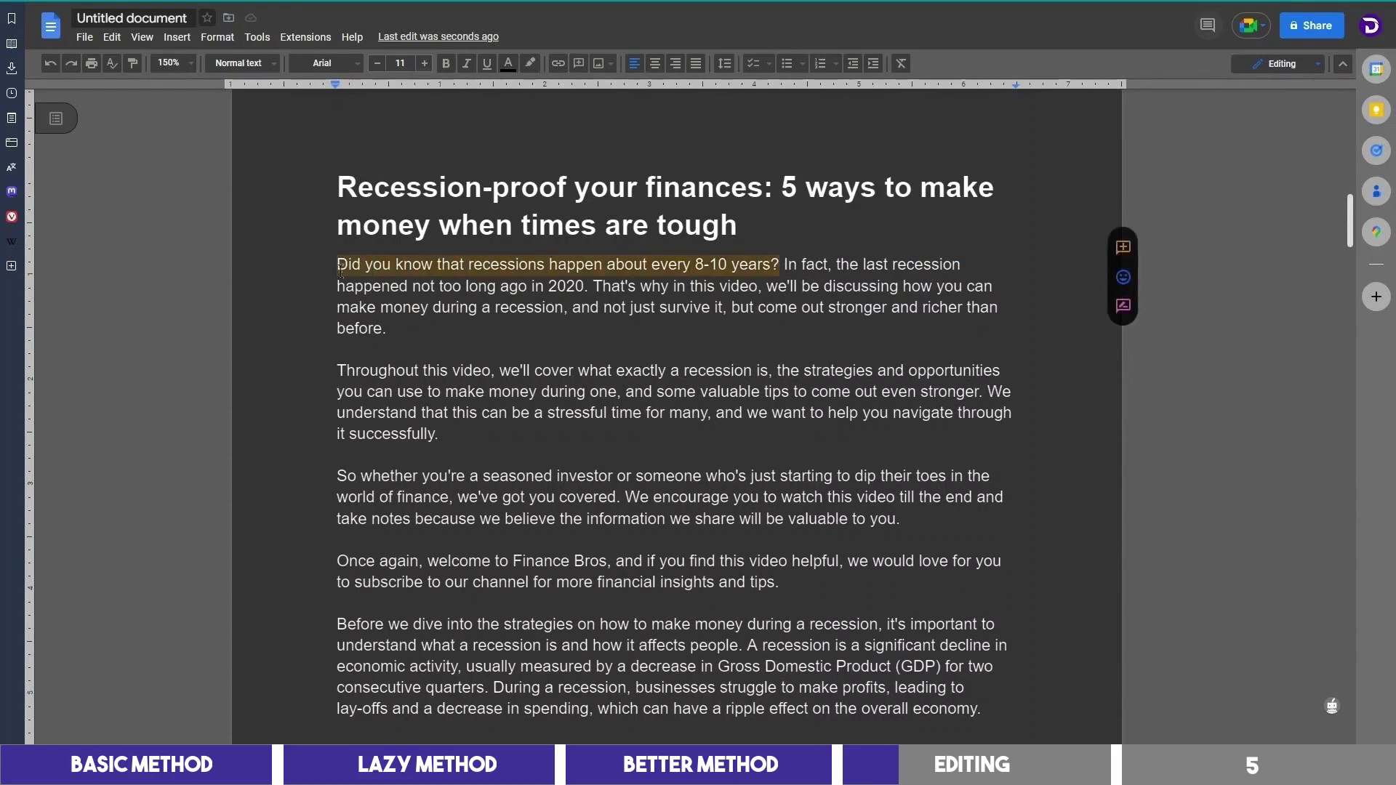
click(655, 273)
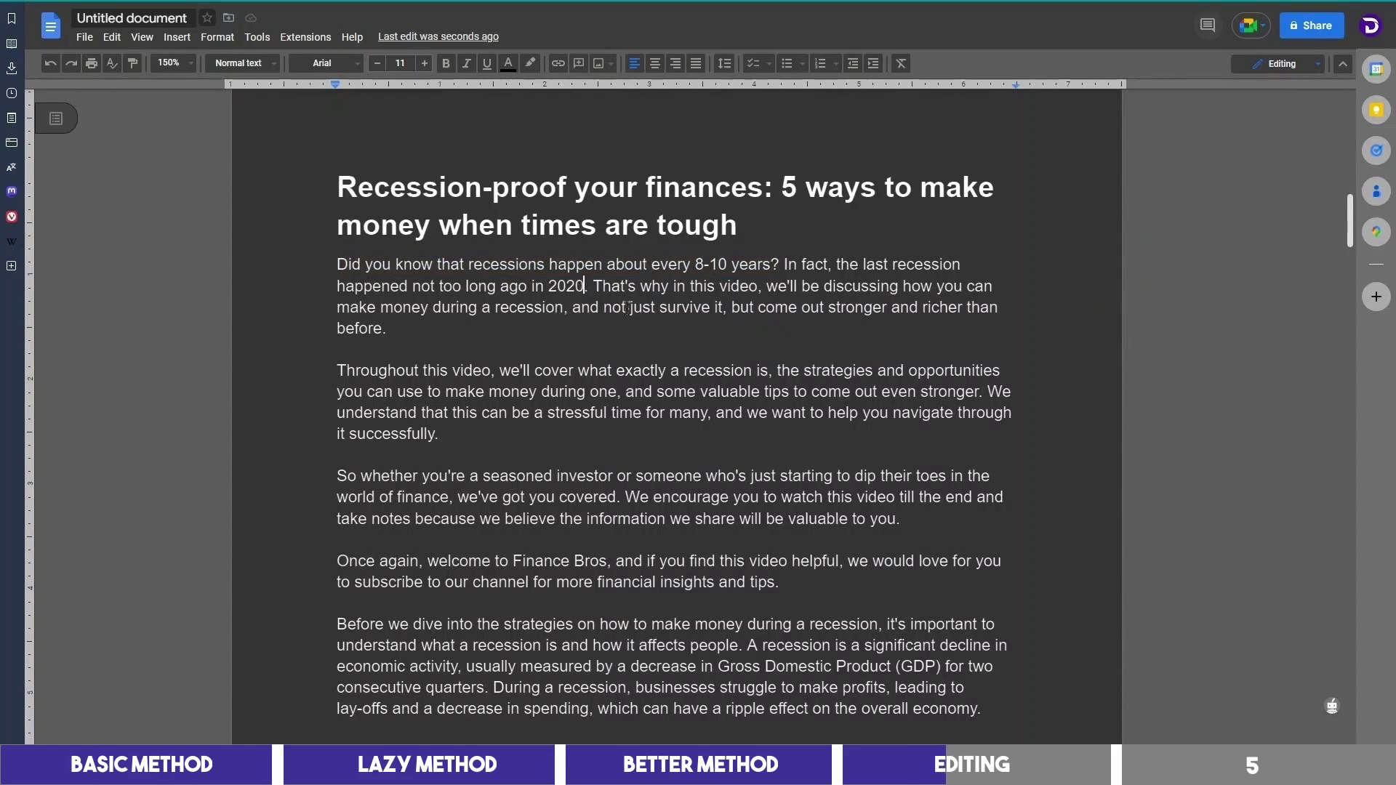
text(during the pandemic)
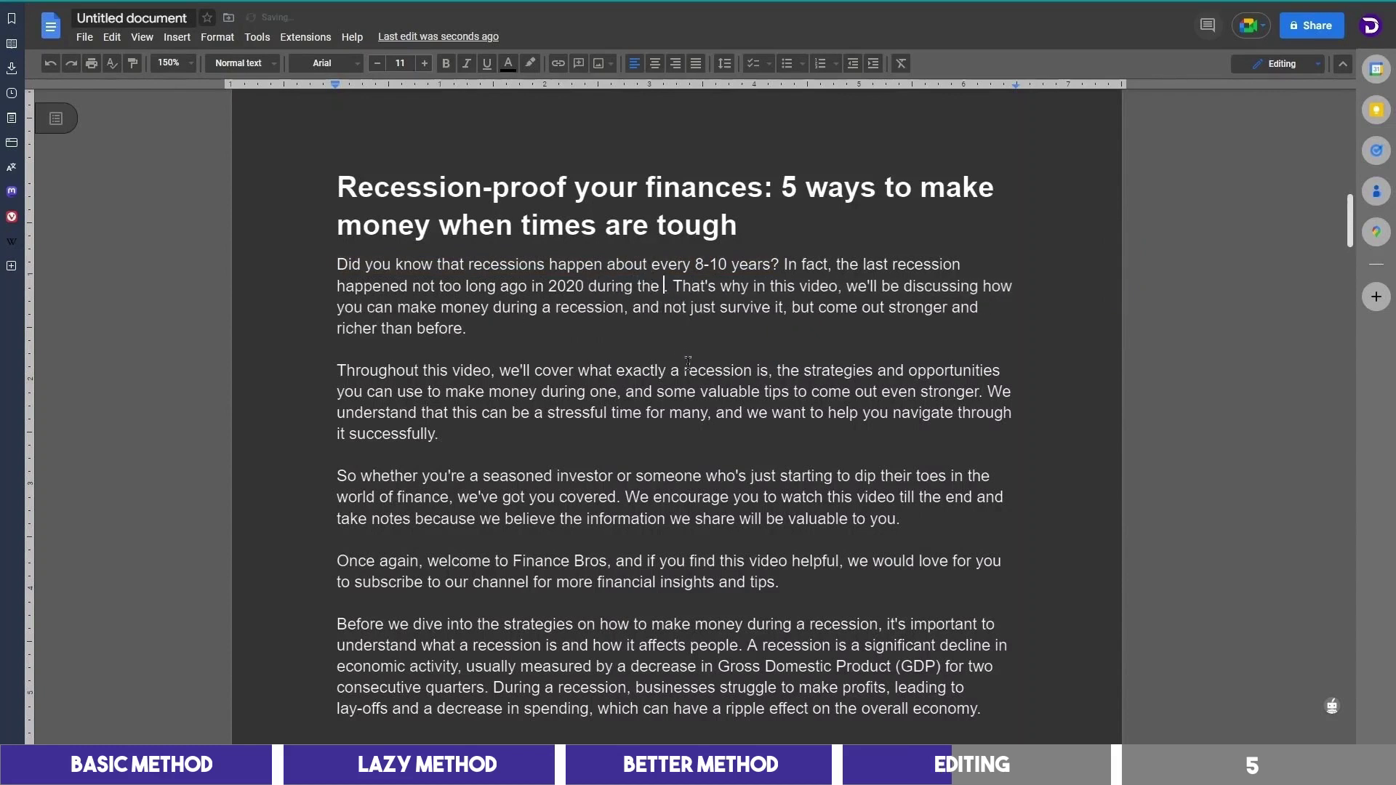
key(ctrl+z)
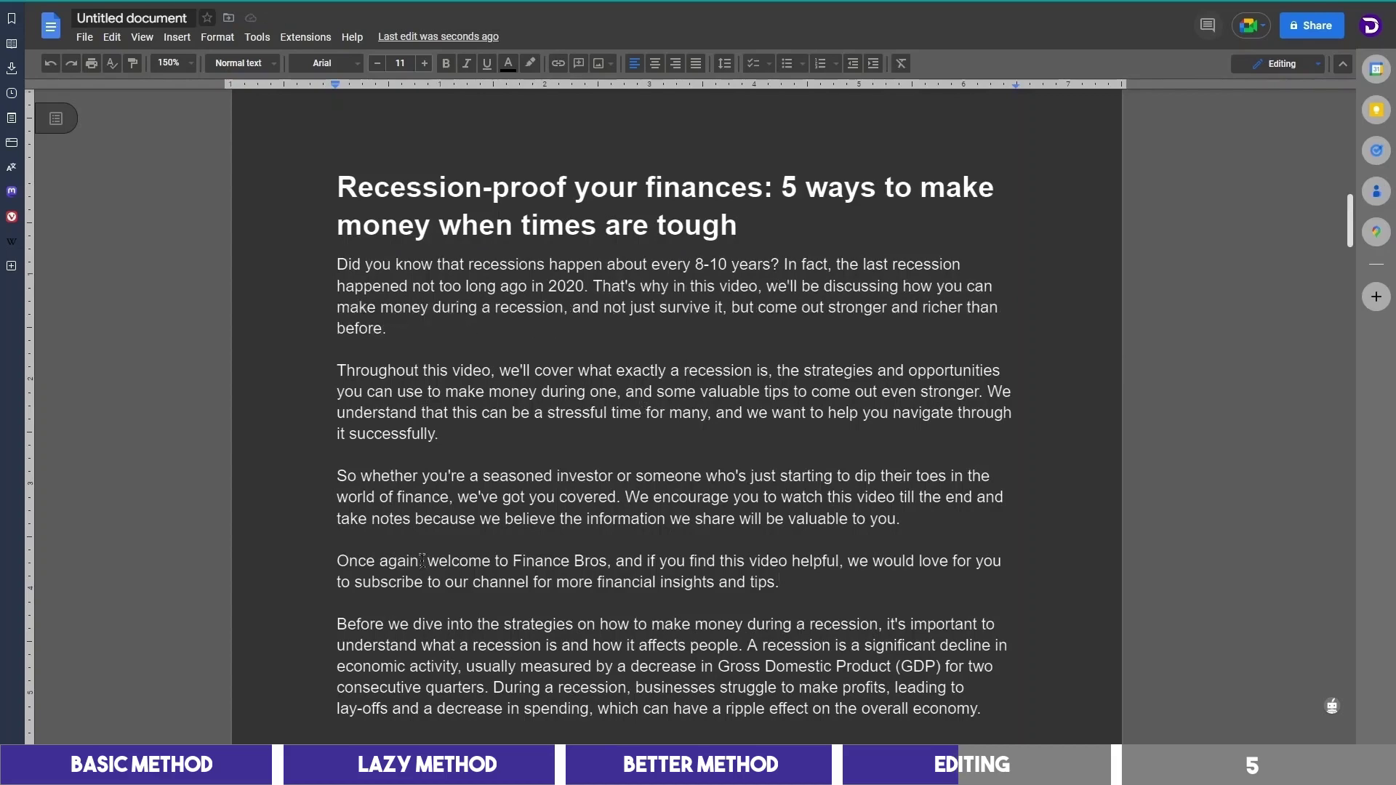
Rewrite the welcome line as 'Welcome to Finance Bros, where we strive to empower you…' ending 'So let's get started.'.
drag(439, 560, 333, 561)
text(W)
click(528, 561)
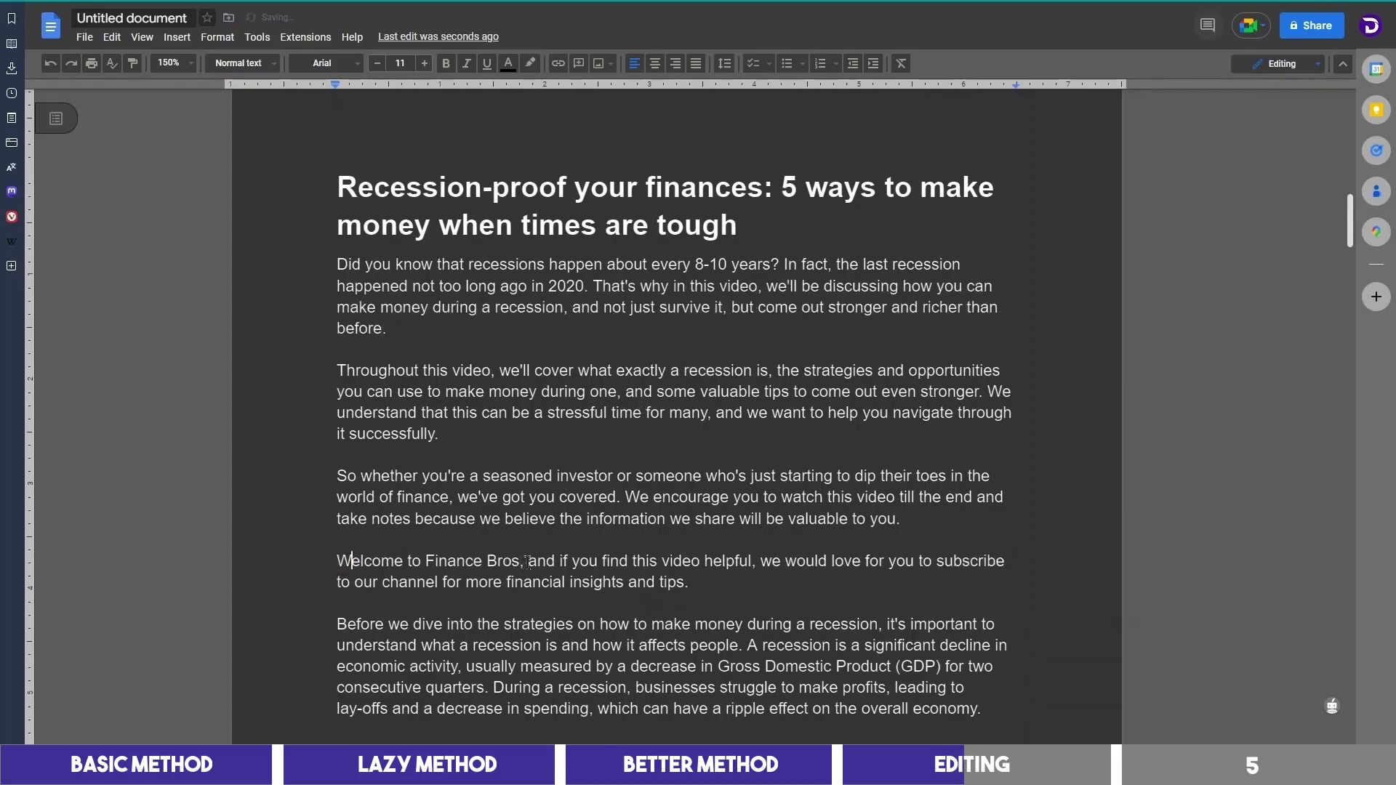
text(where we strive to empower you with the knowledge and tools to achieve financial success. If you find this video helpful, we would love for you to like this video and)
scroll(565, 607, down, 3)
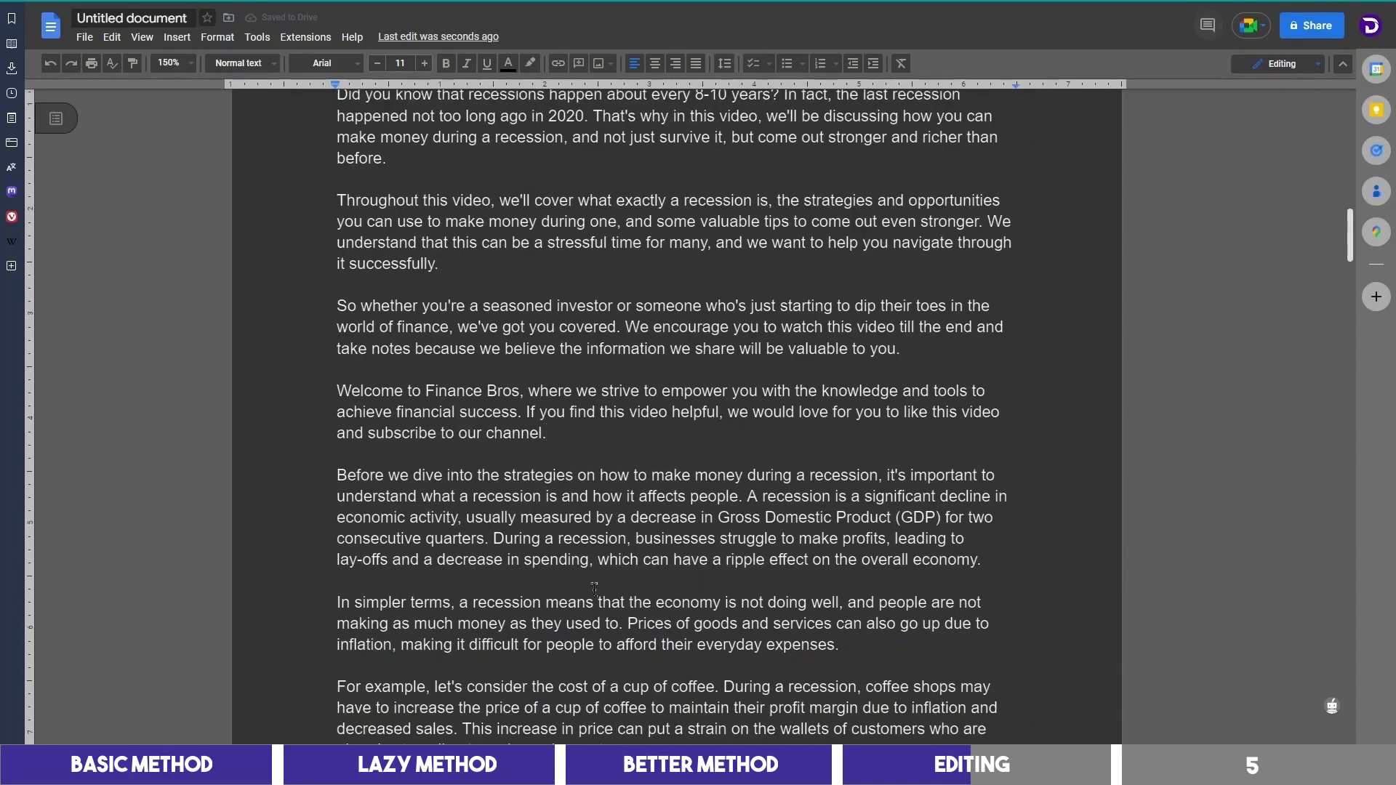
text(So let's get started.)
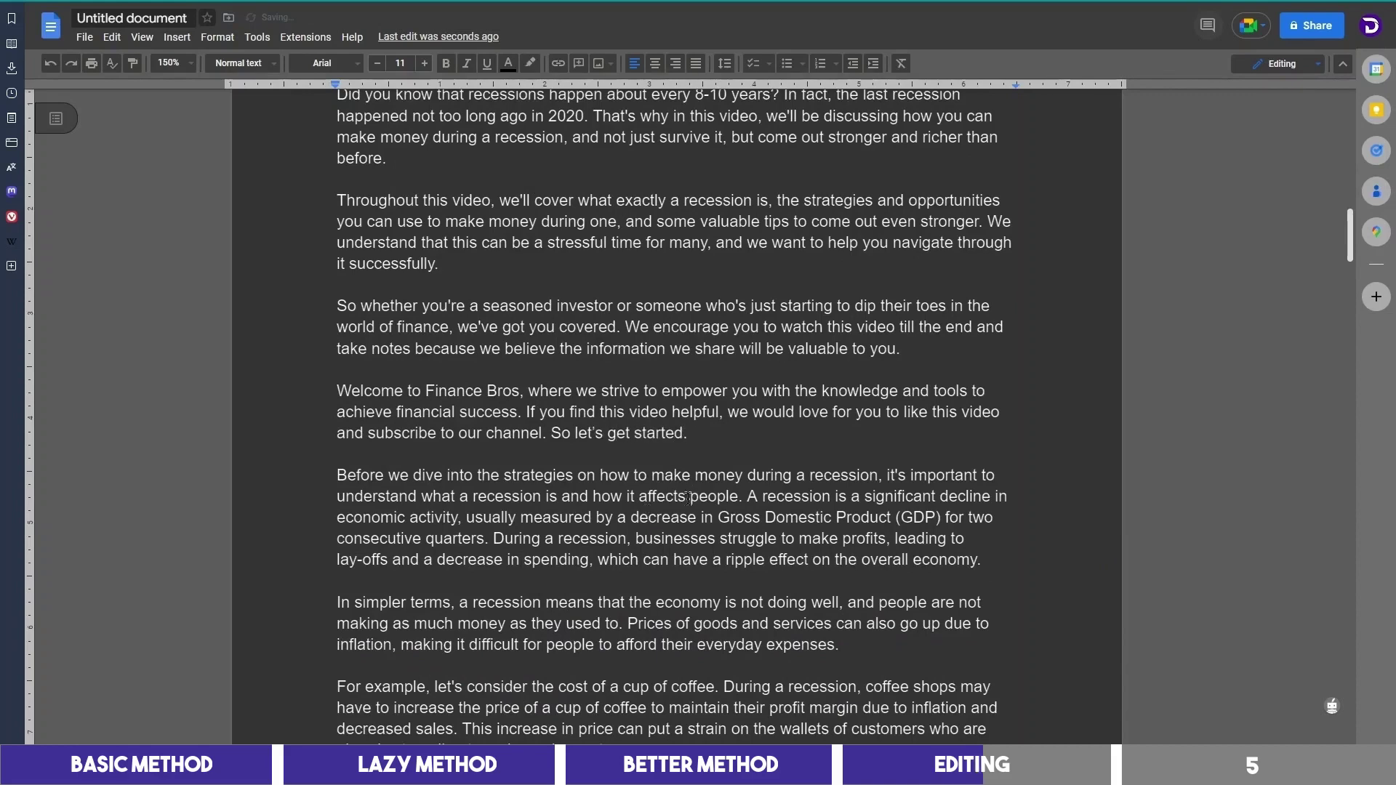
Add a bold, underlined 'What is a Recession?' subheading after the welcome paragraph.
scroll(655, 472, down, 3)
click(435, 288)
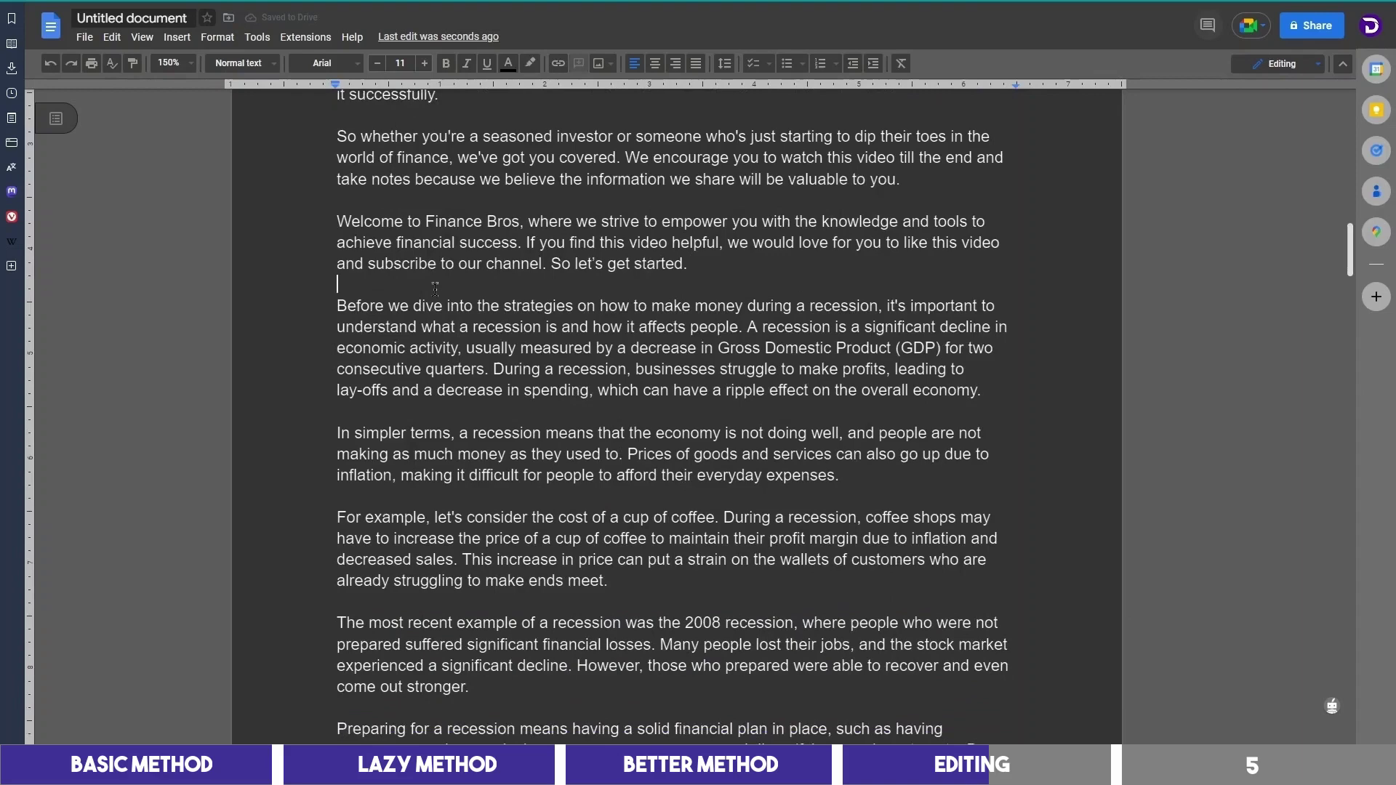
key(Return)
scroll(582, 331, down, 10)
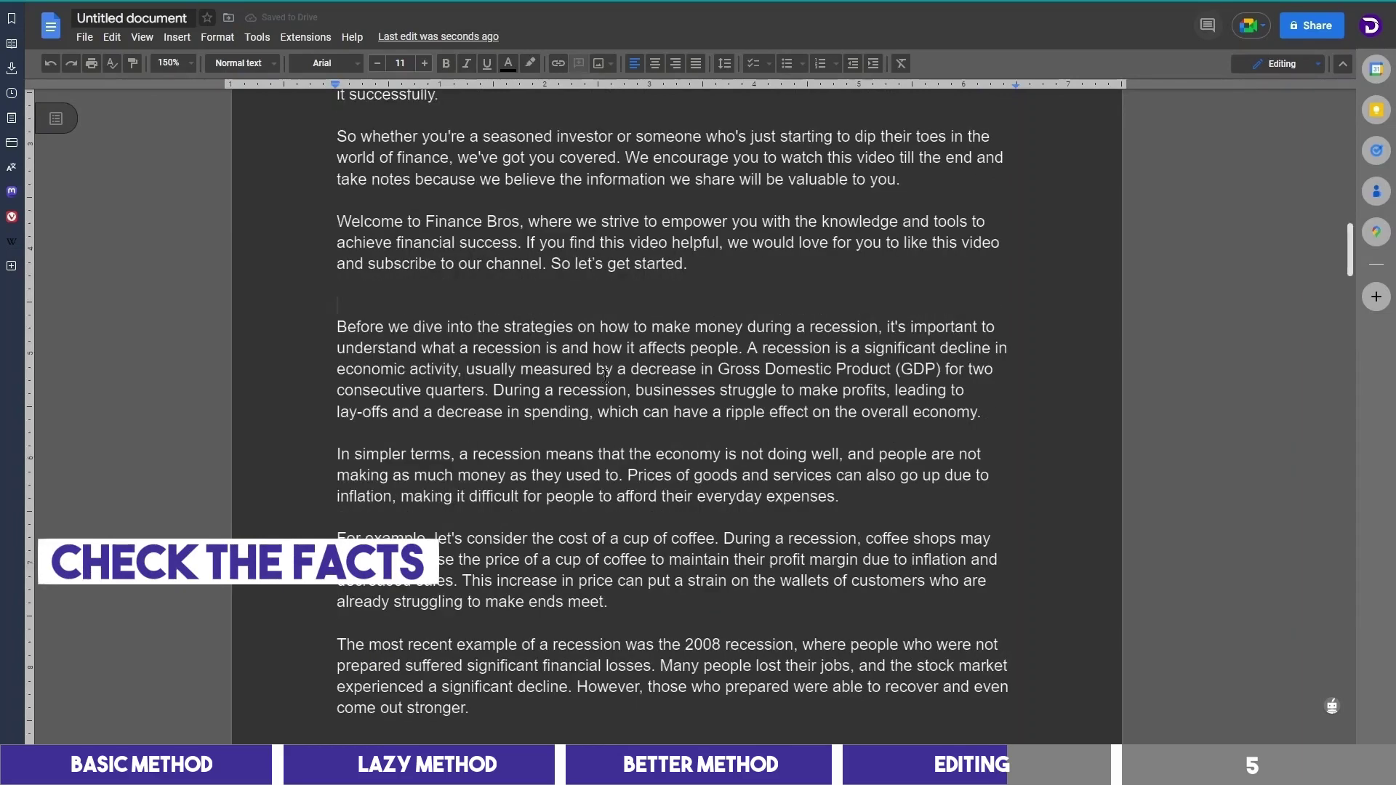
text(What is a Recession?)
key(Home)
key(shift+End)
key(ctrl+b)
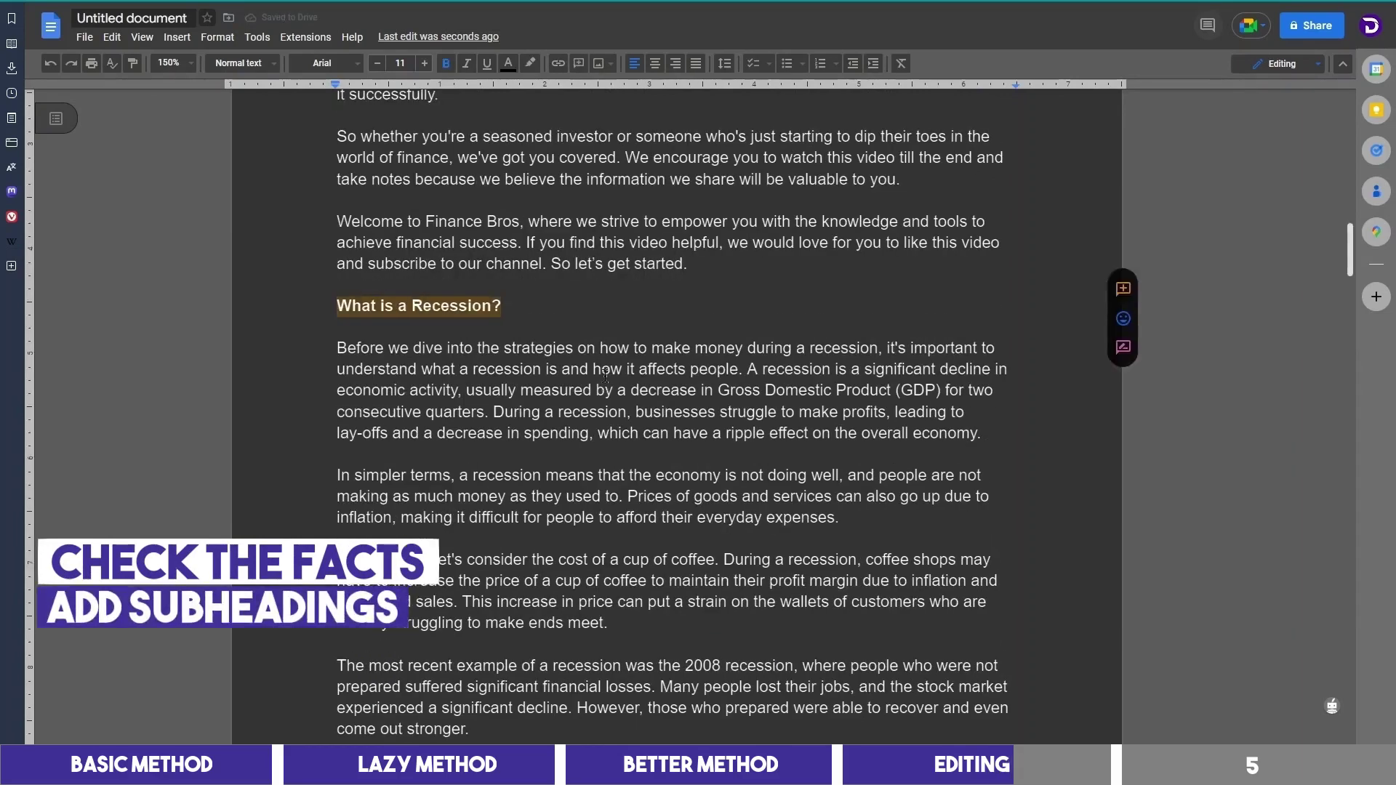
key(ctrl+u)
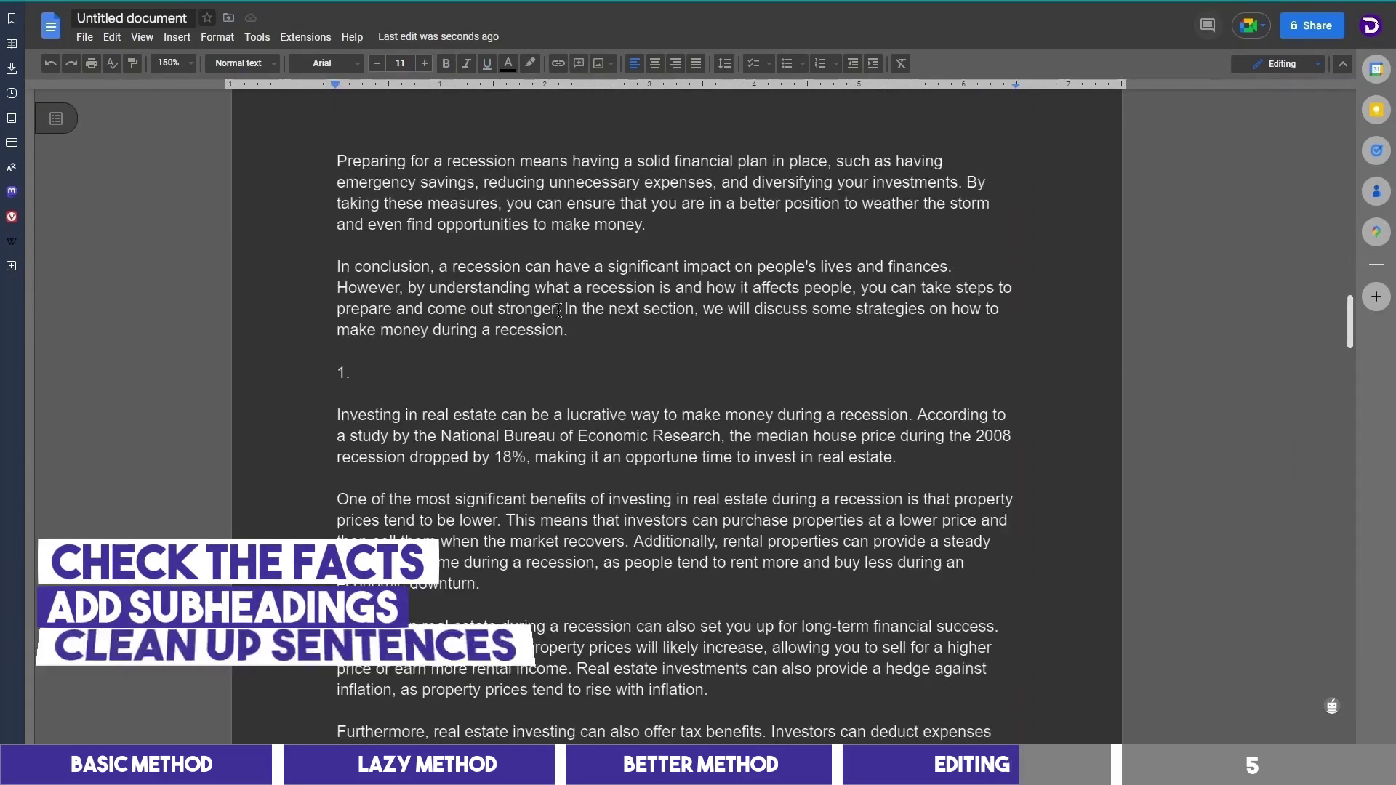
Replace the 'In conclusion' sentences with a 'Next, let's' transition and move 'Investing in real estate' to heading 1.
drag(563, 313, 340, 271)
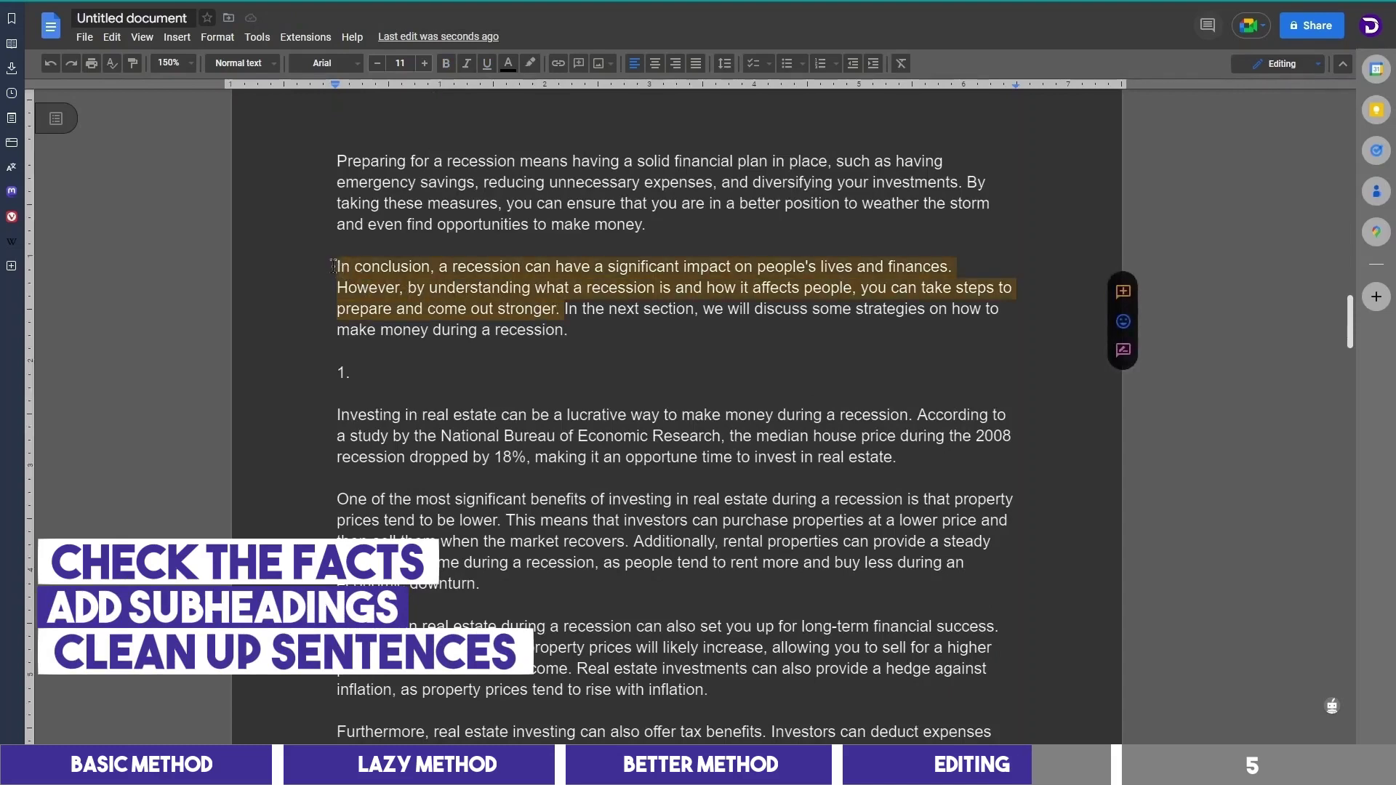
key(BackSpace)
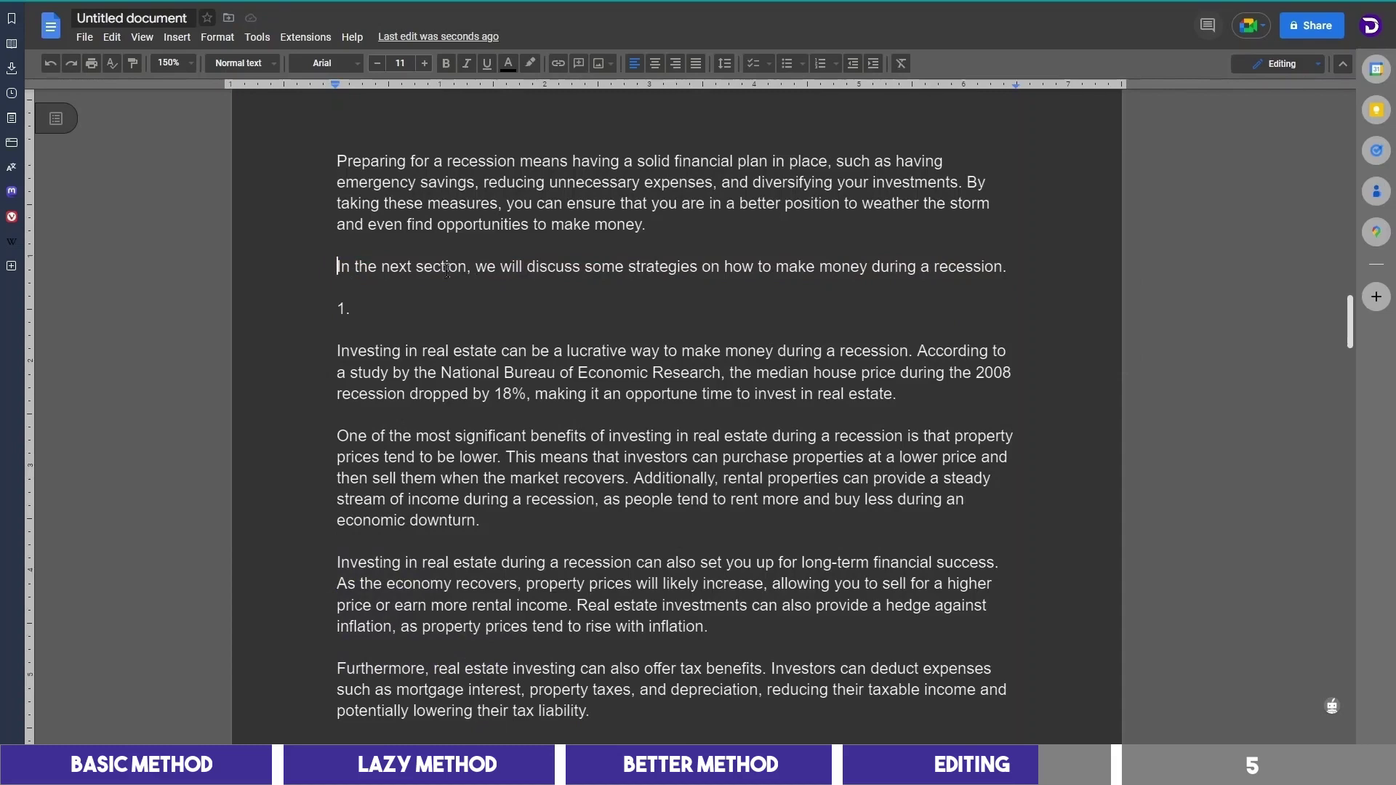
drag(337, 267, 525, 267)
text(Next, let's)
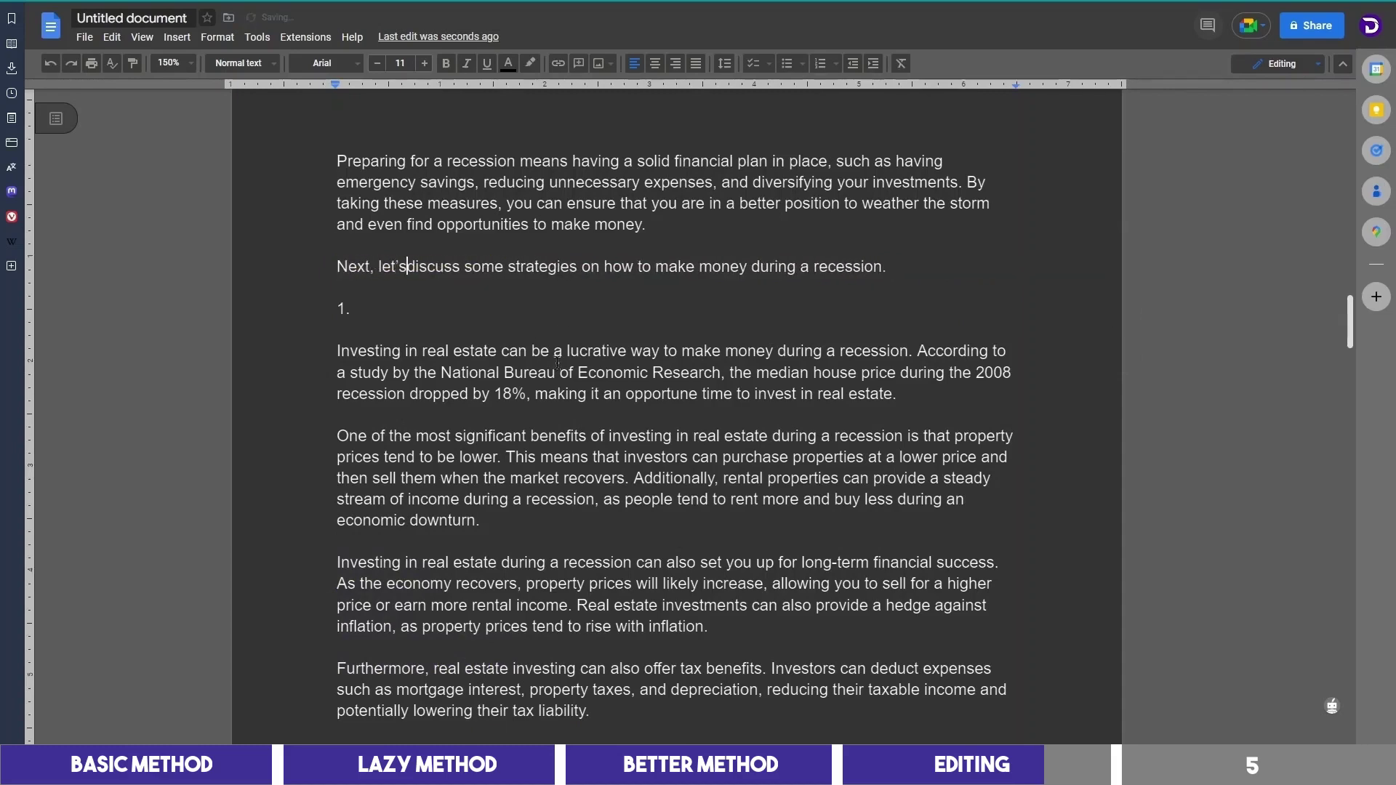
drag(337, 350, 539, 242)
Fill subheadings 2–4 with Offering freelance services, Invest in defensive stocks and Look for part-time work, formatted bold.
click(443, 345)
scroll(444, 346, down, 10)
scroll(372, 285, down, 10)
drag(436, 242, 419, 197)
triple_click(419, 198)
key(ctrl+b)
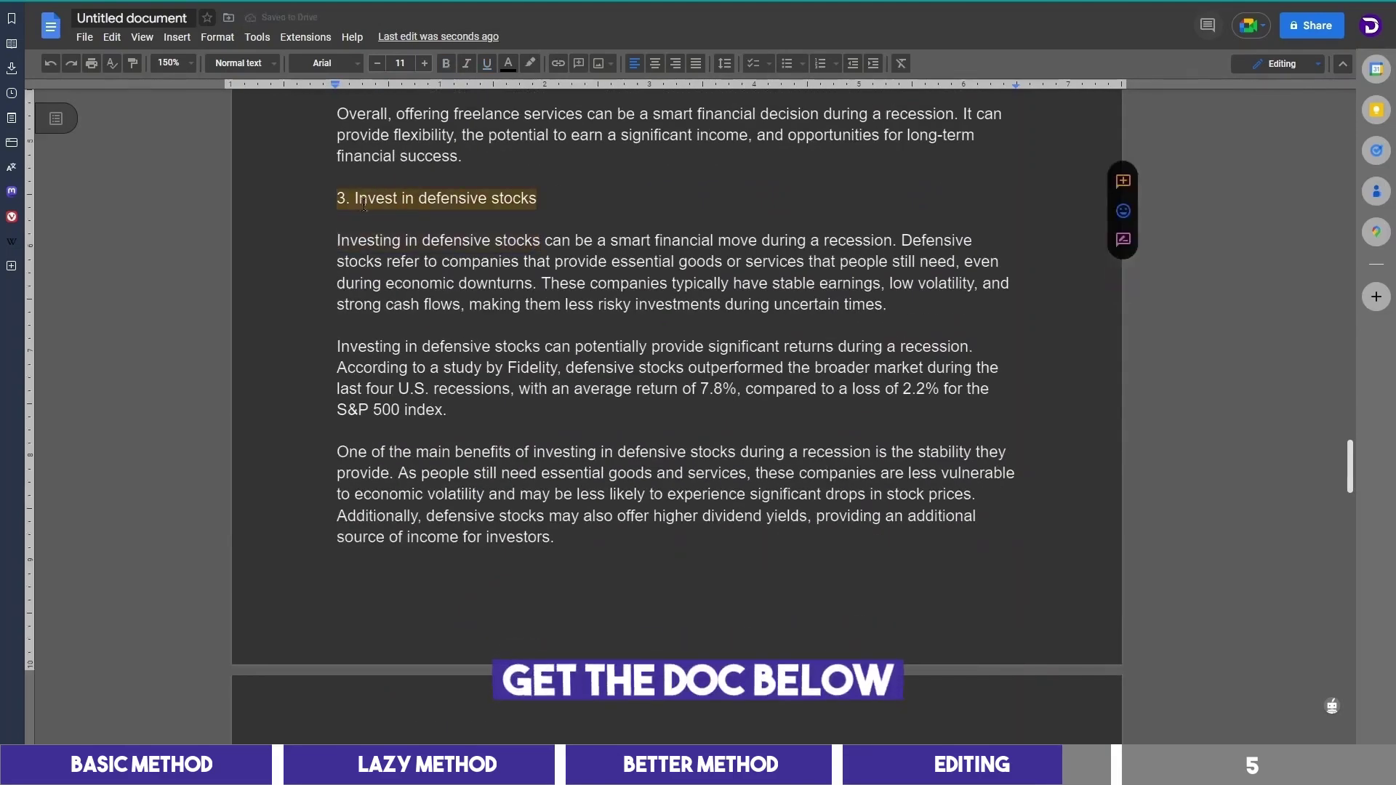
scroll(419, 290, down, 10)
drag(538, 363, 351, 309)
triple_click(351, 308)
key(ctrl+b)
key(ctrl+u)
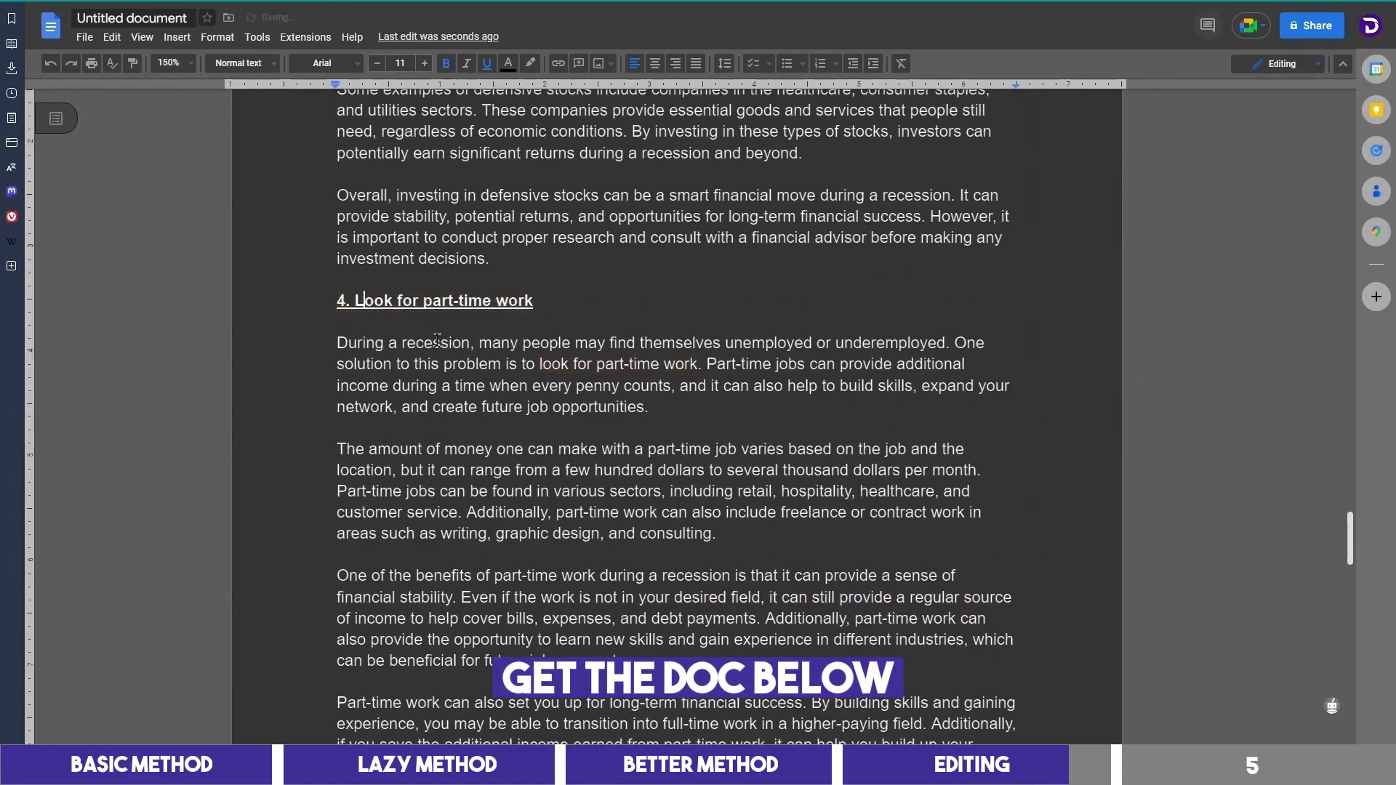
Make 'Starting a blog or vlog' the bold, underlined subheading 5.
scroll(352, 309, down, 10)
drag(337, 361, 493, 361)
drag(414, 361, 354, 318)
triple_click(378, 319)
key(ctrl+b)
key(ctrl+u)
Replace the standalone Conclusion heading with a bold, underlined 'In conclusion,' and check the word count.
scroll(530, 427, down, 1)
scroll(530, 427, down, 6)
triple_click(500, 510)
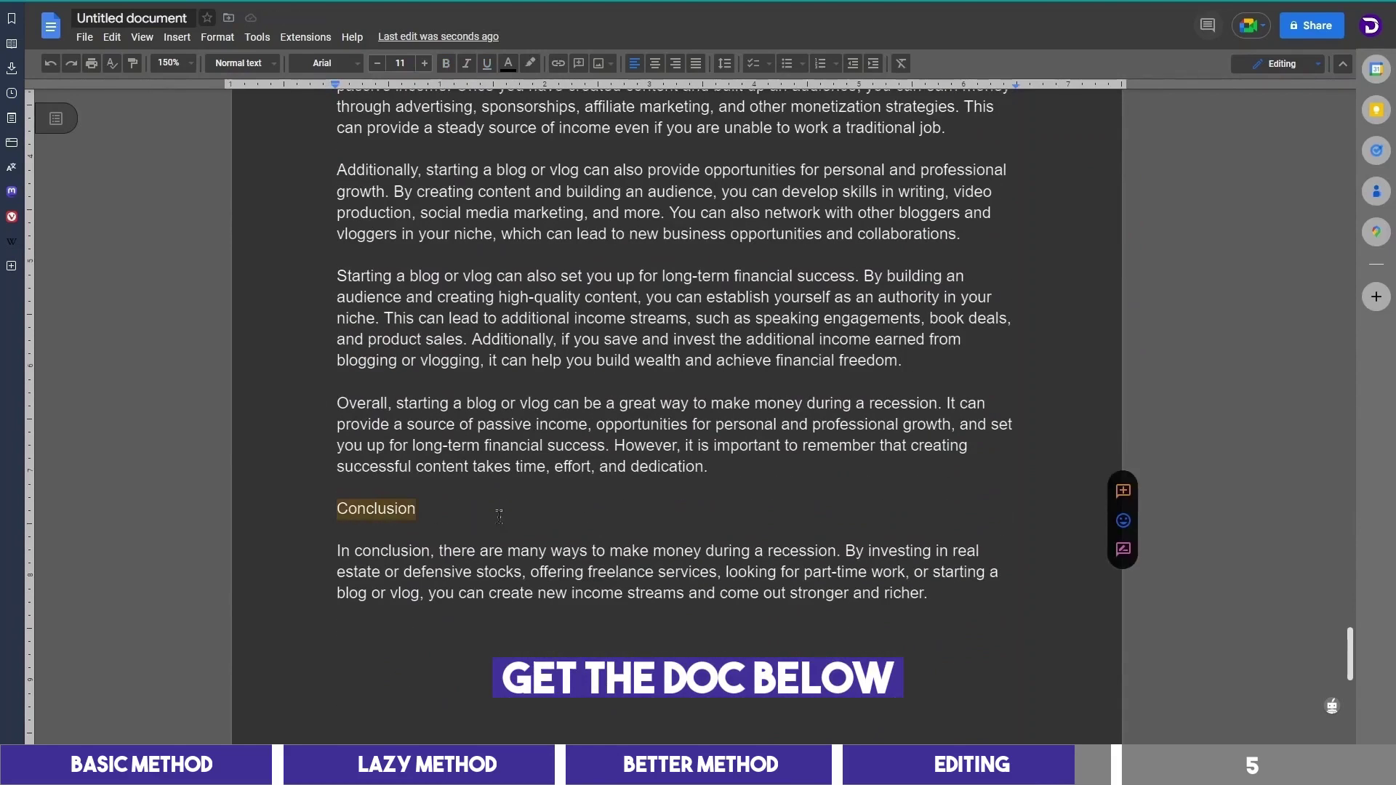
key(BackSpace)
drag(336, 509, 444, 508)
key(ctrl+b)
key(ctrl+u)
scroll(727, 509, down, 5)
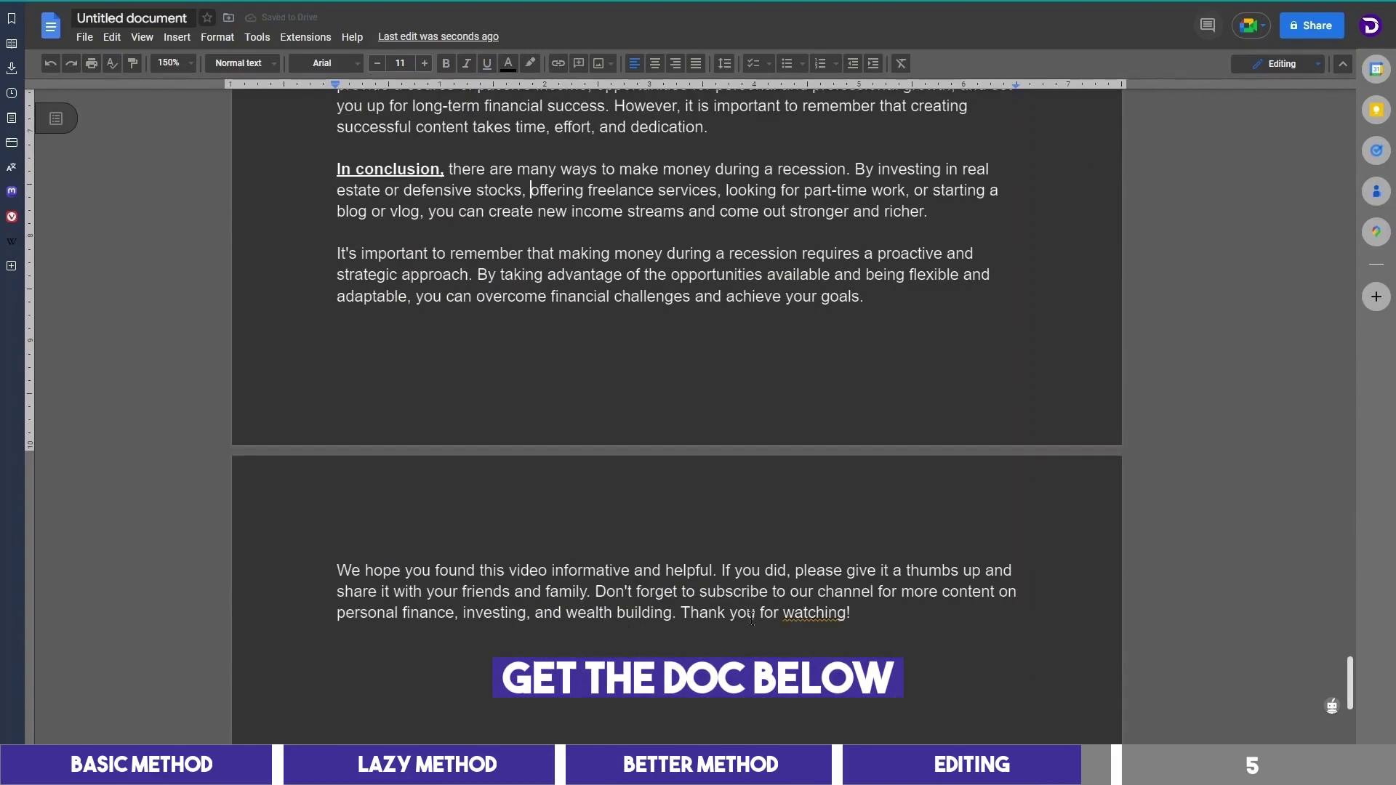
drag(877, 611, 432, 320)
scroll(568, 436, up, 12)
scroll(567, 436, up, 20)
key(ctrl+shift+c)
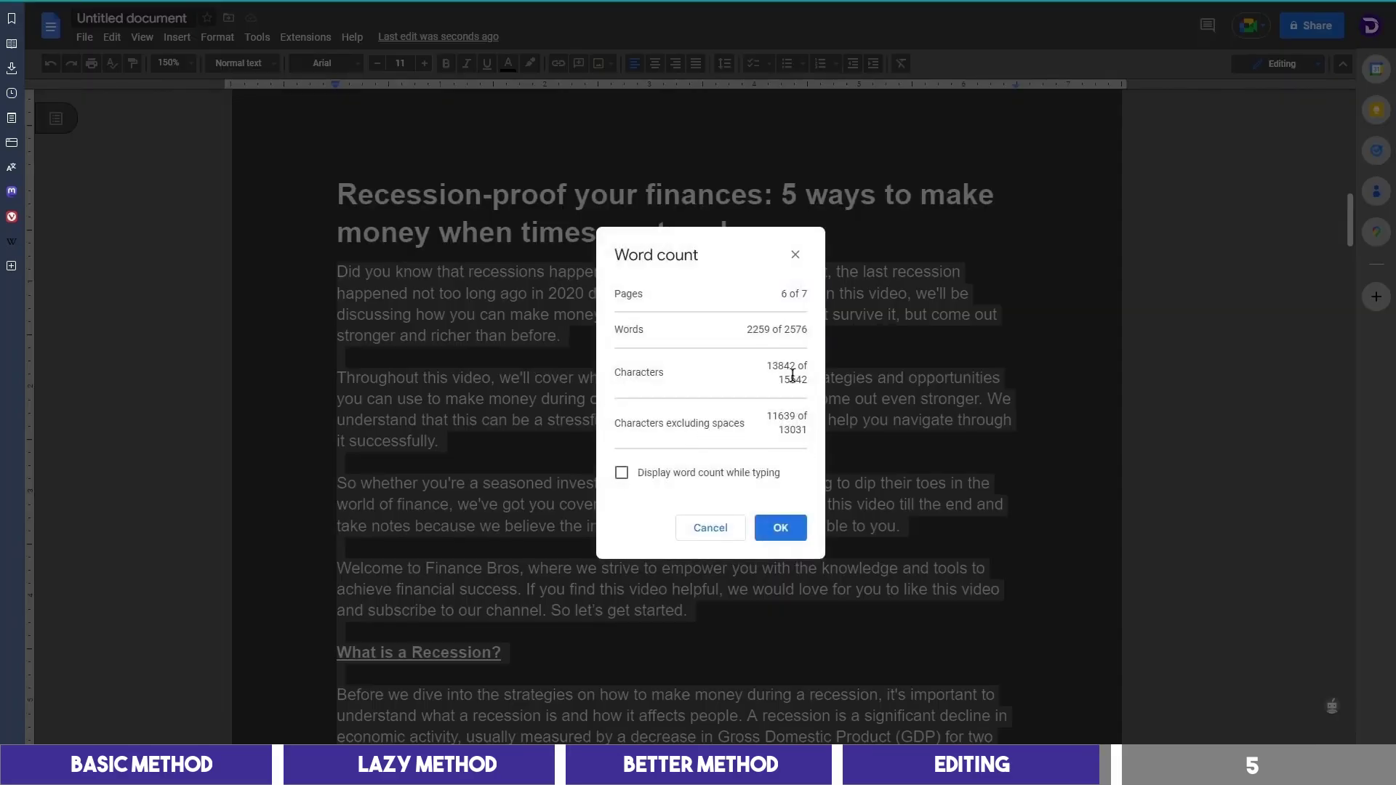
double_click(794, 336)
click(797, 341)
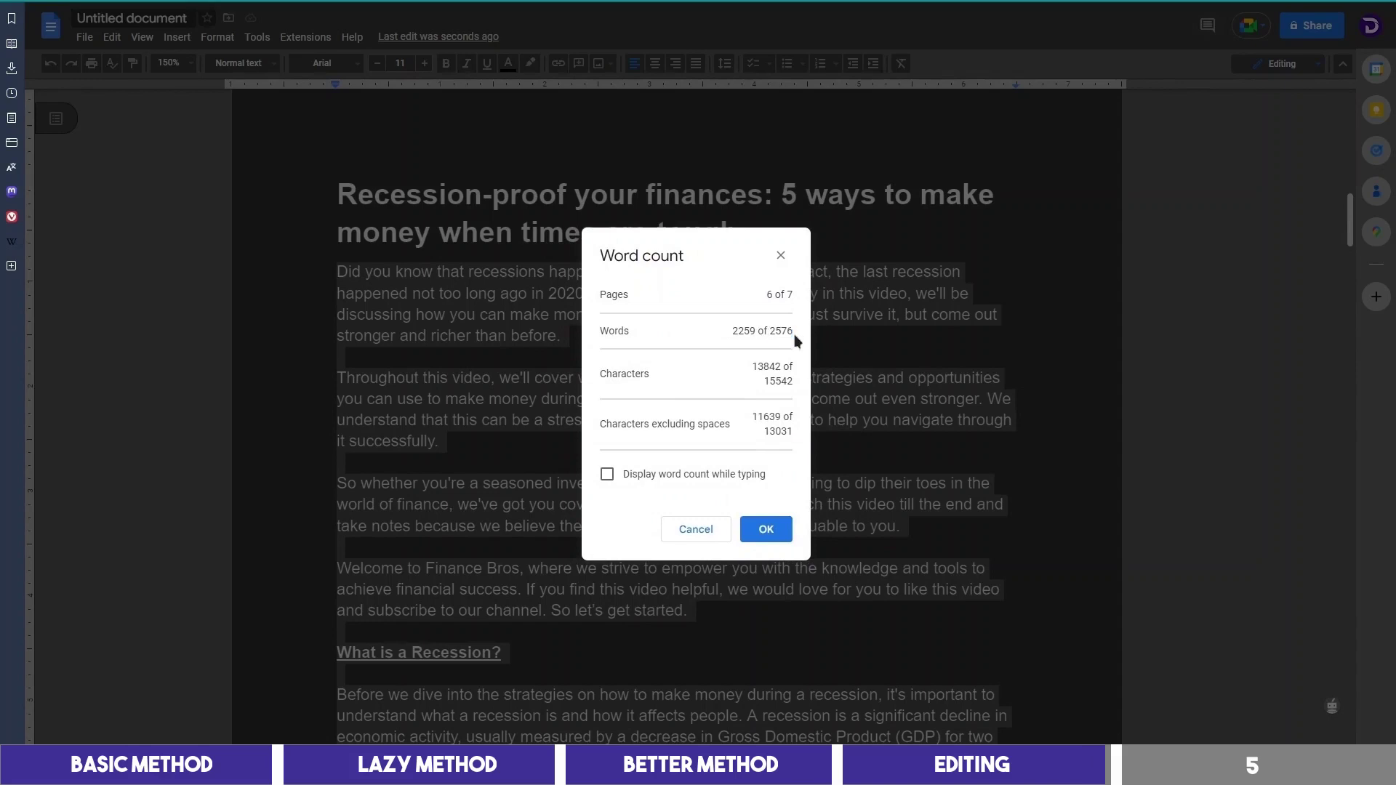
drag(732, 332, 754, 335)
click(783, 532)
click(768, 523)
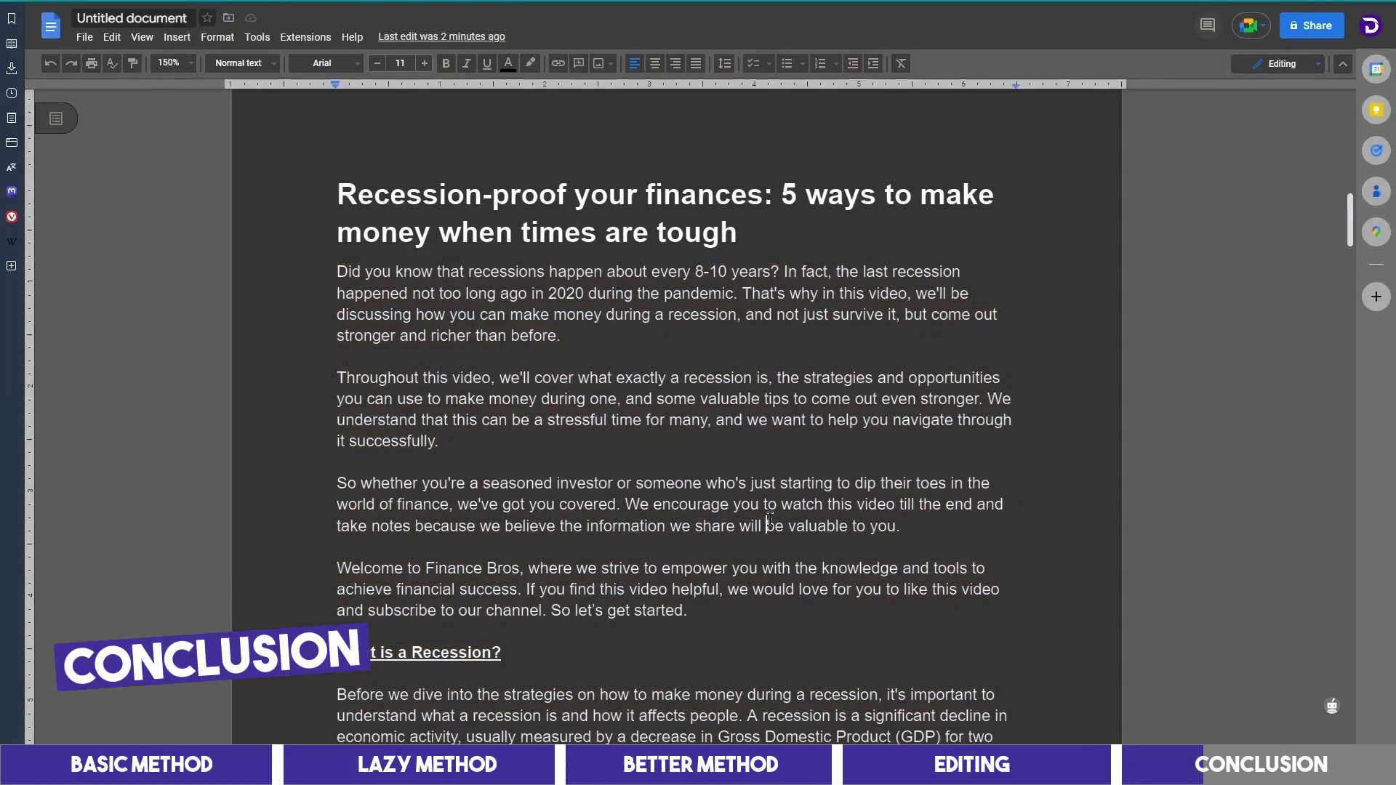
Return to ChatGPT and scroll to the defensive-stocks section citing a 7.8% average return.
key(ctrl+Tab)
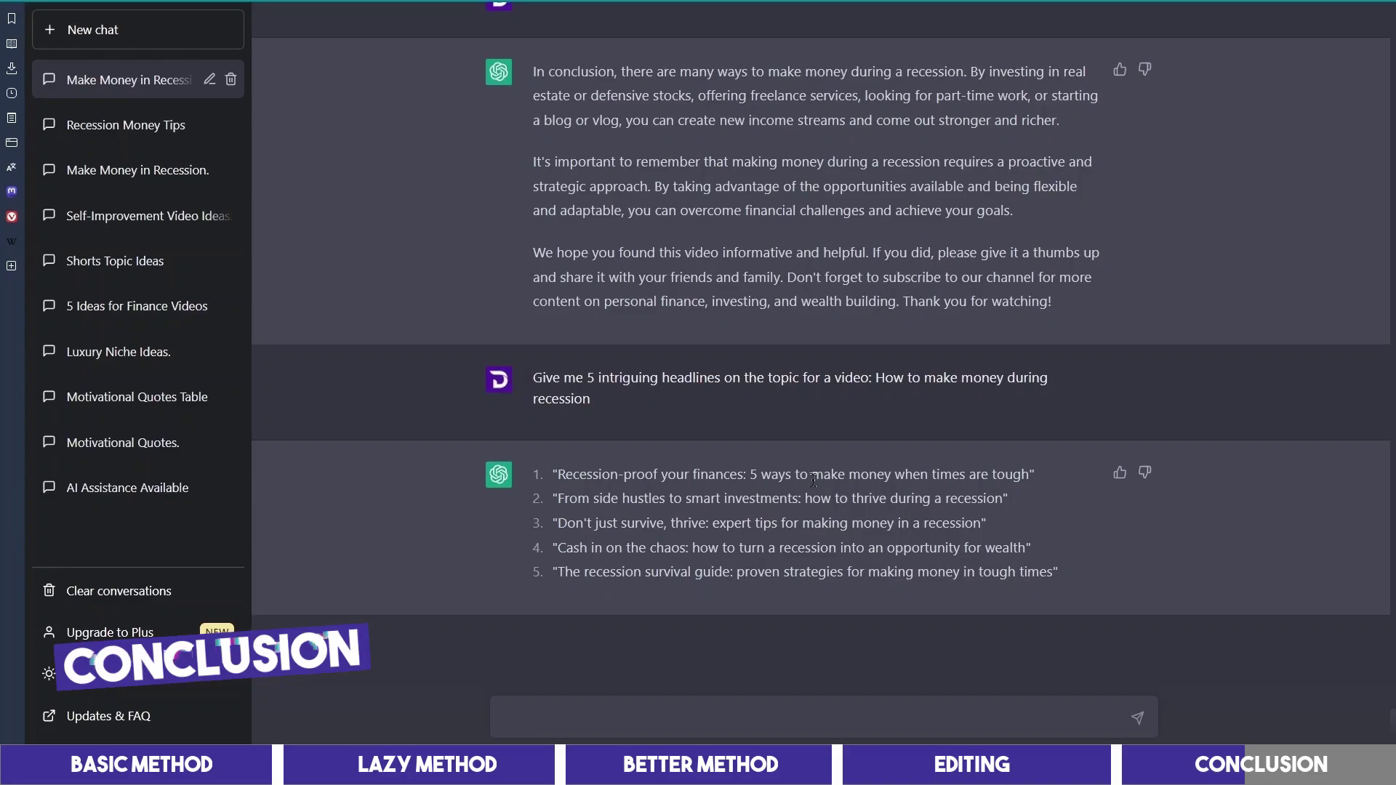
scroll(813, 480, up, 15)
scroll(868, 483, up, 15)
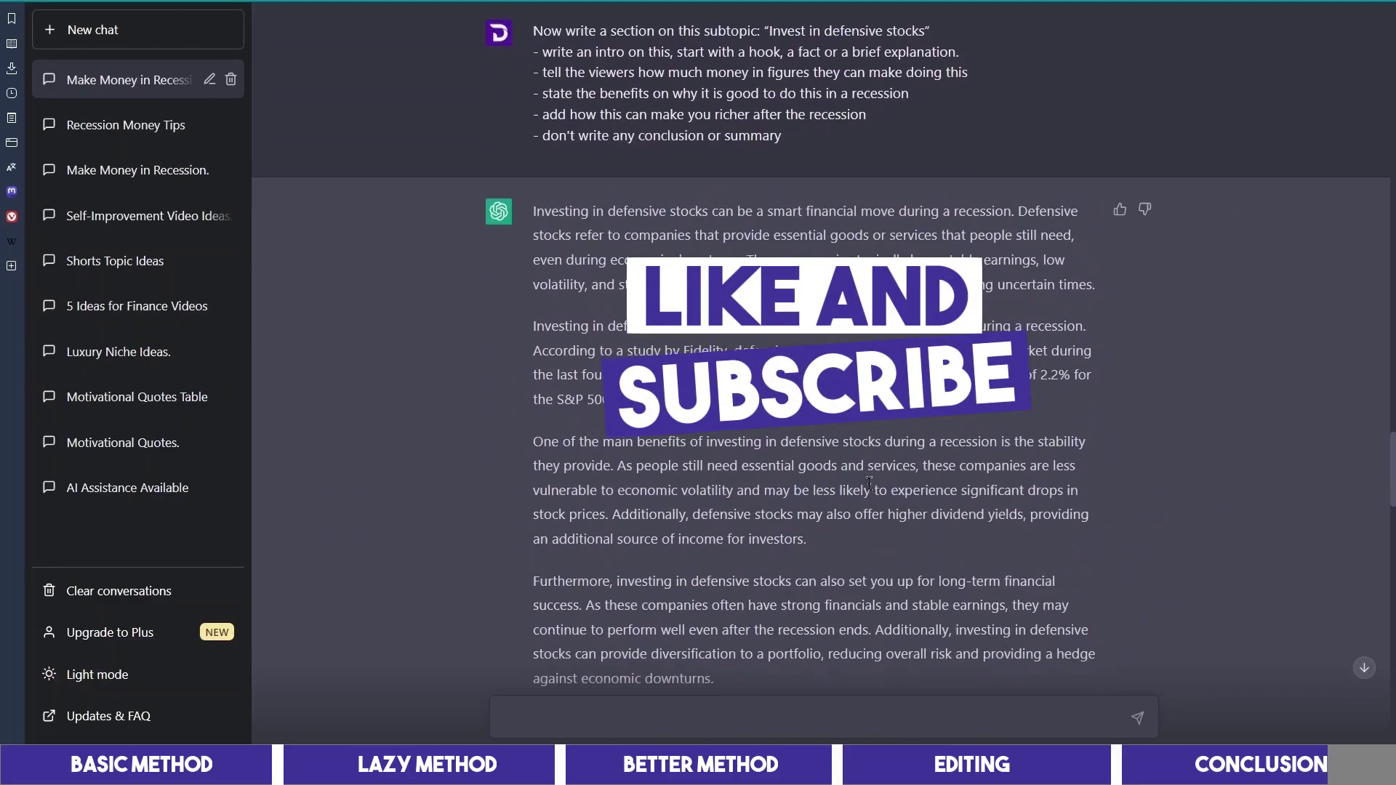
scroll(871, 489, down, 2)
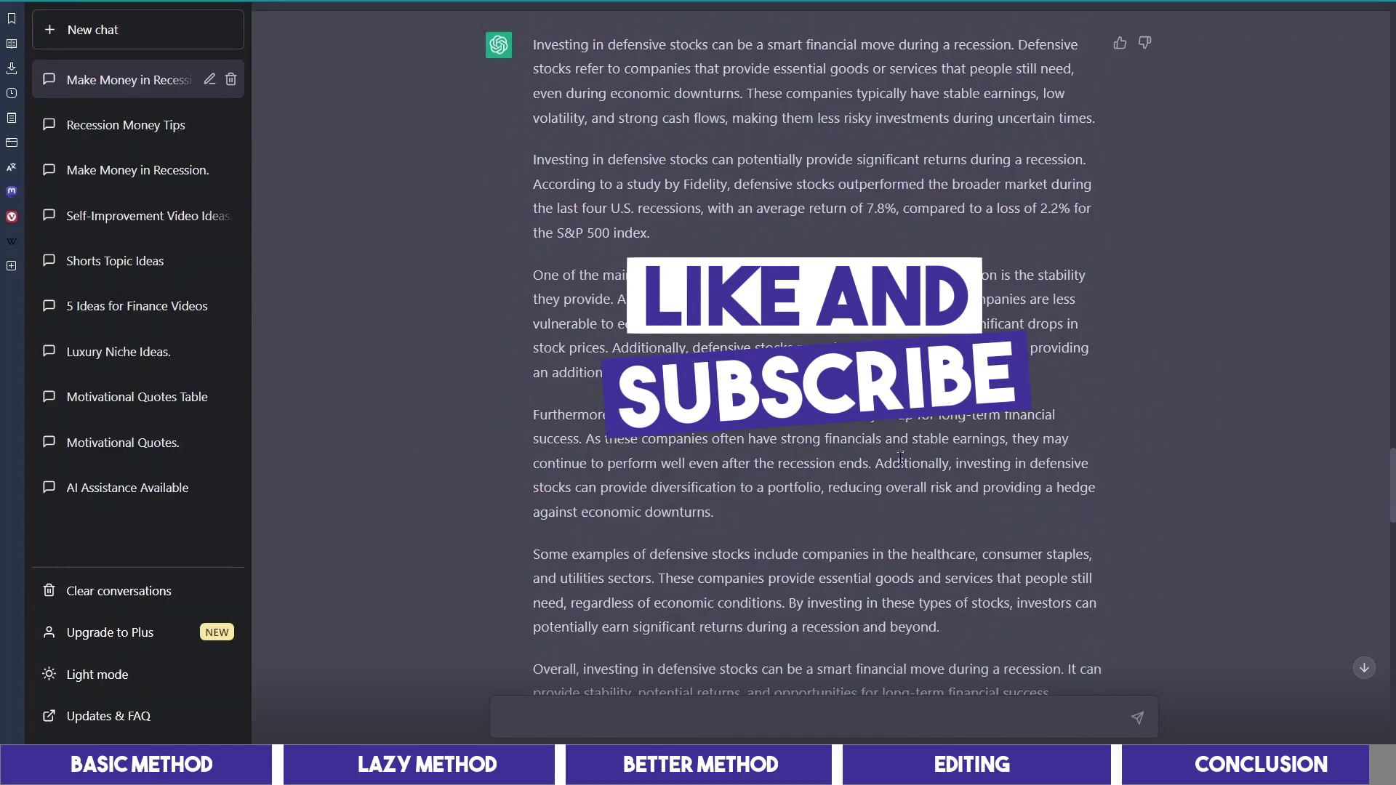